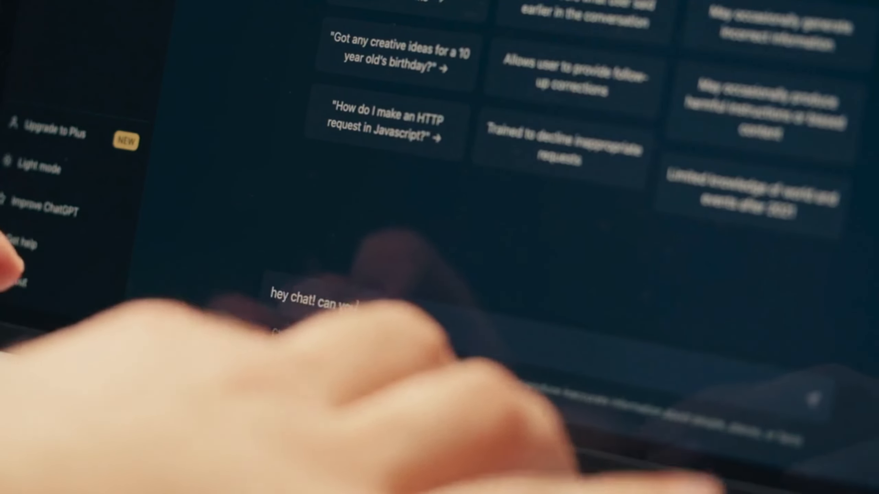
{"action": "type", "text": "u talk"}
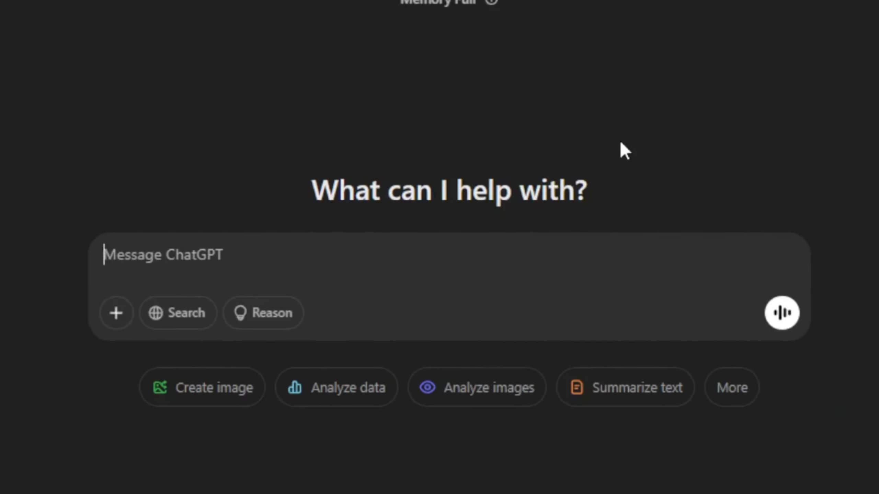
Send the prompt "Suggest 10 names for discord community server" and read through the suggested names.
{"action": "type", "text": "Suggest 10 names for discord community server"}
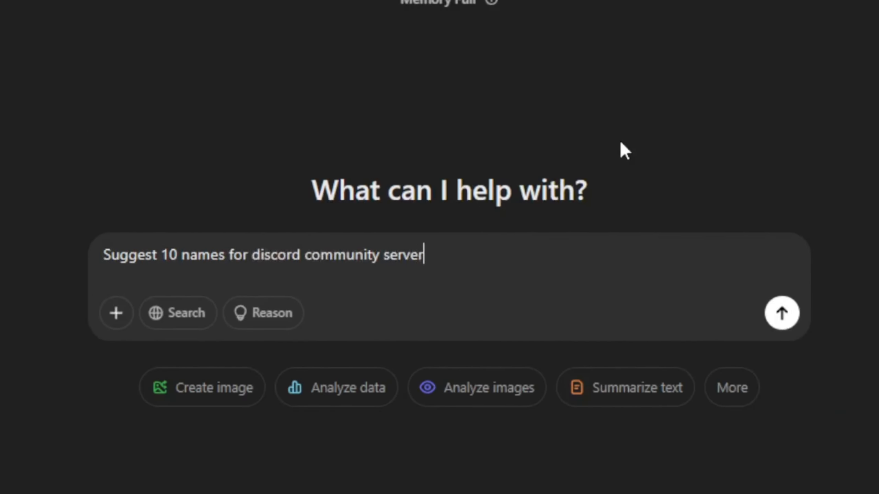
{"action": "key", "text": "Return"}
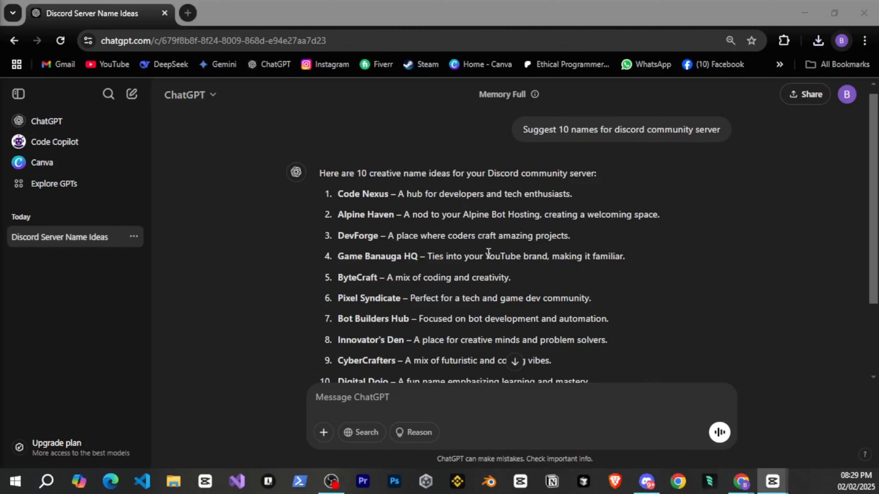
{"action": "scroll", "coordinate": [474, 244], "scroll_direction": "down", "scroll_amount": 2}
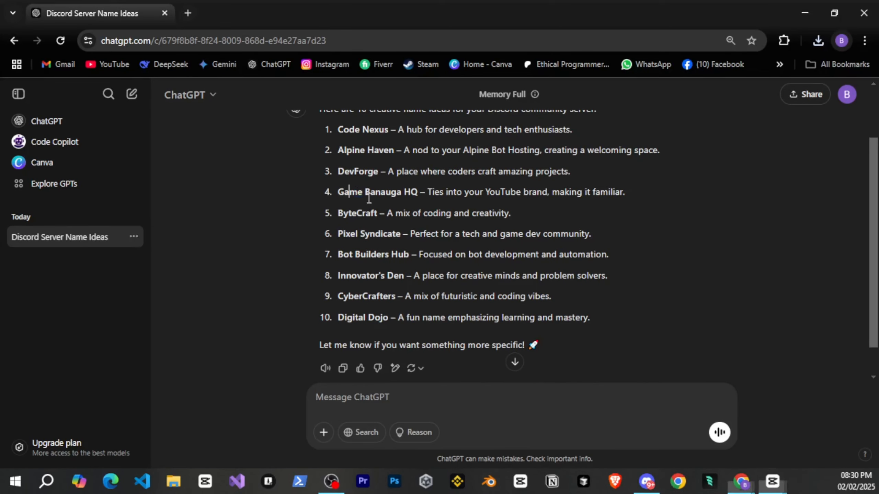
{"action": "left_click_drag", "start_coordinate": [338, 193], "coordinate": [455, 276]}
{"action": "left_click", "coordinate": [465, 298]}
{"action": "scroll", "coordinate": [486, 302], "scroll_direction": "down", "scroll_amount": 1}
{"action": "scroll", "coordinate": [486, 303], "scroll_direction": "up", "scroll_amount": 3}
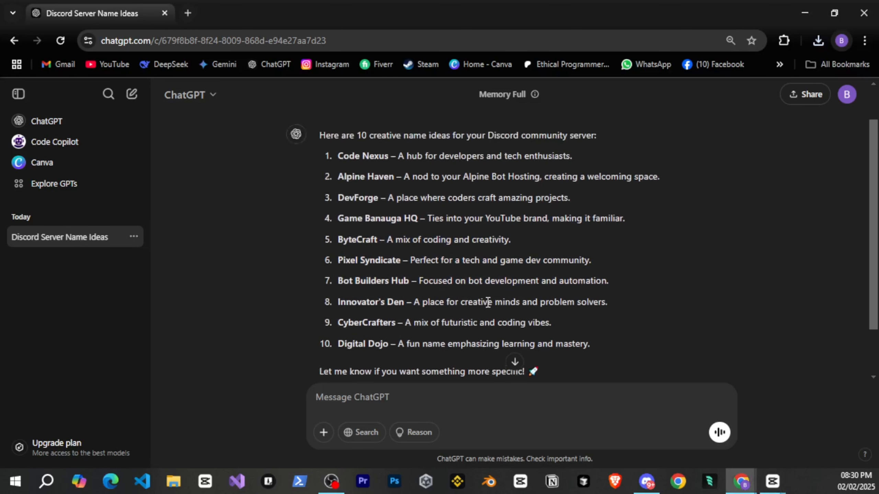
{"action": "scroll", "coordinate": [486, 302], "scroll_direction": "down", "scroll_amount": 2}
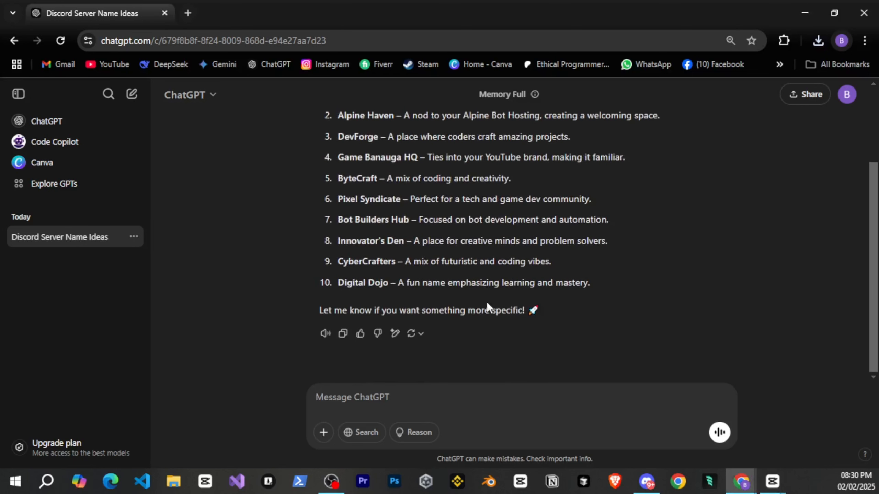
Send the follow-up prompt "Suggest 10 names for fun and chilling community server".
{"action": "left_click", "coordinate": [410, 392]}
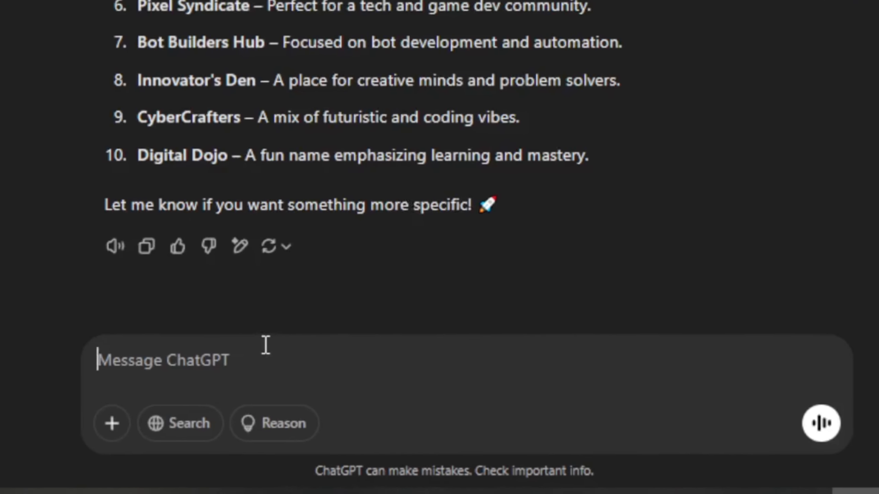
{"action": "type", "text": "Suggest 10 names for fun and chilling community server"}
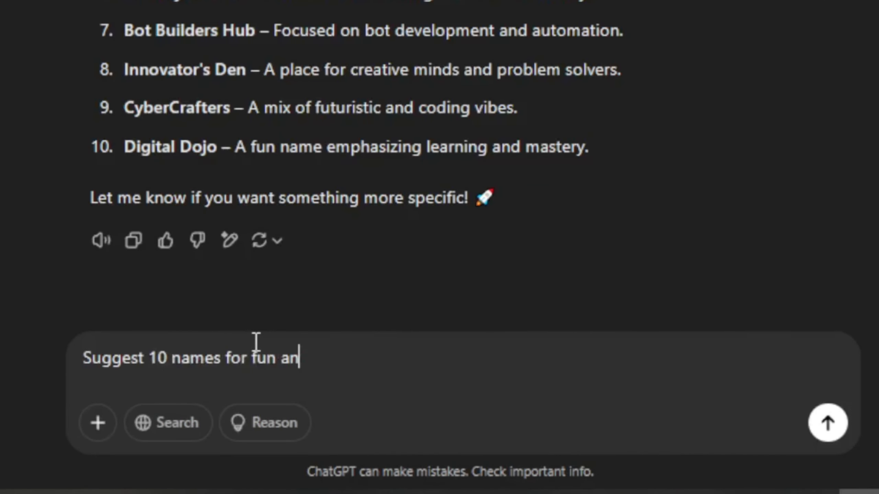
{"action": "key", "text": "Return"}
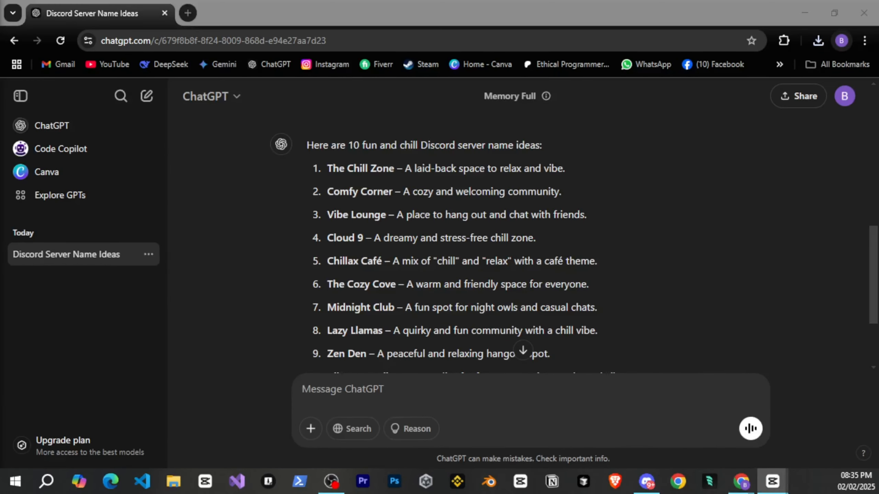
Examine the fun and chill server name suggestions at 90% page zoom, highlighting Vibe Lounge.
{"action": "key", "text": "ctrl+minus"}
{"action": "scroll", "coordinate": [504, 248], "scroll_direction": "up", "scroll_amount": 2}
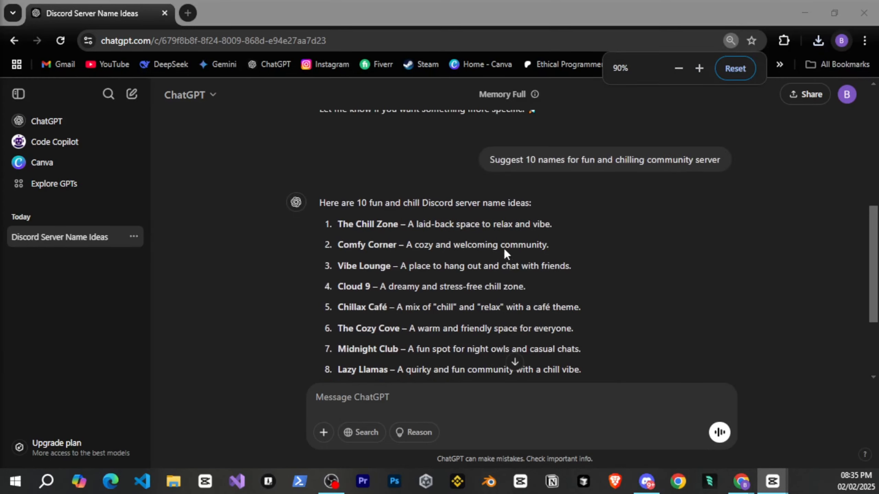
{"action": "scroll", "coordinate": [504, 249], "scroll_direction": "down", "scroll_amount": 2}
{"action": "left_click_drag", "start_coordinate": [339, 139], "coordinate": [396, 143]}
{"action": "left_click", "coordinate": [397, 142]}
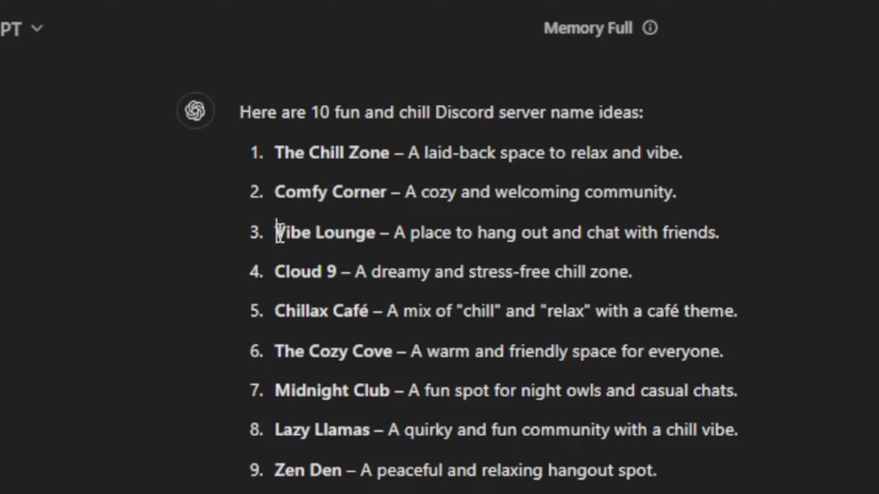
{"action": "left_click_drag", "start_coordinate": [276, 231], "coordinate": [384, 233]}
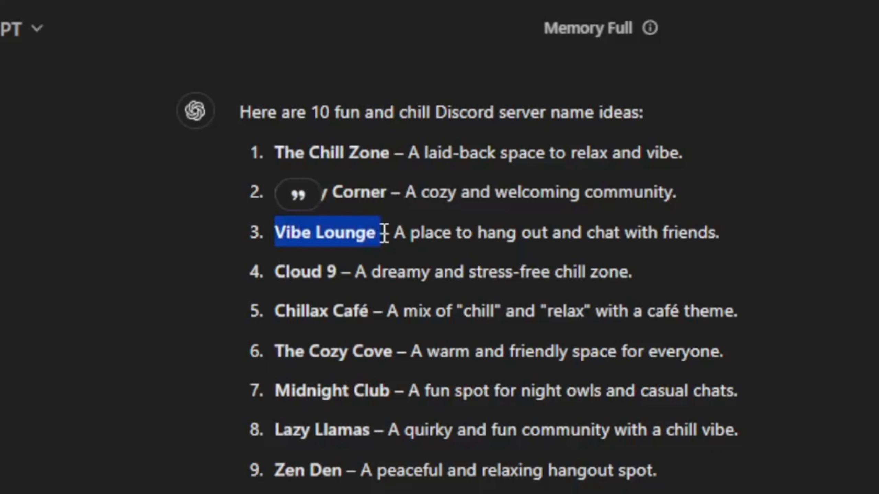
{"action": "left_click", "coordinate": [384, 232]}
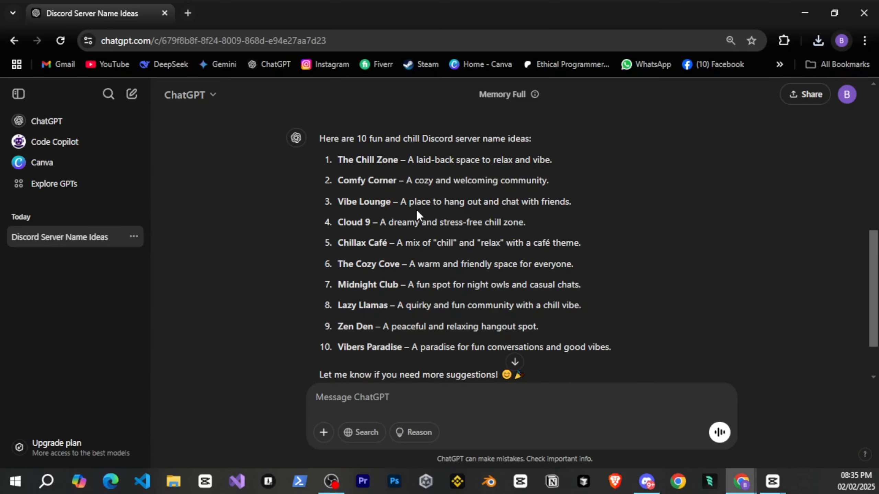
{"action": "scroll", "coordinate": [416, 210], "scroll_direction": "down", "scroll_amount": 2}
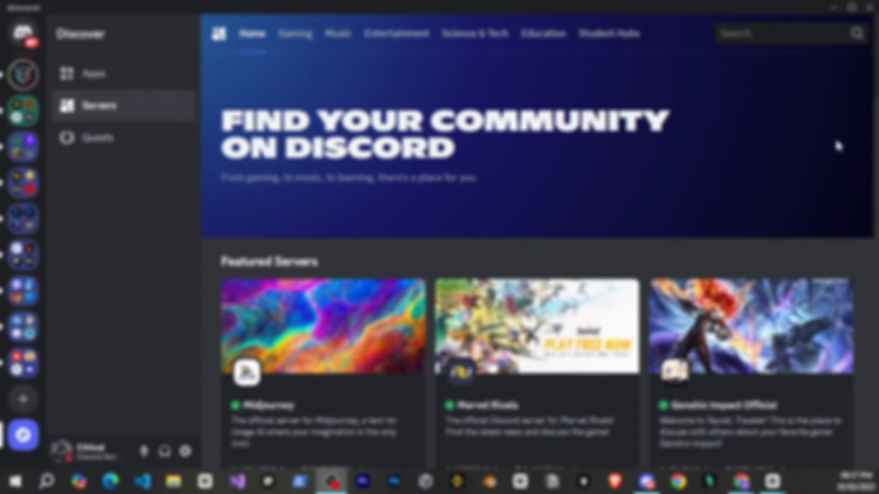
Switch to Discord and start creating a new server with Create My Own, for a club or community.
{"action": "scroll", "coordinate": [536, 242], "scroll_direction": "down", "scroll_amount": 10}
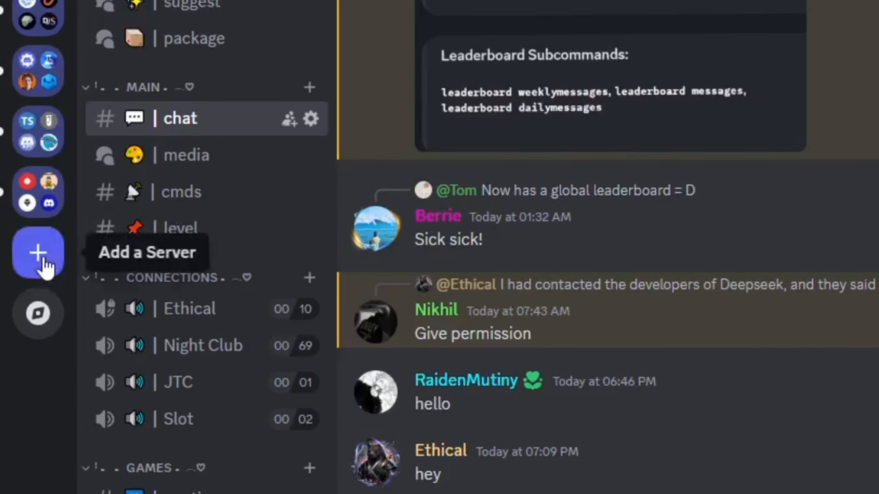
{"action": "left_click", "coordinate": [43, 260]}
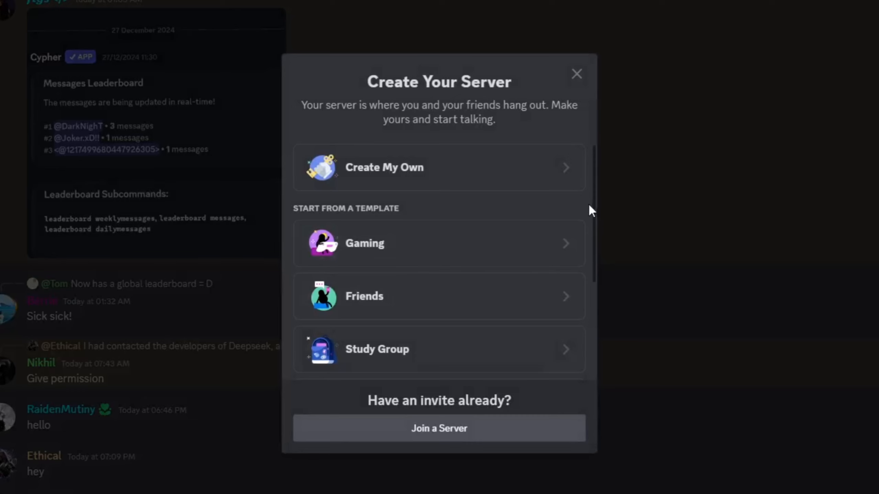
{"action": "scroll", "coordinate": [588, 204], "scroll_direction": "down", "scroll_amount": 2}
{"action": "scroll", "coordinate": [588, 204], "scroll_direction": "down", "scroll_amount": 2}
{"action": "scroll", "coordinate": [588, 204], "scroll_direction": "up", "scroll_amount": 5}
{"action": "left_click", "coordinate": [525, 184]}
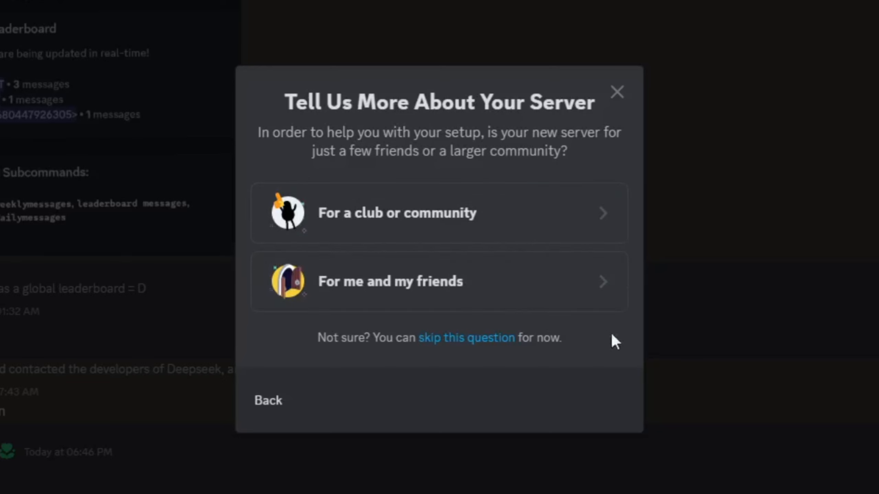
{"action": "left_click", "coordinate": [571, 226]}
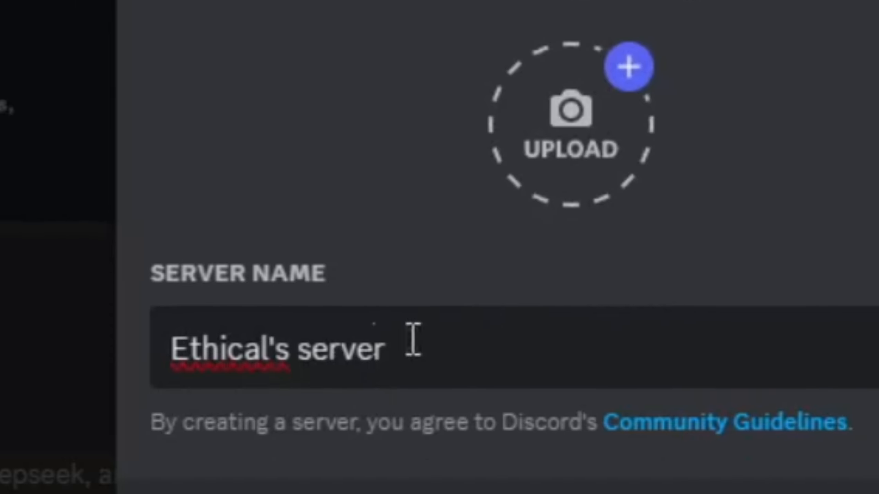
Name the new server Vibe Lounge and create it.
{"action": "left_click_drag", "start_coordinate": [352, 470], "coordinate": [99, 470]}
{"action": "type", "text": "Vibe "}
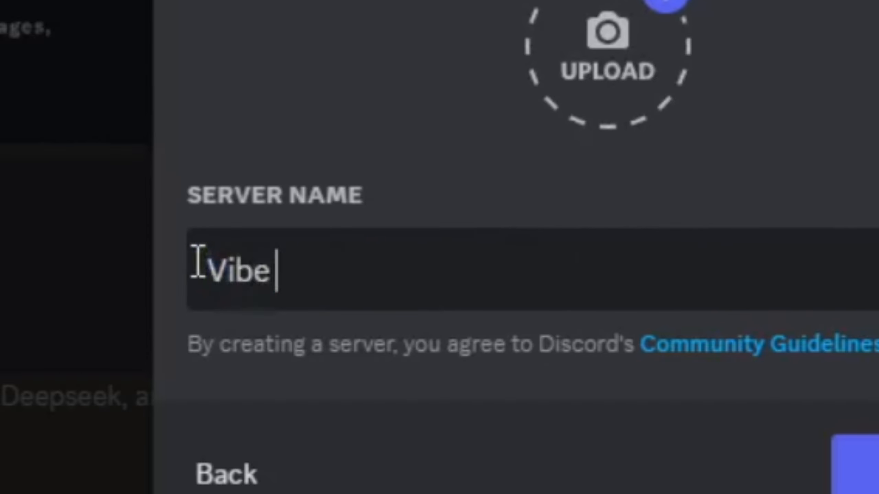
{"action": "type", "text": "Lounge"}
{"action": "left_click", "coordinate": [845, 445]}
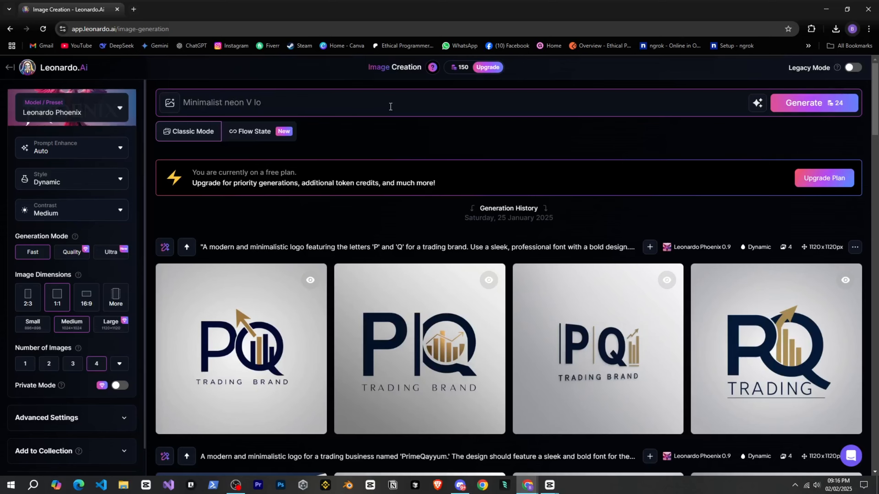
In Leonardo.Ai, generate images from "Minimalist neon V logo, futuristic and sleek, glowing effect, dark background" and download the fourth one.
{"action": "type", "text": ", futuri"}
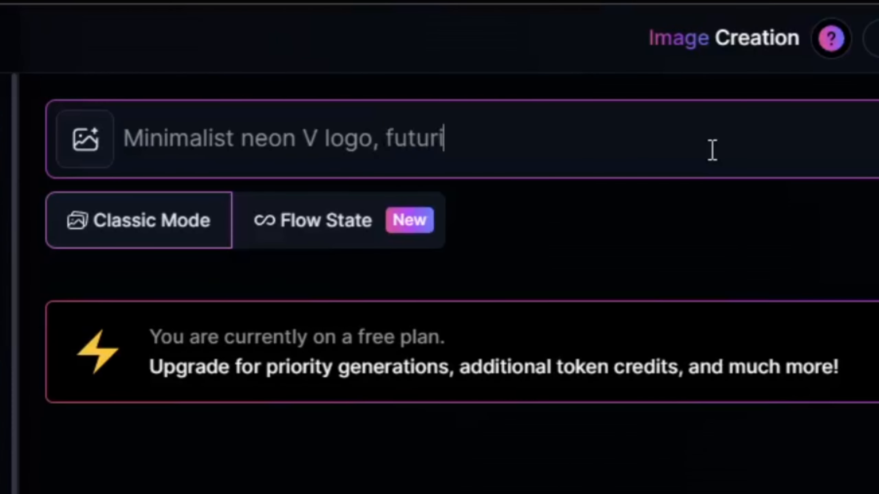
{"action": "type", "text": "stic and sleek"}
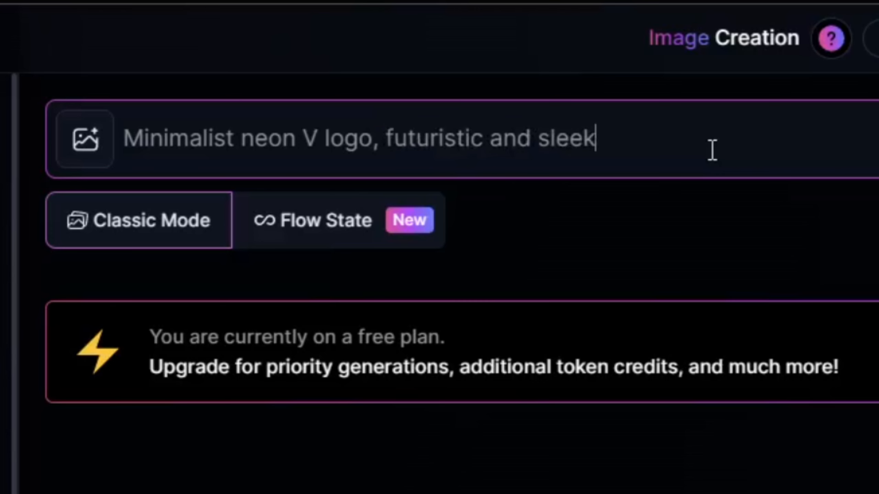
{"action": "type", "text": ", glowing effect, dark back"}
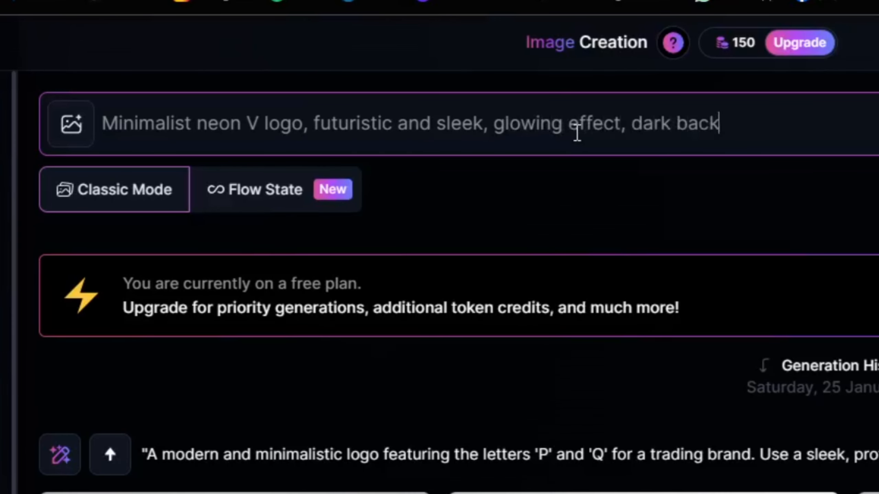
{"action": "type", "text": "ground"}
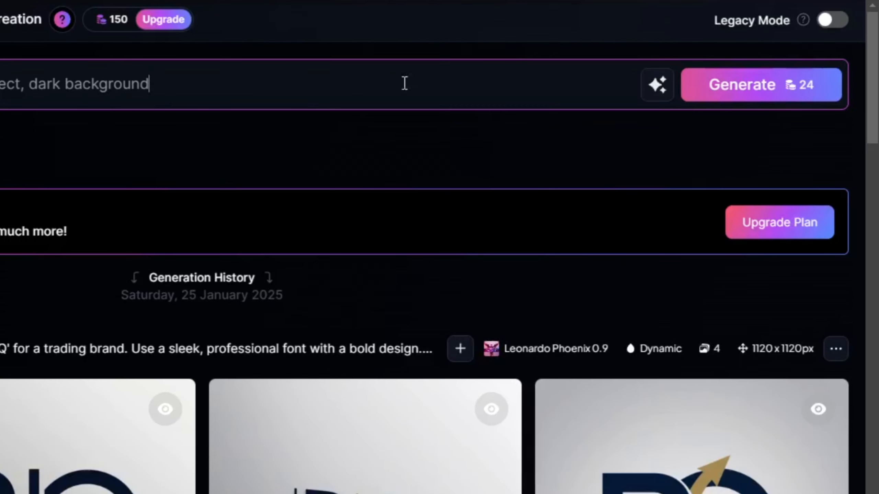
{"action": "left_click", "coordinate": [737, 99]}
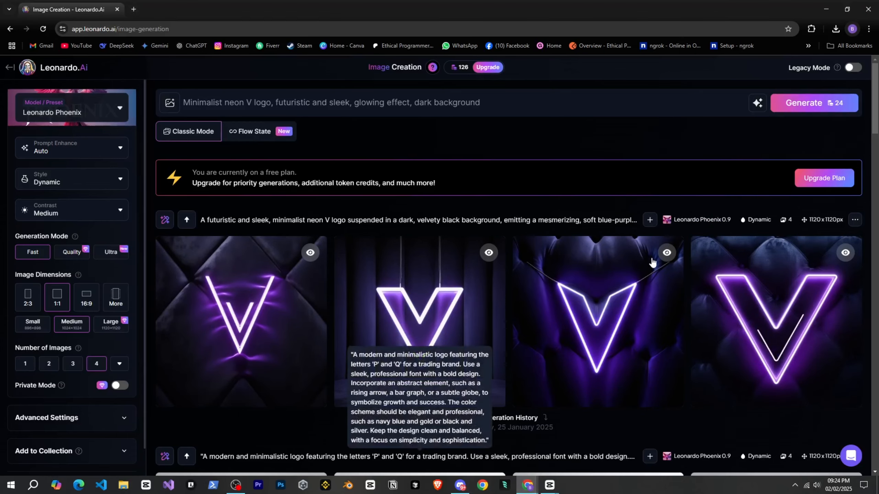
{"action": "scroll", "coordinate": [653, 261], "scroll_direction": "down", "scroll_amount": 1}
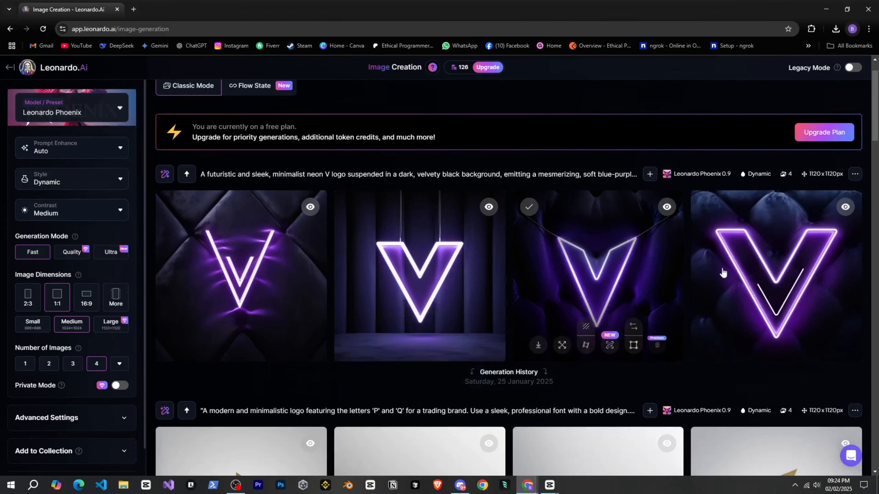
{"action": "left_click", "coordinate": [778, 291]}
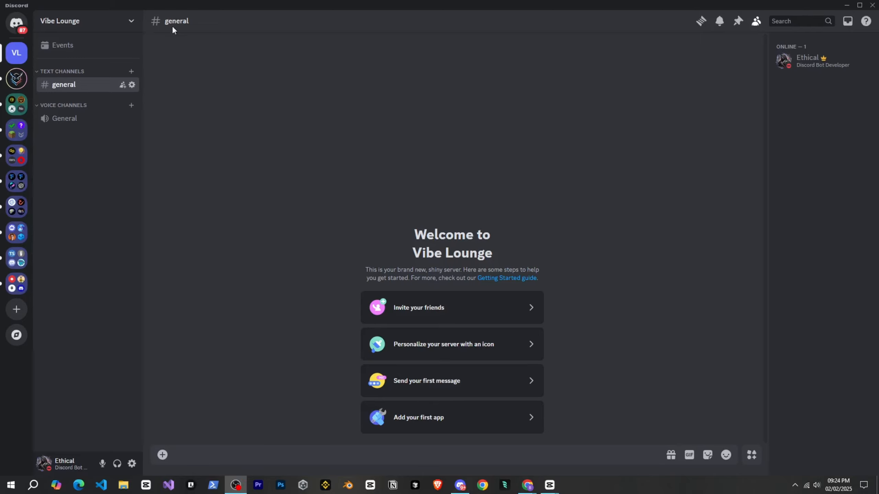
Back in Discord, upload the downloaded neon V logo as the Vibe Lounge server icon.
{"action": "left_click", "coordinate": [132, 23]}
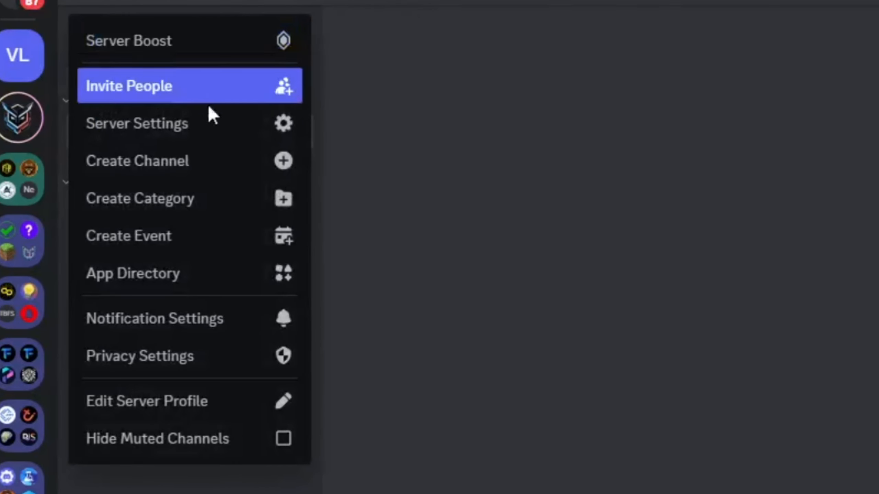
{"action": "left_click", "coordinate": [207, 139]}
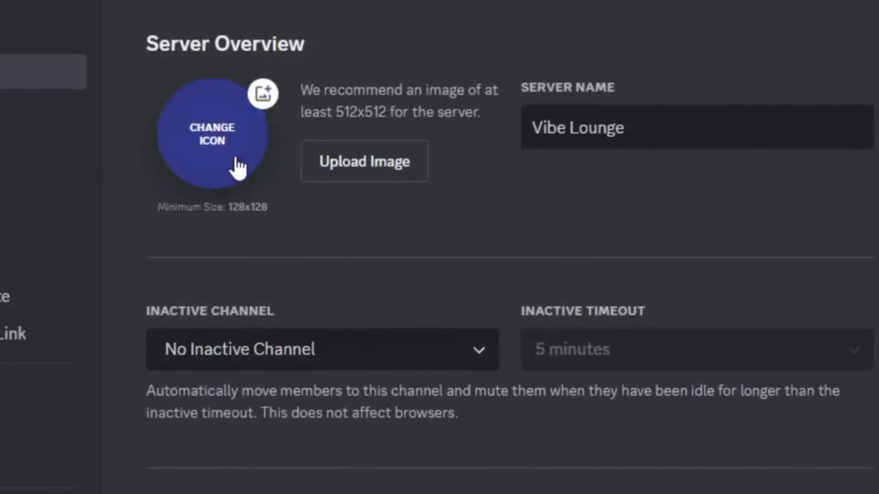
{"action": "left_click", "coordinate": [235, 168]}
{"action": "double_click", "coordinate": [155, 202]}
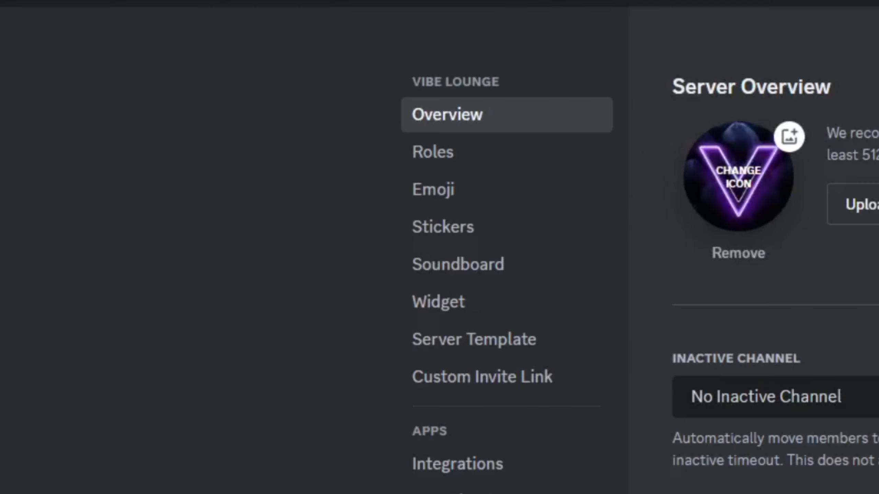
{"action": "left_click", "coordinate": [653, 45]}
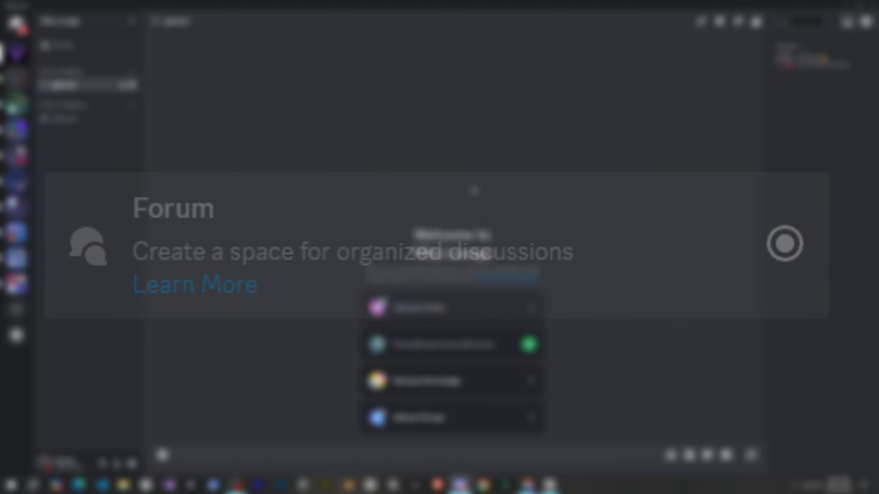
Start the Community Server setup from the server settings of Vibe Lounge.
{"action": "left_click", "coordinate": [131, 23]}
{"action": "left_click", "coordinate": [120, 78]}
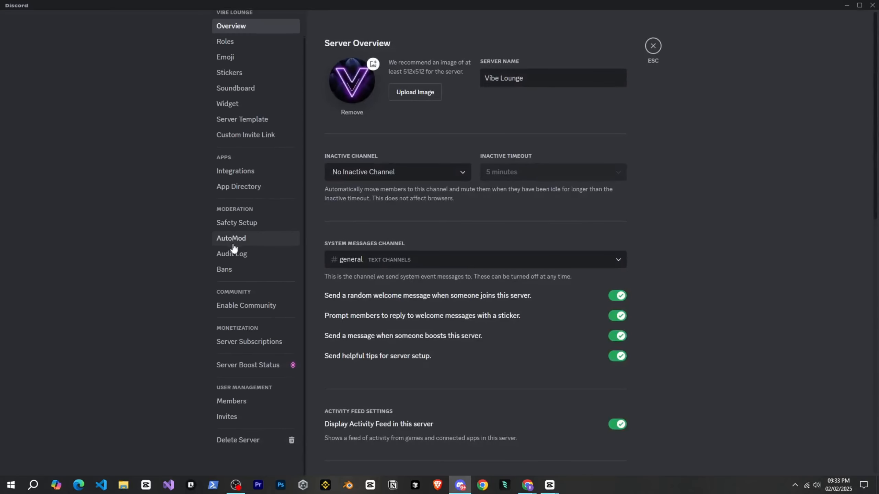
{"action": "left_click", "coordinate": [250, 308]}
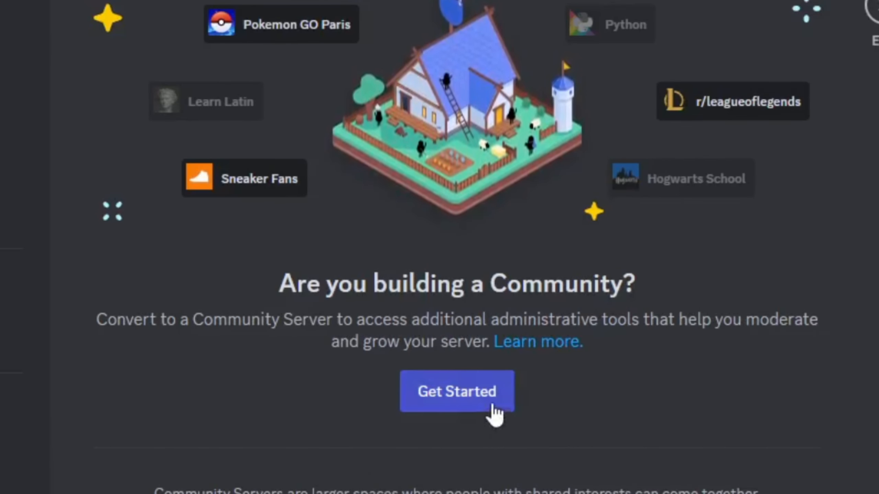
{"action": "left_click", "coordinate": [494, 414]}
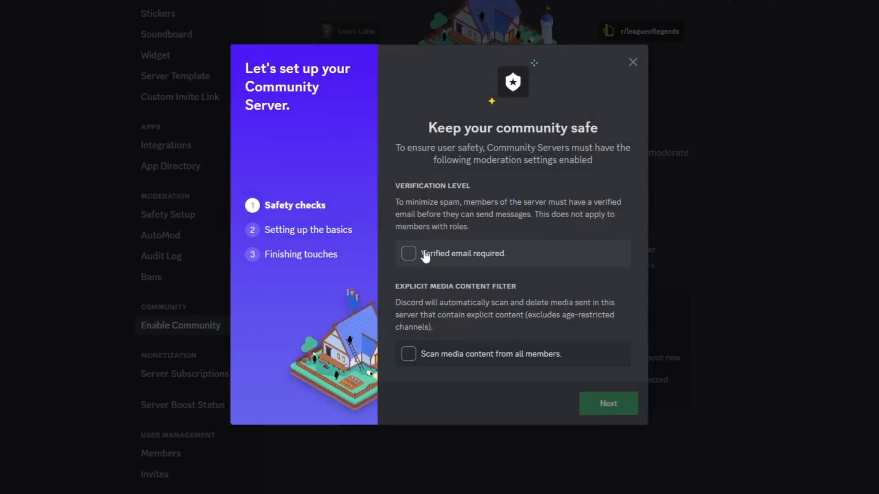
Complete the safety checks by requiring a verified email and scanning media content from all members.
{"action": "left_click", "coordinate": [426, 257]}
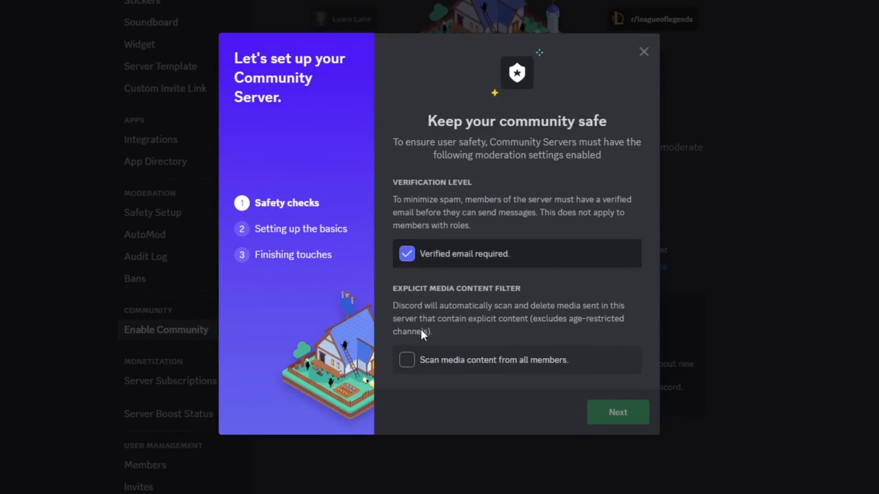
{"action": "left_click", "coordinate": [412, 354]}
{"action": "left_click", "coordinate": [620, 409]}
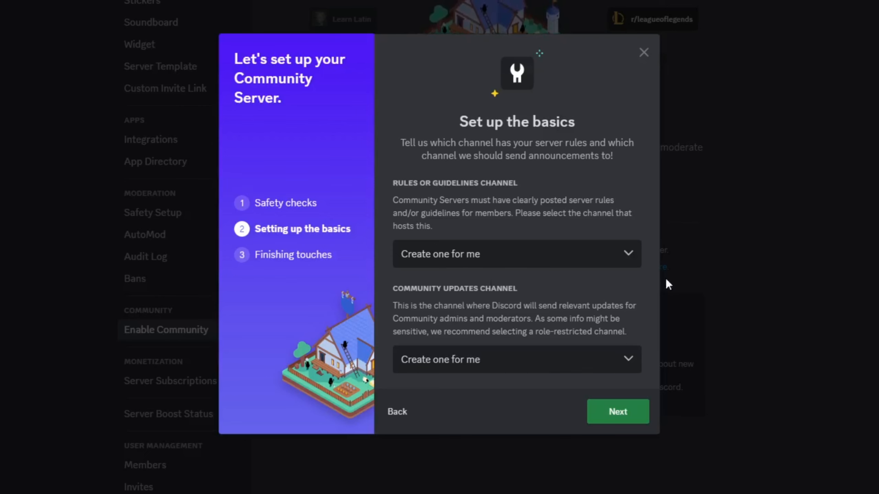
Have the rules and community updates channels created automatically, agree to the Community Server guidelines and finish the setup.
{"action": "left_click", "coordinate": [621, 412]}
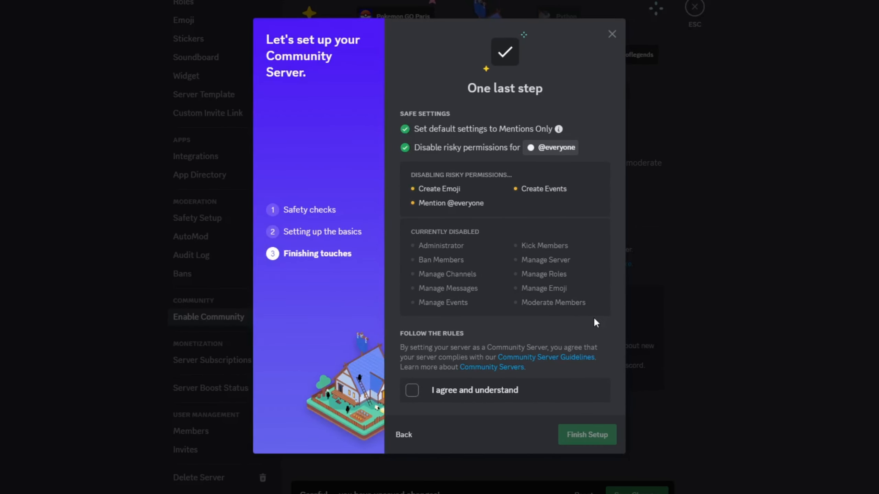
{"action": "left_click", "coordinate": [412, 397]}
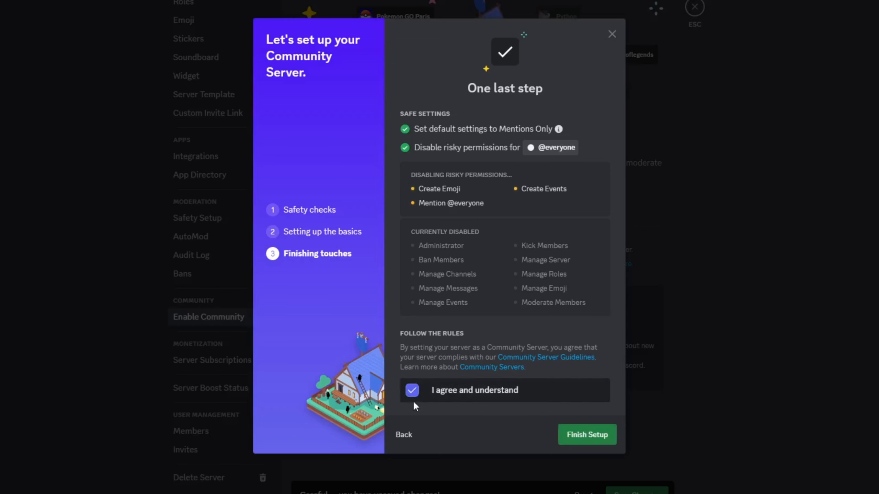
{"action": "left_click", "coordinate": [566, 437]}
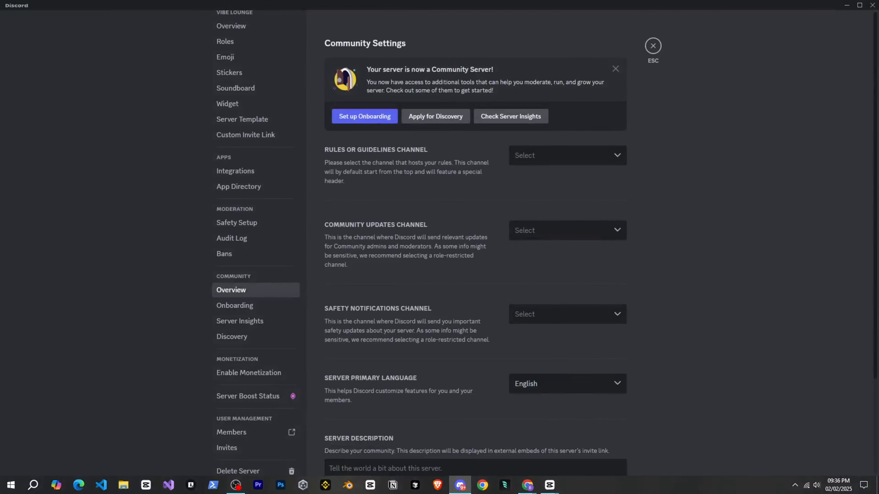
{"action": "key", "text": "alt+Tab"}
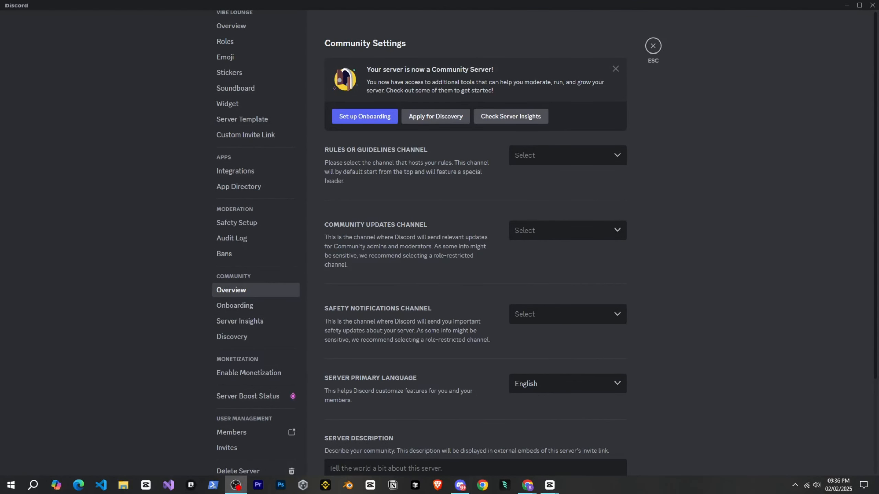
{"action": "key", "text": "alt+Tab"}
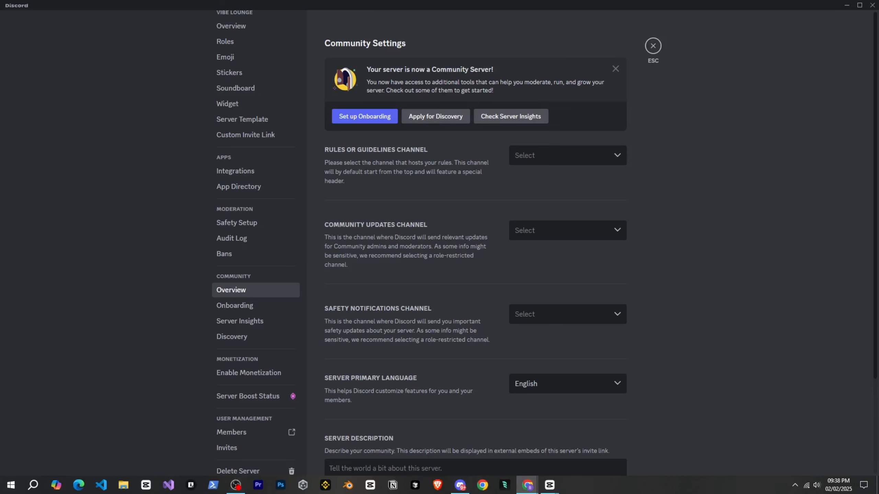
{"action": "scroll", "coordinate": [449, 180], "scroll_direction": "down", "scroll_amount": 3}
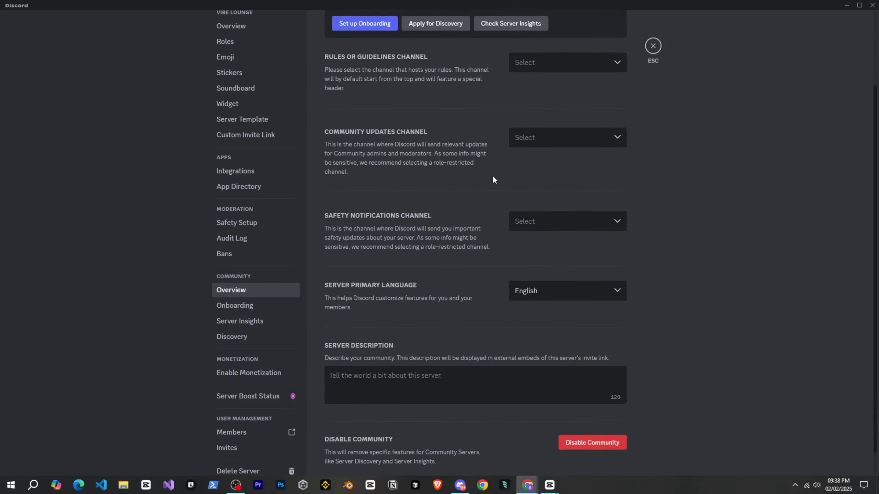
{"action": "scroll", "coordinate": [478, 218], "scroll_direction": "up", "scroll_amount": 2}
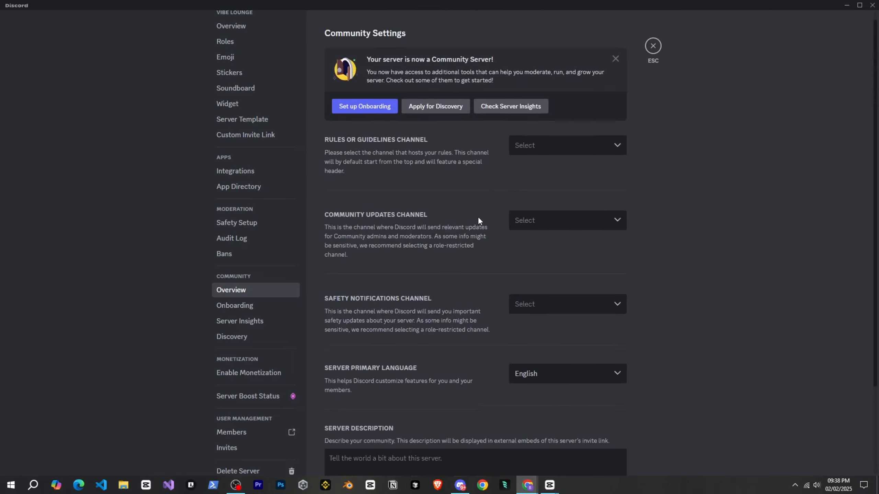
Leave the server settings and delete the default general text channel.
{"action": "left_click", "coordinate": [653, 47]}
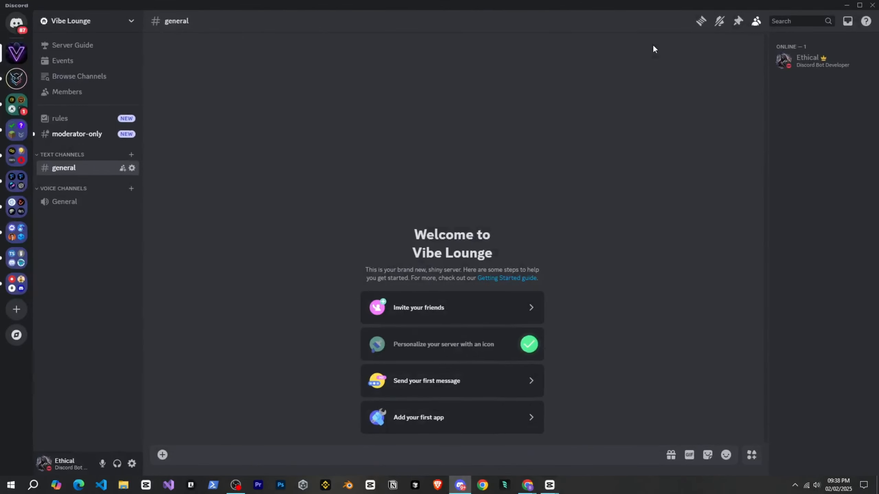
{"action": "mouse_move", "coordinate": [156, 41]}
{"action": "right_click", "coordinate": [79, 169]}
{"action": "left_click", "coordinate": [113, 322]}
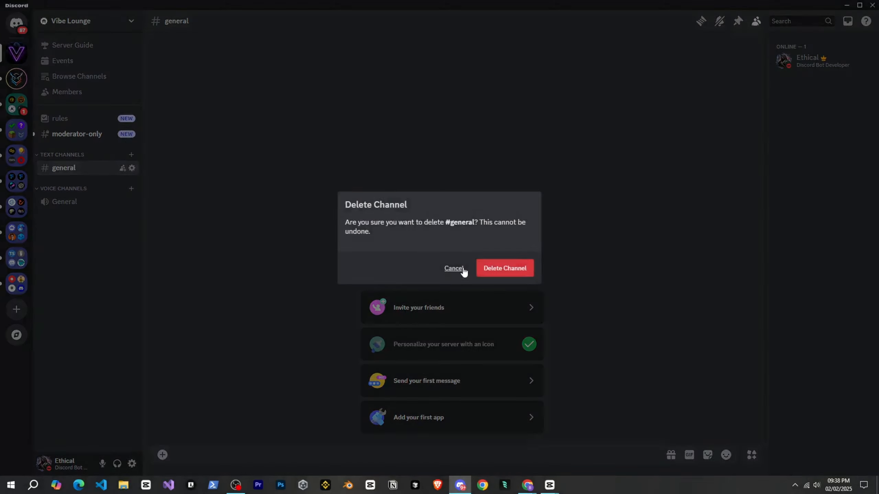
{"action": "left_click", "coordinate": [504, 268]}
Delete the General voice channel and the default Text Channels and Voice Channels categories.
{"action": "right_click", "coordinate": [80, 188]}
{"action": "left_click", "coordinate": [127, 352]}
{"action": "right_click", "coordinate": [91, 158]}
{"action": "left_click", "coordinate": [119, 279]}
{"action": "right_click", "coordinate": [77, 155]}
{"action": "left_click", "coordinate": [109, 275]}
{"action": "key", "text": "Return"}
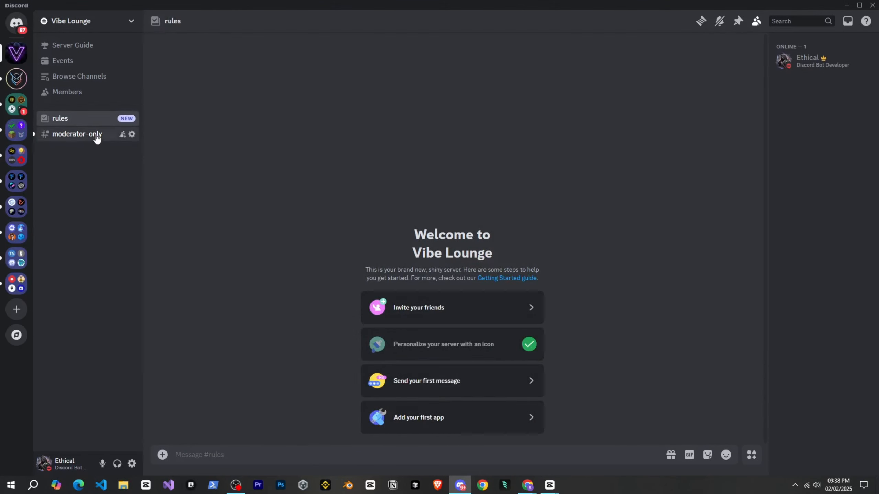
Create the server categories Main Area, Chill Zone, Fun Zone, Forum, Connections, Staff and Server Logs.
{"action": "left_click", "coordinate": [94, 138]}
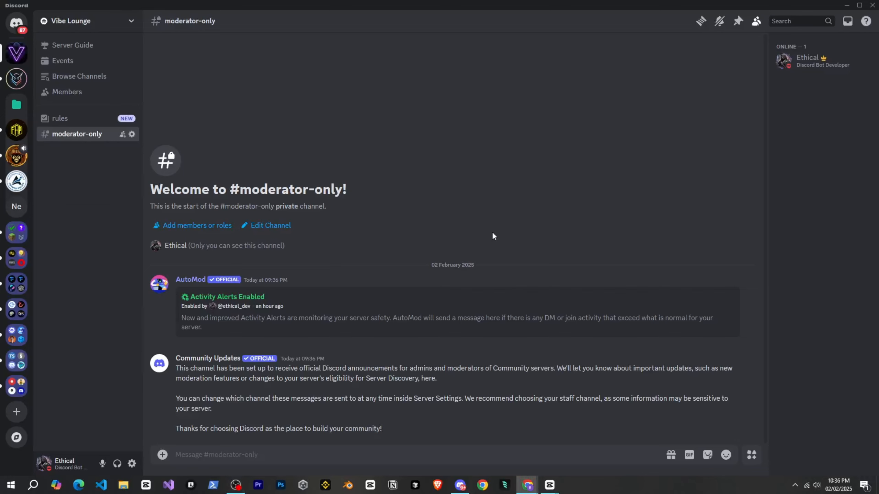
{"action": "right_click", "coordinate": [102, 30]}
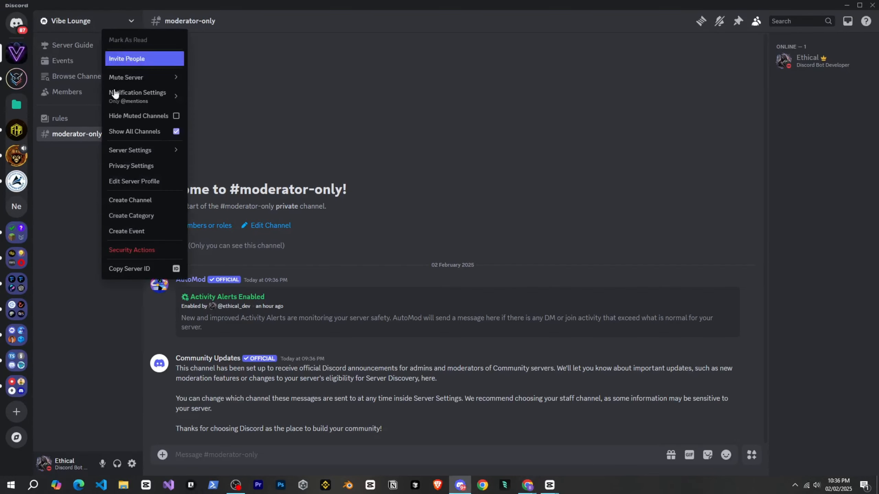
{"action": "left_click", "coordinate": [136, 215]}
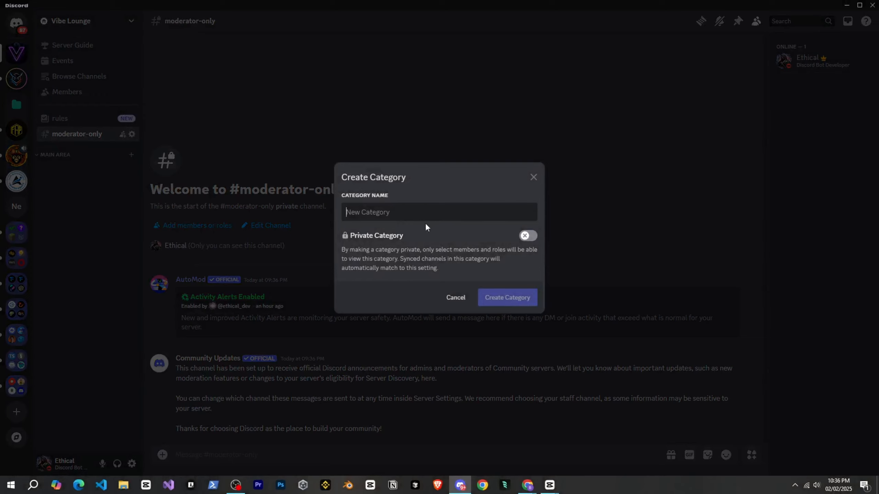
{"action": "type", "text": "Chill Zone"}
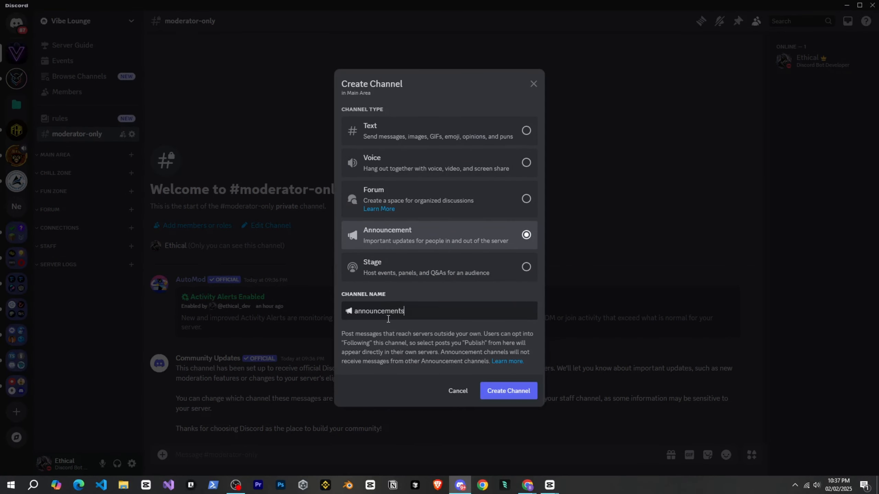
{"action": "key", "text": "Return"}
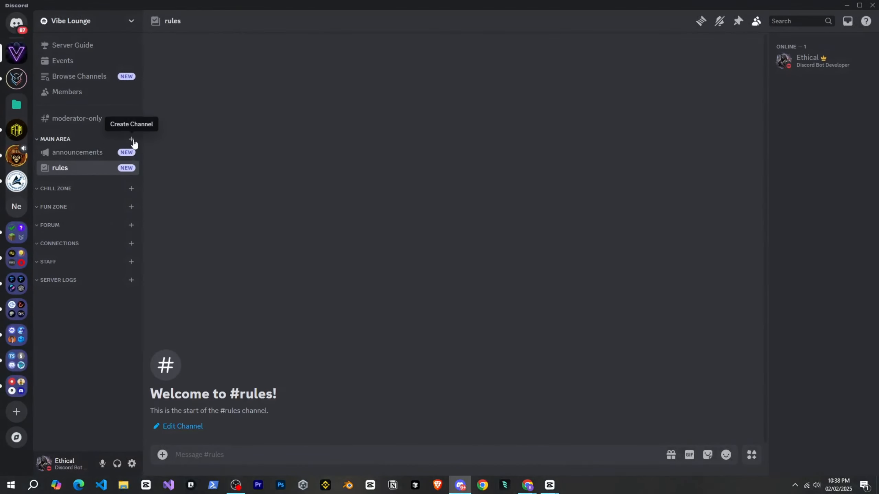
Set up the Main Area category with the announcements, rules, self-roles and support channels.
{"action": "left_click", "coordinate": [132, 139]}
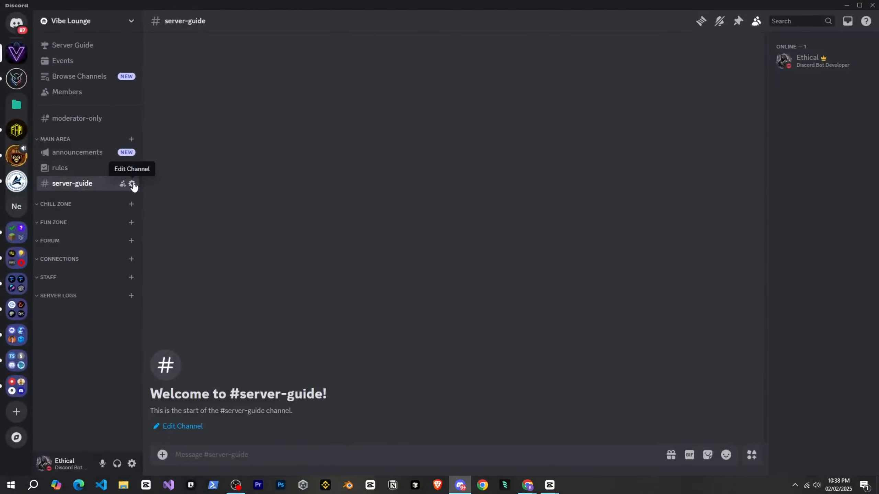
{"action": "left_click", "coordinate": [132, 184]}
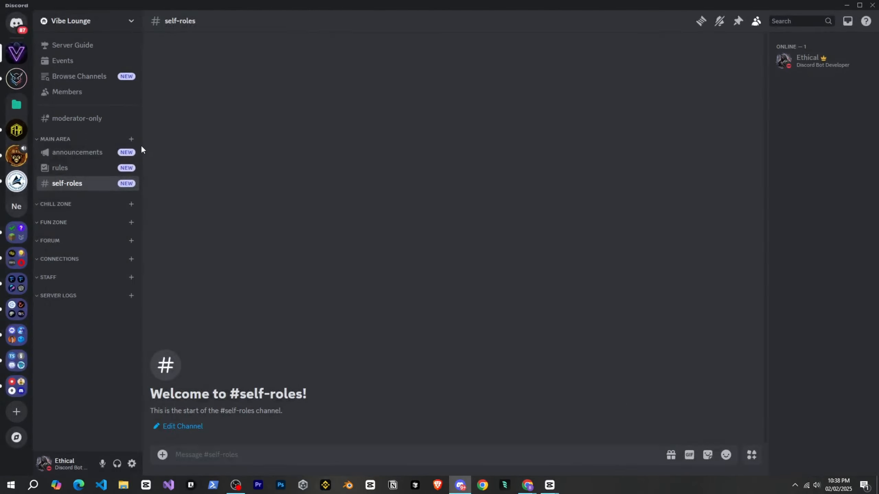
{"action": "left_click", "coordinate": [131, 140]}
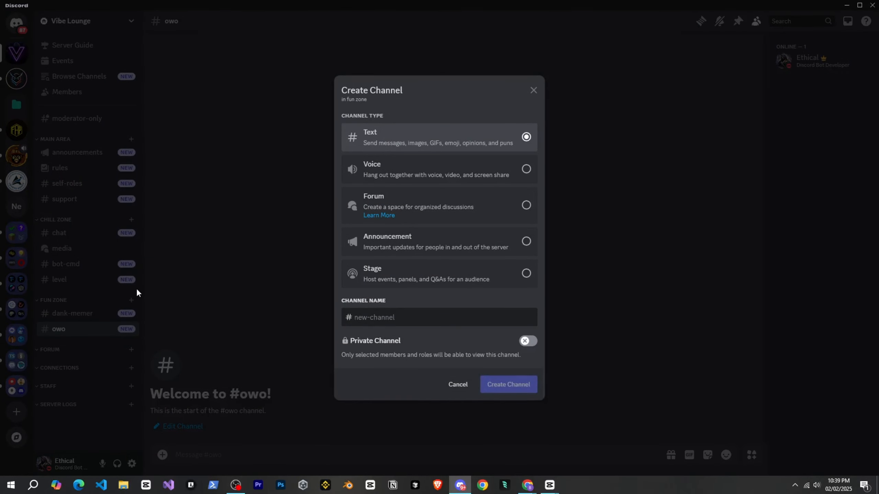
Add the text channels dank-memer, owo, grow-the-tree and counting to Fun Zone, and the staff announcement and staff-chat channels to Staff.
{"action": "type", "text": "grow-the-tree"}
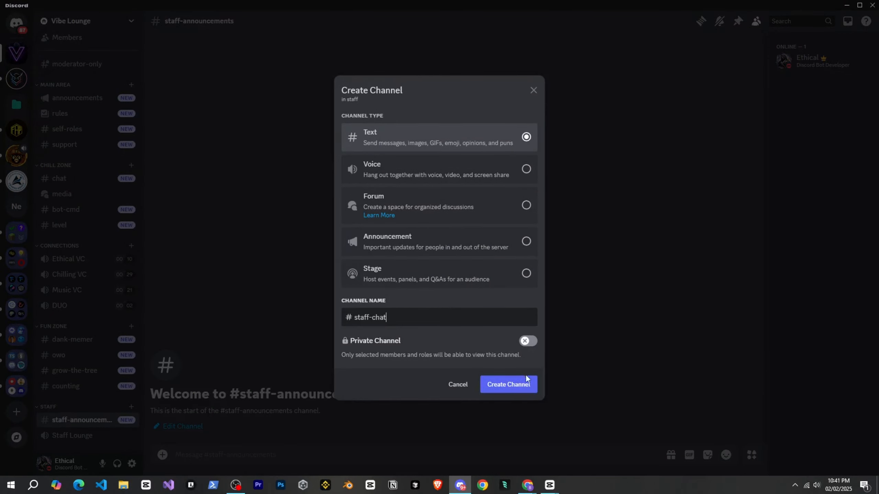
{"action": "left_click", "coordinate": [527, 378]}
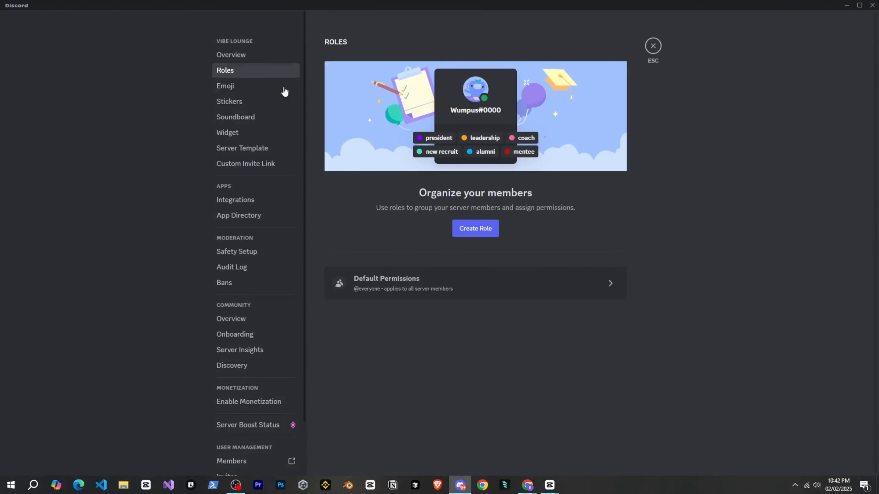
Create the roles Owner, Admin, Moderator, Trial Moderator, Vip, Member and Bot, and configure their colors and permissions.
{"action": "left_click", "coordinate": [456, 231]}
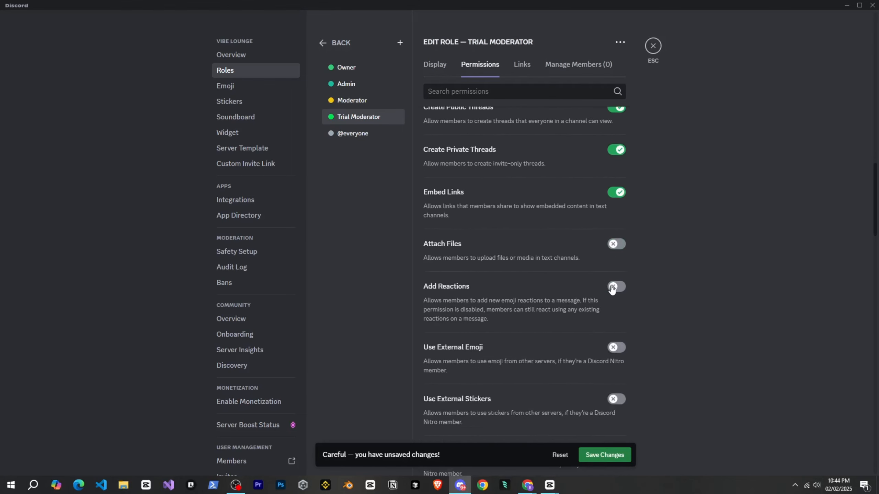
{"action": "left_click", "coordinate": [616, 308]}
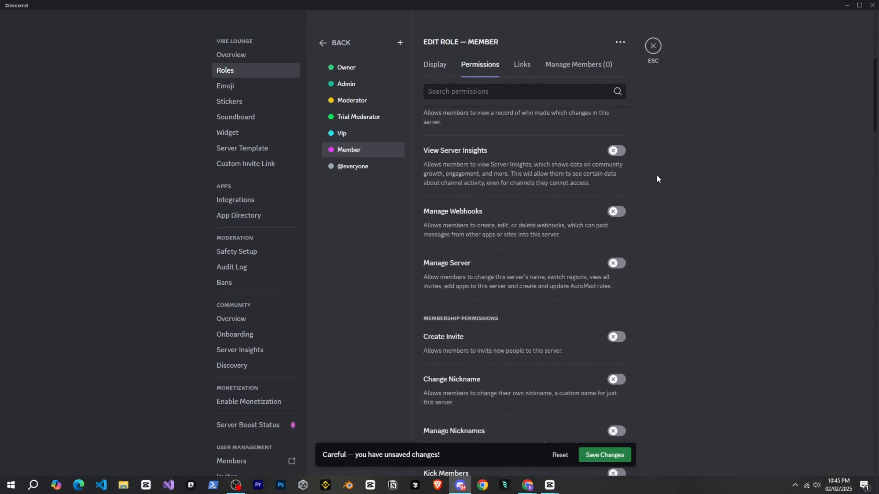
{"action": "scroll", "coordinate": [627, 214], "scroll_direction": "down", "scroll_amount": 10}
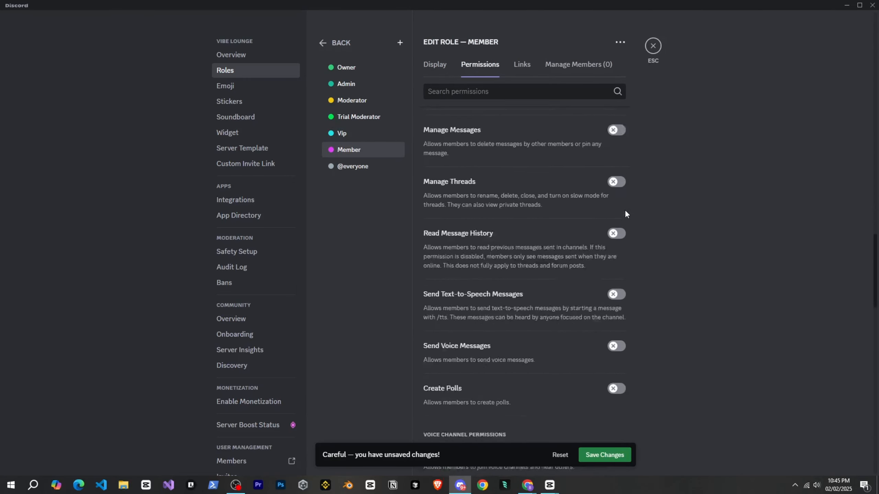
{"action": "scroll", "coordinate": [627, 214], "scroll_direction": "down", "scroll_amount": 10}
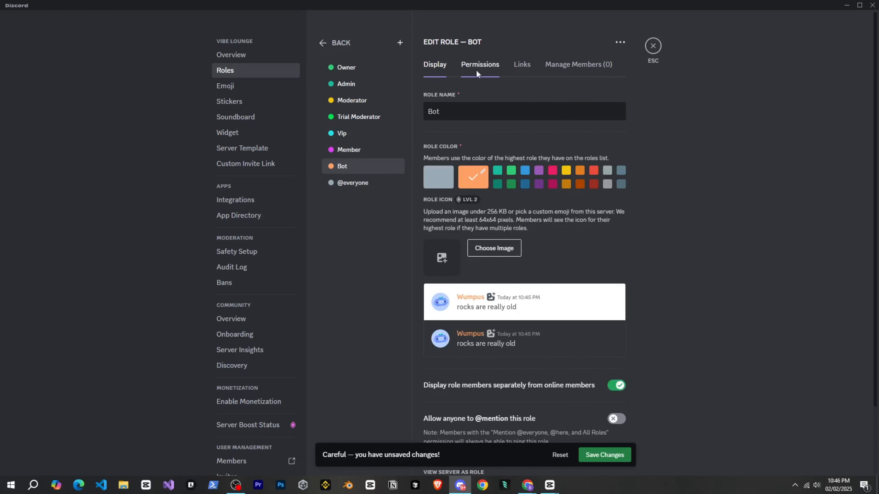
{"action": "left_click", "coordinate": [480, 65]}
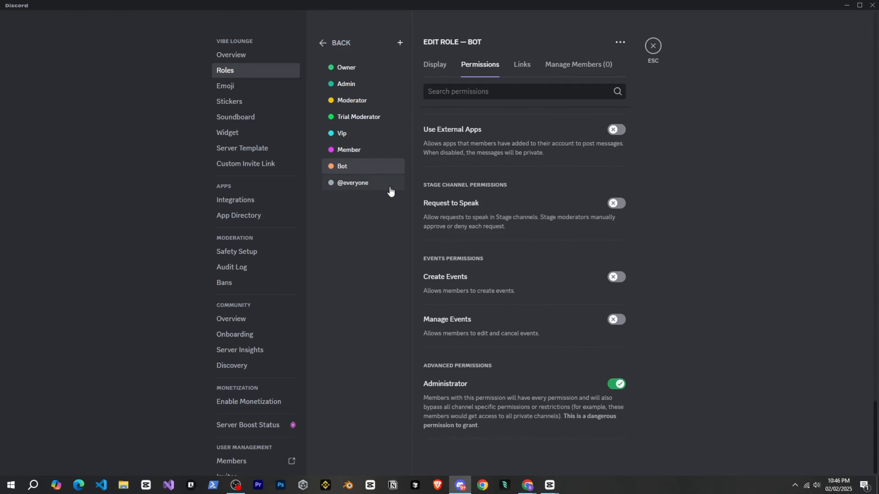
Create a Support role placed above Bot and grant it the Manage Channels and Manage Roles permissions.
{"action": "left_click", "coordinate": [400, 43]}
{"action": "left_click_drag", "start_coordinate": [348, 183], "coordinate": [375, 174]}
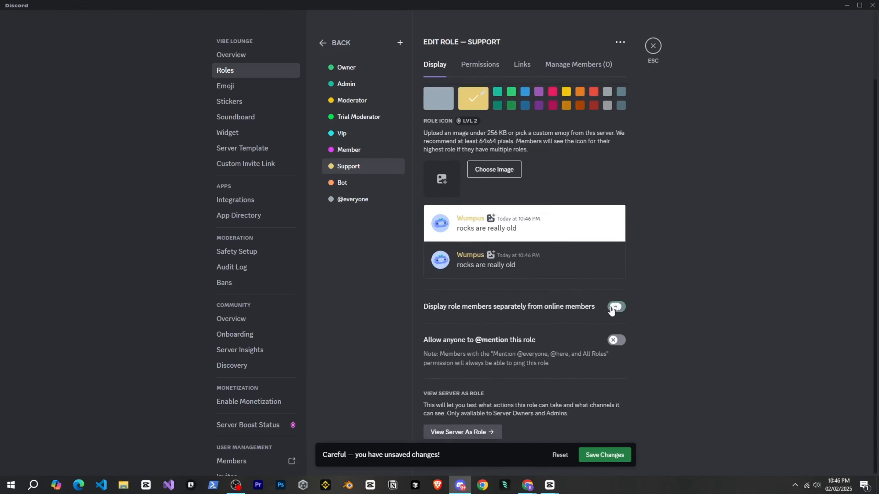
{"action": "left_click", "coordinate": [480, 65]}
{"action": "left_click", "coordinate": [616, 176]}
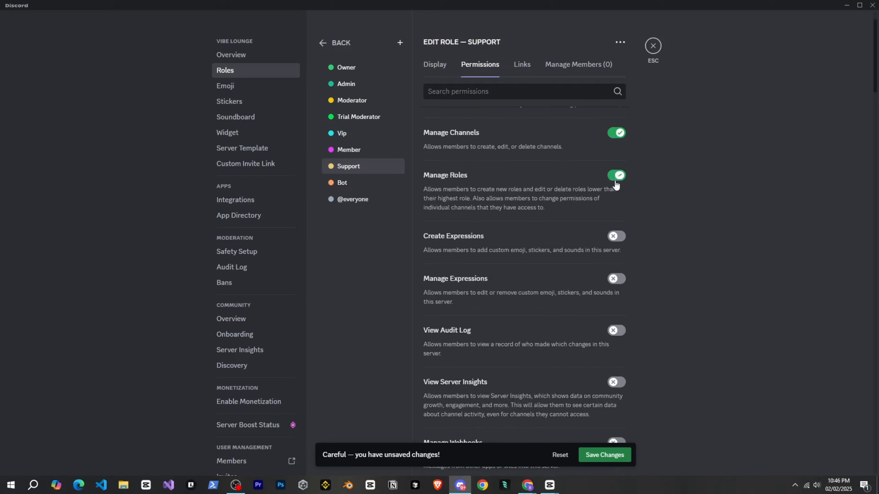
{"action": "scroll", "coordinate": [616, 186], "scroll_direction": "down", "scroll_amount": 10}
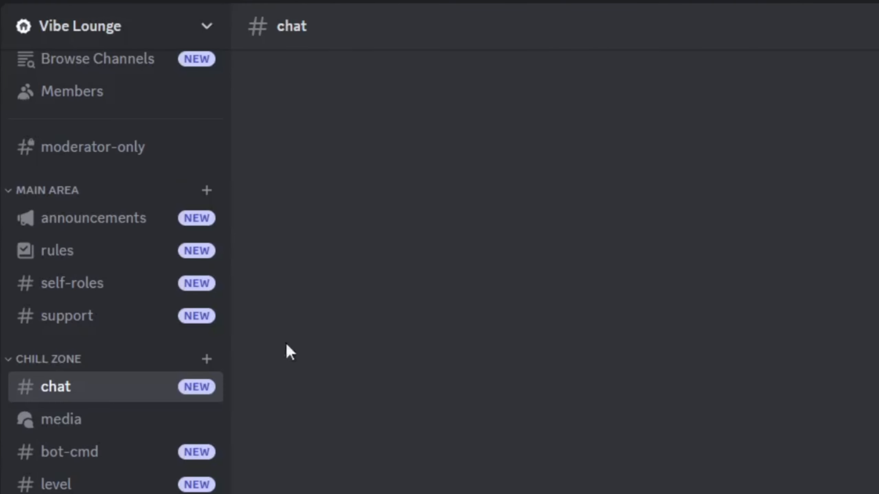
Look through the server's channel list, from Main Area down to the Staff category.
{"action": "scroll", "coordinate": [122, 362], "scroll_direction": "down", "scroll_amount": 3}
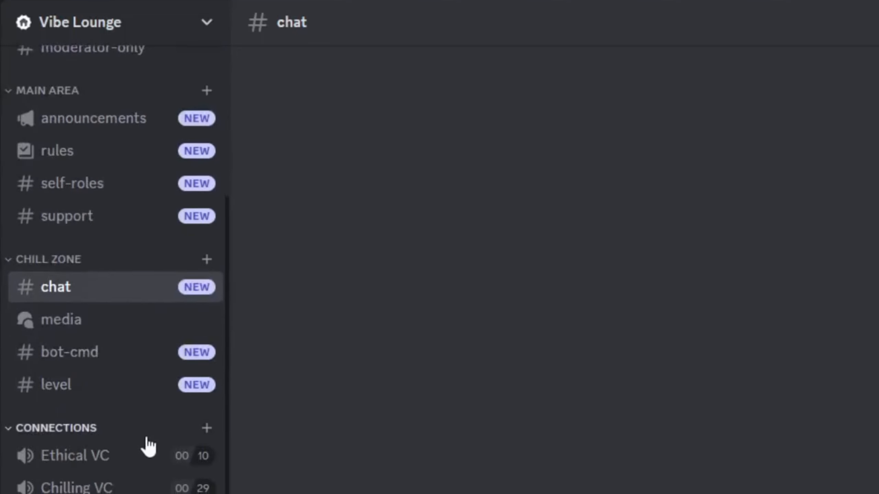
{"action": "scroll", "coordinate": [147, 447], "scroll_direction": "up", "scroll_amount": 5}
{"action": "scroll", "coordinate": [165, 393], "scroll_direction": "down", "scroll_amount": 5}
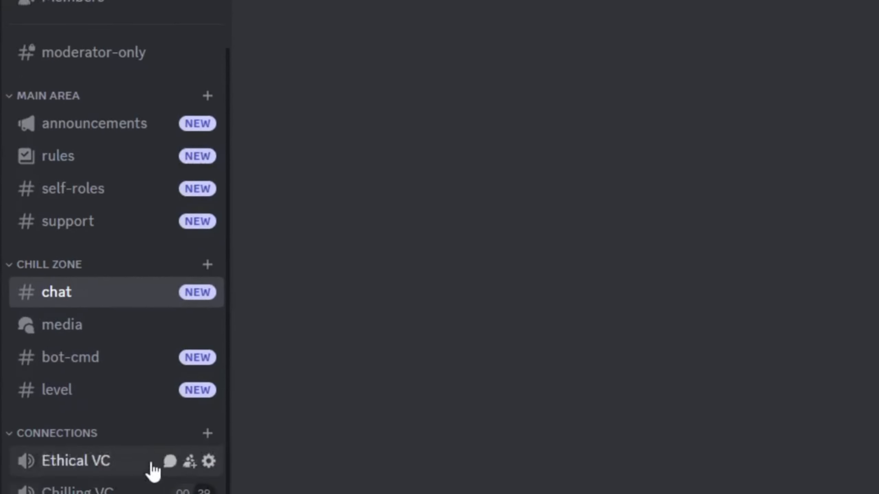
{"action": "scroll", "coordinate": [100, 481], "scroll_direction": "down", "scroll_amount": 3}
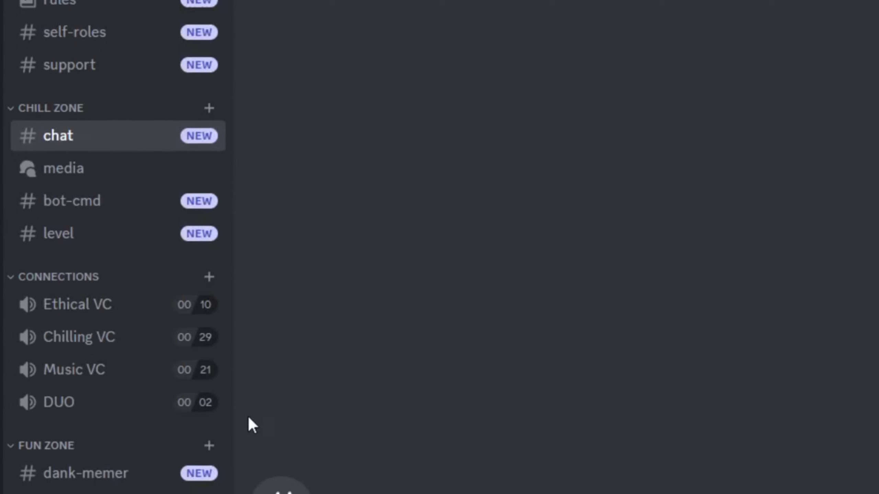
{"action": "scroll", "coordinate": [218, 399], "scroll_direction": "down", "scroll_amount": 3}
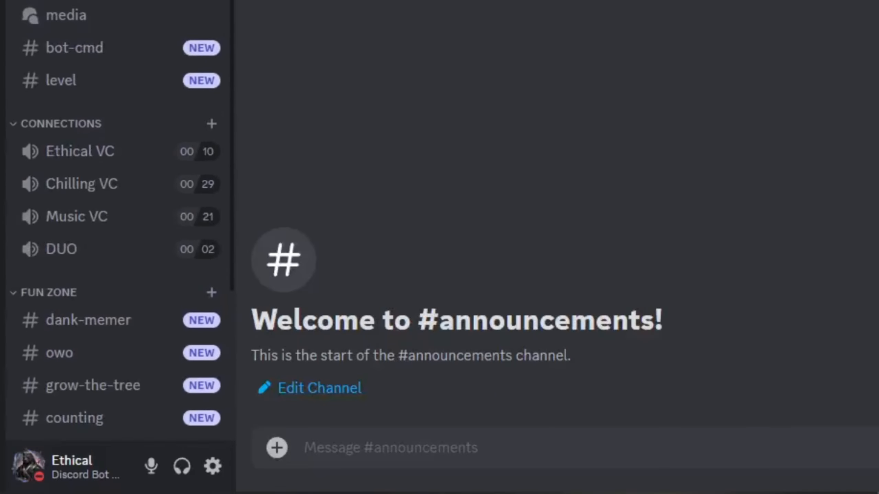
{"action": "scroll", "coordinate": [118, 221], "scroll_direction": "down", "scroll_amount": 3}
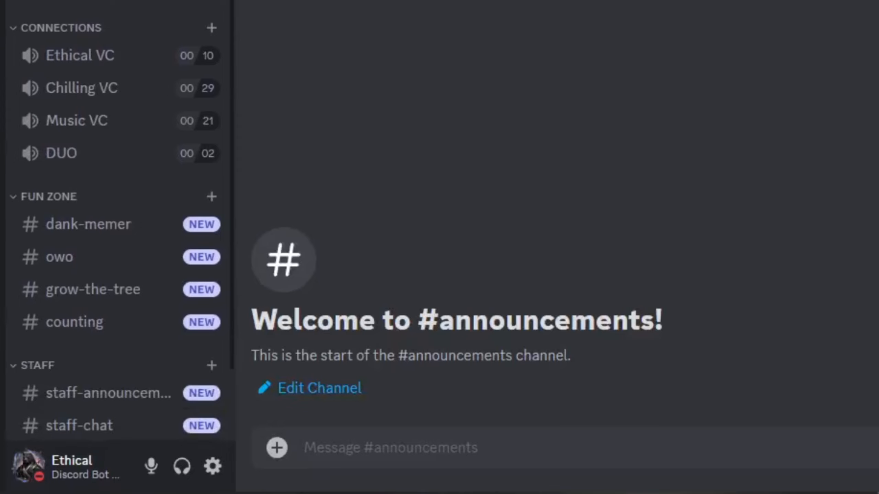
Review the list of roles in the server settings and return to the server.
{"action": "left_click", "coordinate": [79, 14]}
{"action": "left_click", "coordinate": [70, 81]}
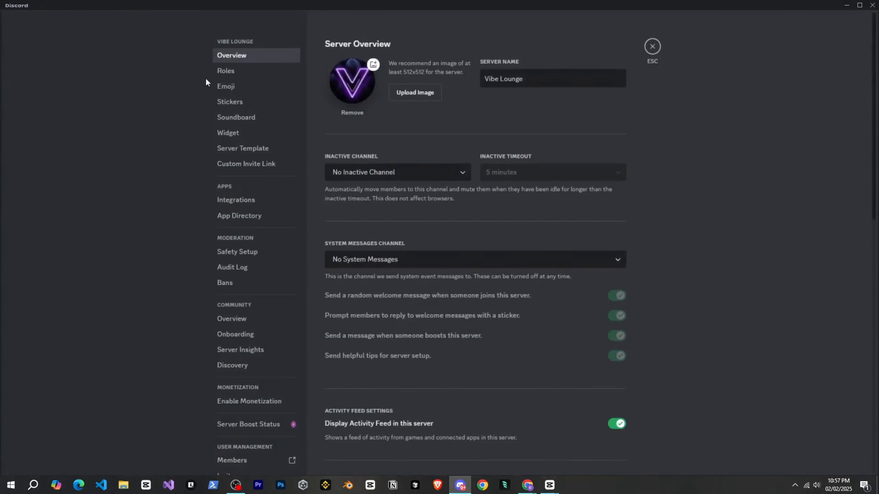
{"action": "left_click", "coordinate": [238, 72]}
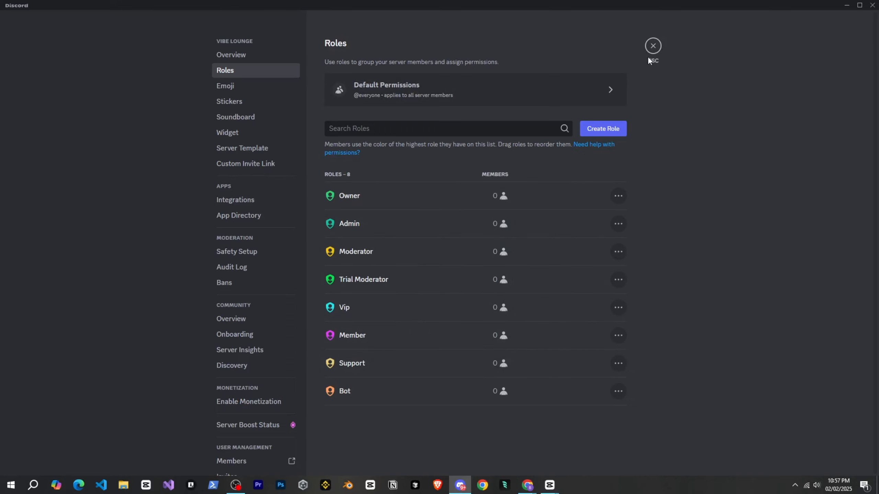
{"action": "left_click", "coordinate": [653, 47]}
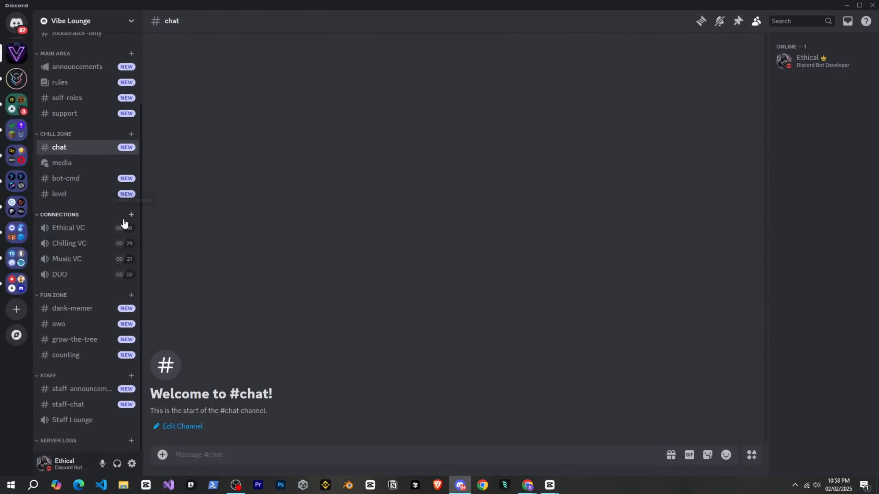
{"action": "scroll", "coordinate": [90, 272], "scroll_direction": "up", "scroll_amount": 2}
{"action": "scroll", "coordinate": [91, 272], "scroll_direction": "down", "scroll_amount": 2}
{"action": "scroll", "coordinate": [91, 272], "scroll_direction": "up", "scroll_amount": 4}
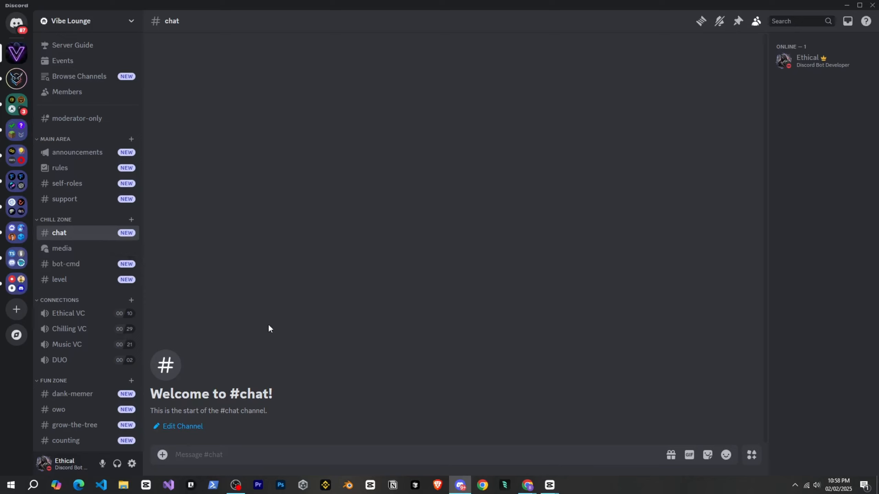
{"action": "scroll", "coordinate": [119, 308], "scroll_direction": "down", "scroll_amount": 2}
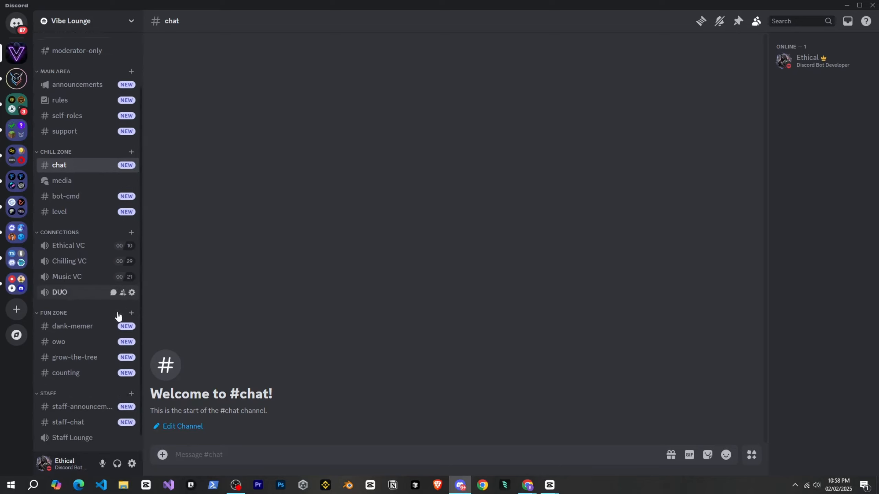
{"action": "scroll", "coordinate": [119, 314], "scroll_direction": "up", "scroll_amount": 3}
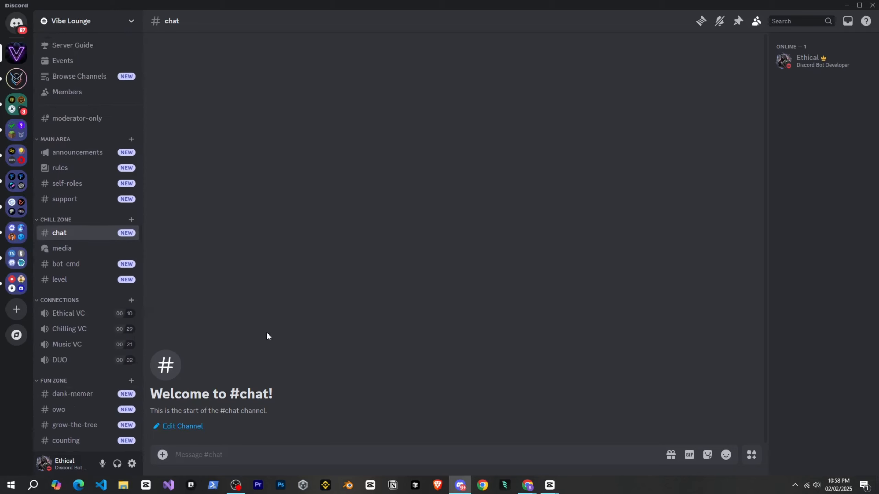
{"action": "scroll", "coordinate": [99, 305], "scroll_direction": "down", "scroll_amount": 2}
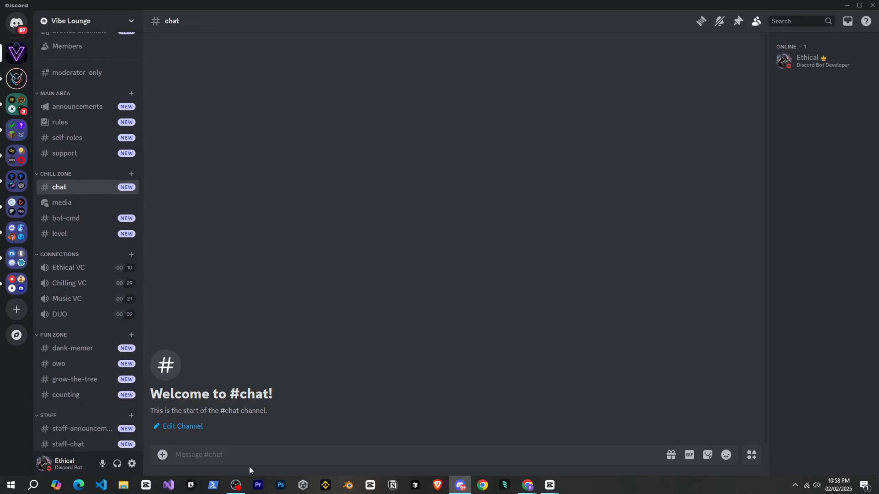
{"action": "scroll", "coordinate": [131, 204], "scroll_direction": "up", "scroll_amount": 2}
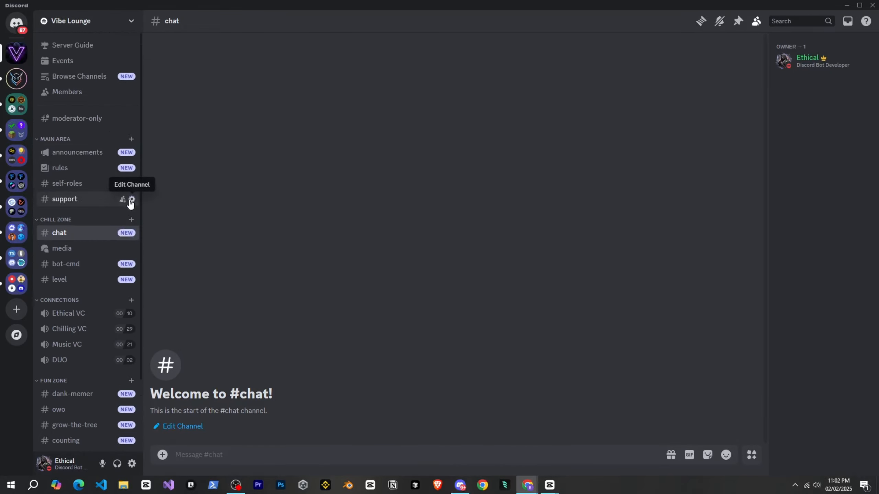
Prefix the announcements channel's name with a red loudspeaker emoji and a "・" separator.
{"action": "left_click", "coordinate": [132, 152]}
{"action": "left_click", "coordinate": [329, 78]}
{"action": "type", "text": "・"}
{"action": "key", "text": "Left"}
{"action": "key", "text": "super+period"}
{"action": "type", "text": "an"}
{"action": "left_click", "coordinate": [433, 177]}
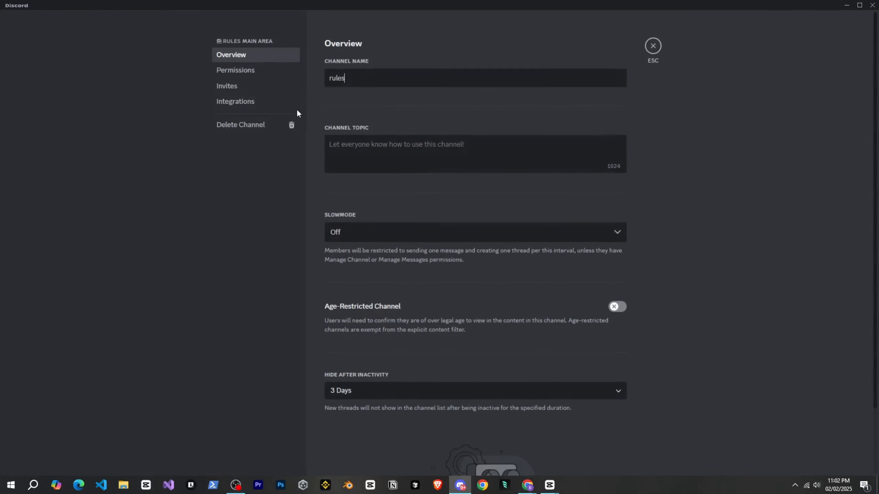
Prefix the rules channel's name with a scroll emoji and a "・" separator.
{"action": "left_click", "coordinate": [330, 78]}
{"action": "type", "text": "・"}
{"action": "key", "text": "Left"}
{"action": "key", "text": "super+period"}
{"action": "type", "text": "te"}
{"action": "key", "text": "BackSpace"}
{"action": "key", "text": "BackSpace"}
{"action": "type", "text": "cha"}
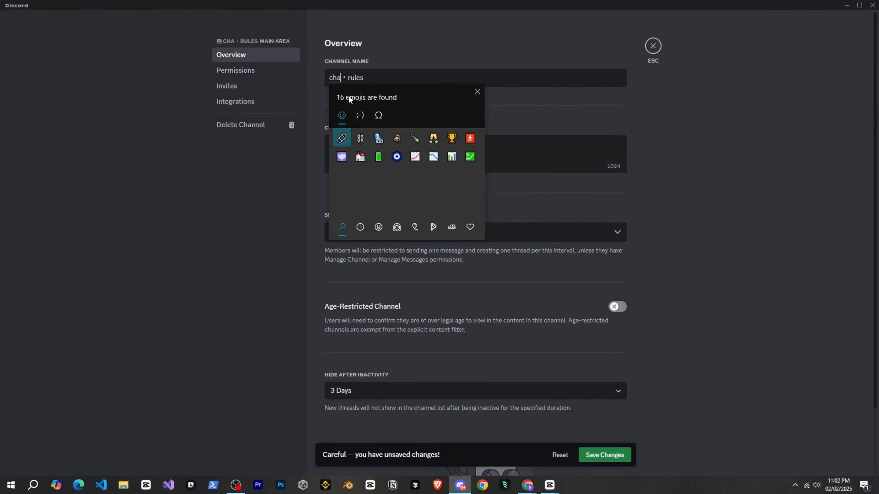
{"action": "key", "text": "BackSpace"}
{"action": "key", "text": "BackSpace"}
{"action": "key", "text": "BackSpace"}
{"action": "key", "text": "super+period"}
{"action": "scroll", "coordinate": [422, 205], "scroll_direction": "down", "scroll_amount": 15}
{"action": "scroll", "coordinate": [433, 194], "scroll_direction": "down", "scroll_amount": 10}
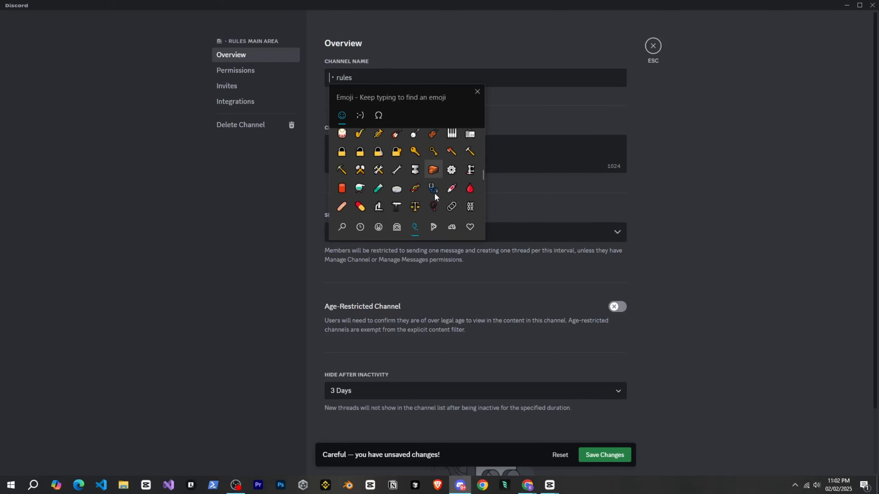
{"action": "left_click", "coordinate": [433, 192]}
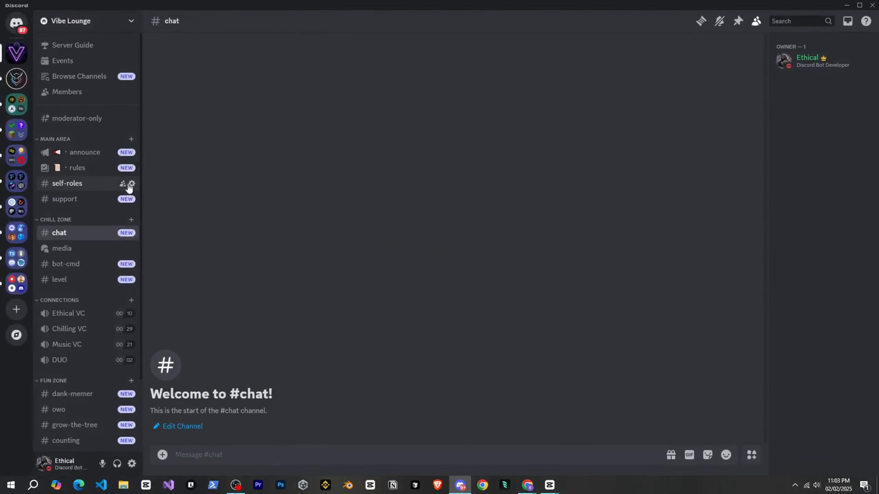
Prefix the self-roles channel's name with a sparkles emoji and the support channel's name with a ticket emoji.
{"action": "left_click", "coordinate": [132, 184]}
{"action": "key", "text": "super+period"}
{"action": "left_click", "coordinate": [414, 138]}
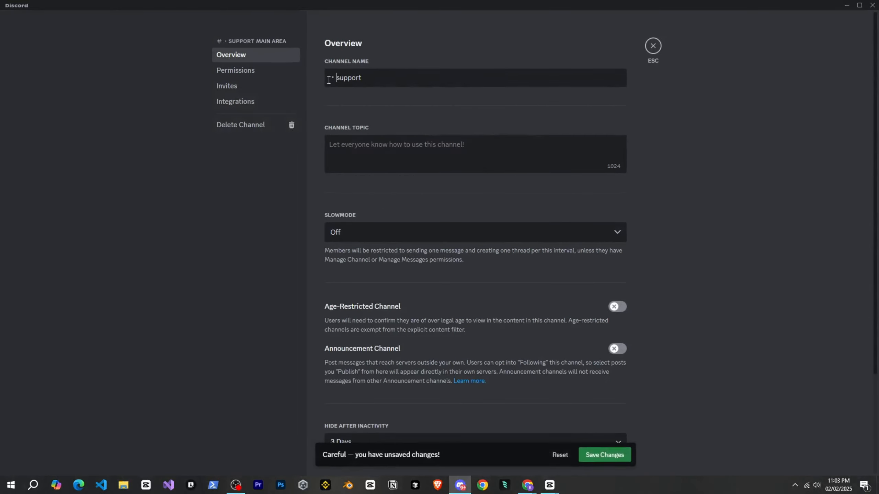
{"action": "key", "text": "super+period"}
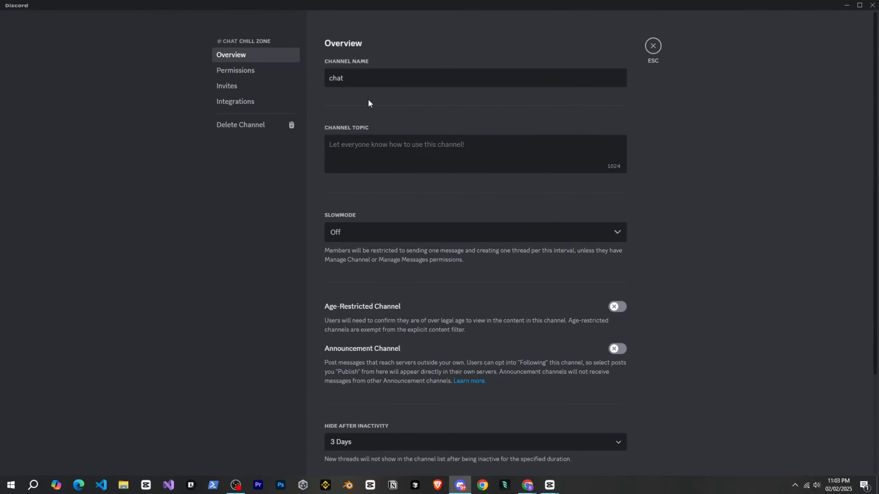
Prefix the chat channel's name with a speech balloon emoji and "・", and the media channel's name with a palette emoji and "・".
{"action": "type", "text": "•"}
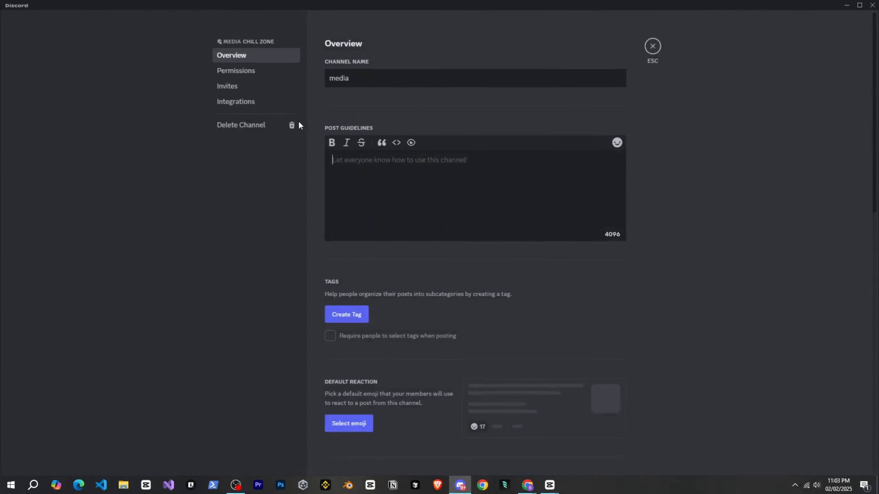
{"action": "type", "text": "•"}
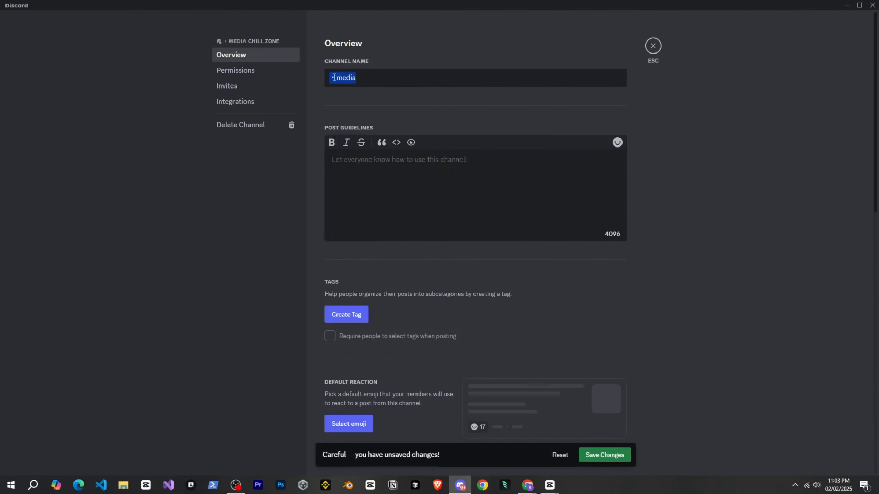
{"action": "key", "text": "Home"}
{"action": "key", "text": "super+period"}
{"action": "left_click", "coordinate": [415, 193]}
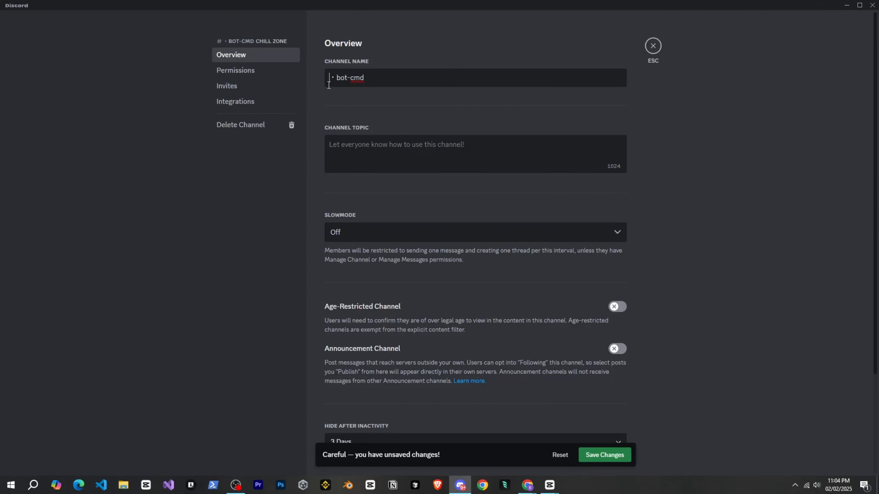
Prefix the bot-cmd channel's name with a wrench emoji before the "・" separator and save the change.
{"action": "key", "text": "super+period"}
{"action": "type", "text": "bot"}
{"action": "key", "text": "BackSpace"}
{"action": "key", "text": "BackSpace"}
{"action": "key", "text": "BackSpace"}
{"action": "key", "text": "BackSpace"}
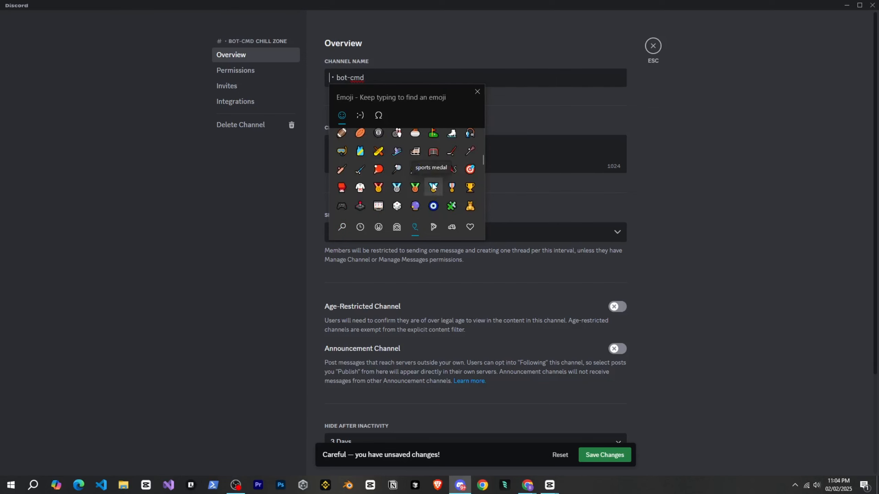
{"action": "scroll", "coordinate": [432, 187], "scroll_direction": "down", "scroll_amount": 8}
{"action": "left_click", "coordinate": [397, 184]}
{"action": "left_click", "coordinate": [637, 409]}
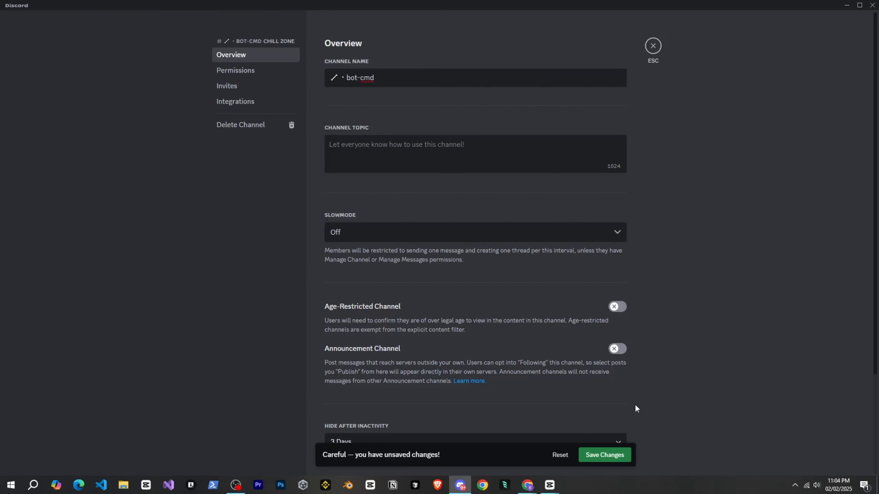
{"action": "left_click", "coordinate": [605, 455]}
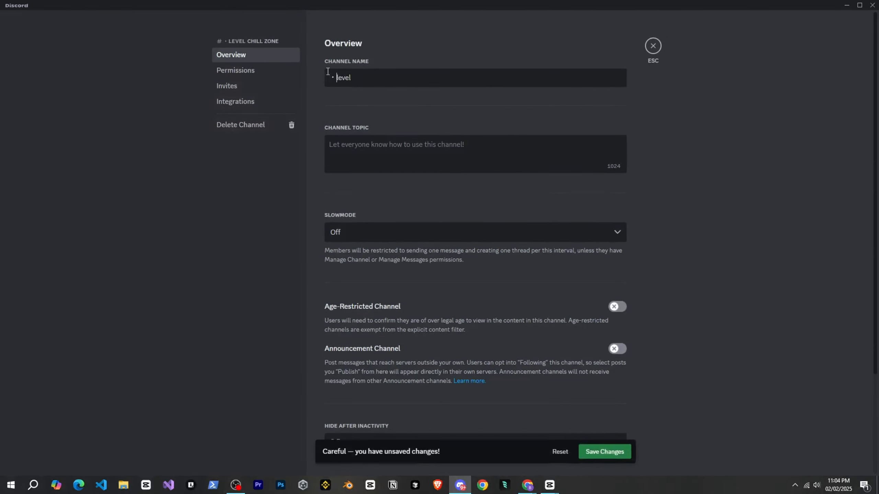
Prefix the level channel's name with a roller coaster emoji and the Ethical VC voice channel's name with a loud speaker emoji.
{"action": "key", "text": "super+period"}
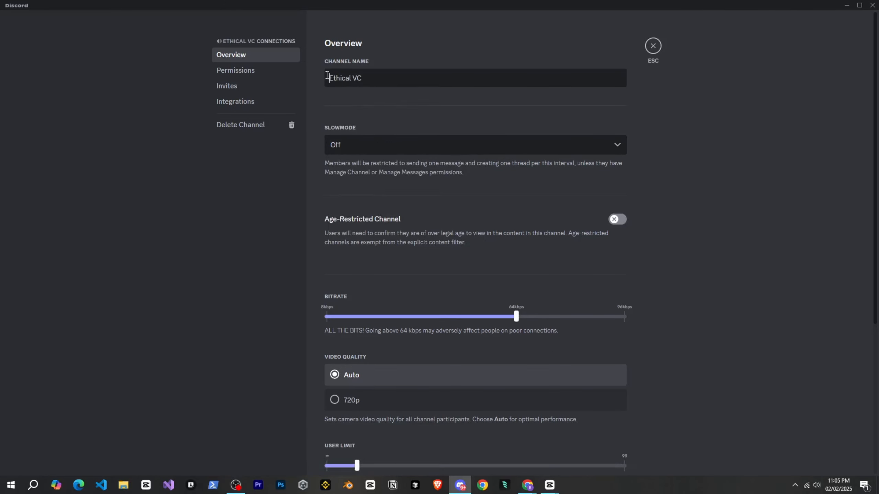
{"action": "key", "text": "super+period"}
{"action": "scroll", "coordinate": [415, 177], "scroll_direction": "up", "scroll_amount": 3}
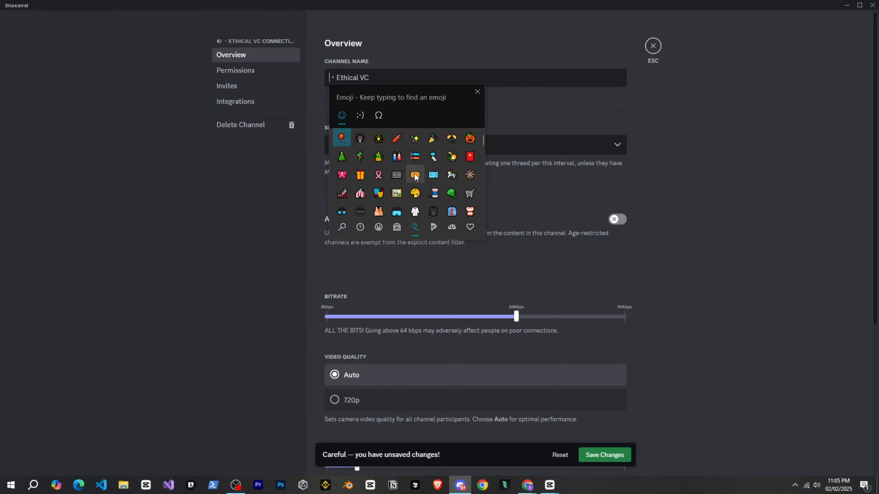
{"action": "scroll", "coordinate": [416, 177], "scroll_direction": "down", "scroll_amount": 3}
{"action": "left_click", "coordinate": [397, 176]}
{"action": "left_click", "coordinate": [604, 454]}
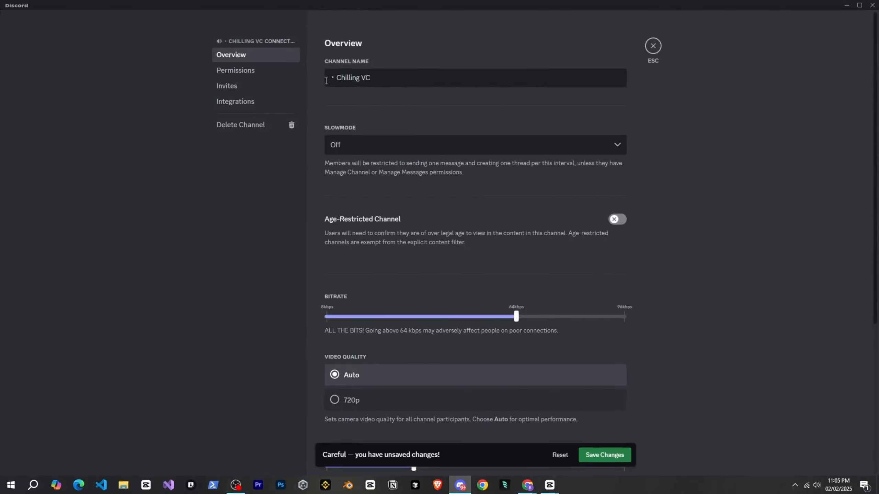
Prefix the Chilling VC, Music VC and DUO voice channels with the same speaker emoji and "・", respelling DUO as Duo.
{"action": "key", "text": "super+period"}
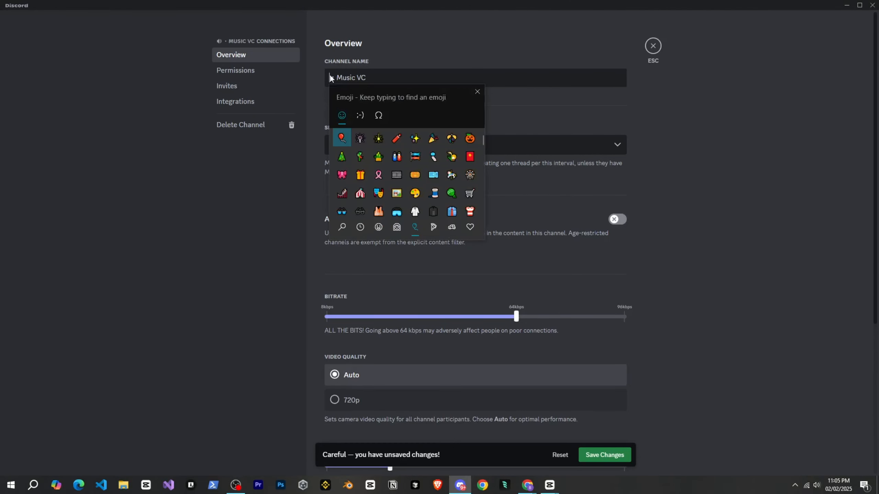
{"action": "scroll", "coordinate": [403, 184], "scroll_direction": "down", "scroll_amount": 2}
{"action": "left_click", "coordinate": [403, 186]}
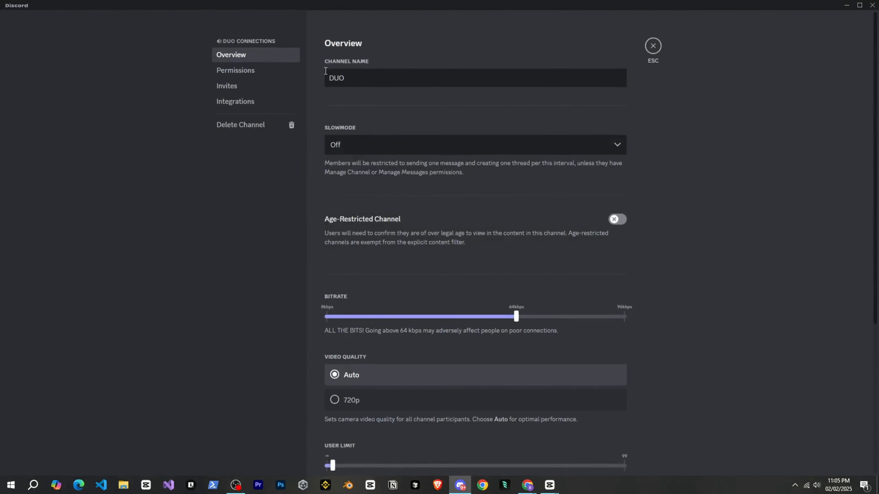
{"action": "key", "text": "super+period"}
{"action": "left_click", "coordinate": [401, 167]}
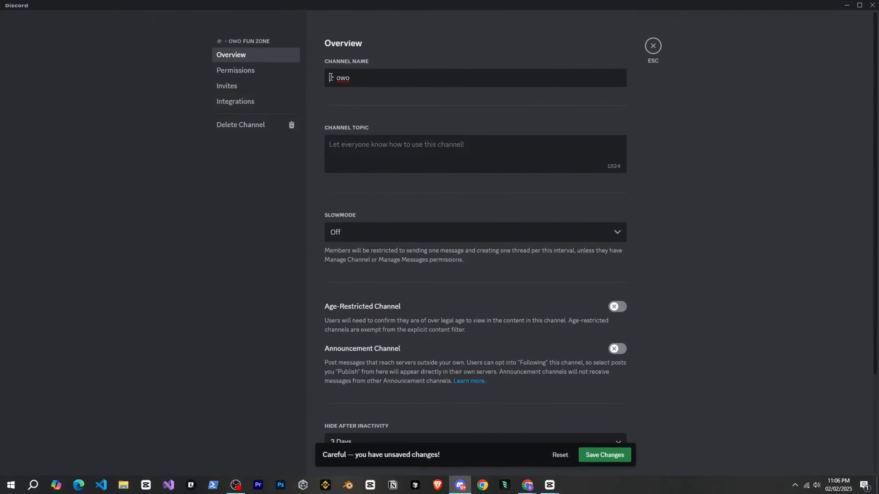
Prefix the Fun Zone channels with emojis: firecracker for dank-memer, dolls for owo, Christmas tree for grow-the-tree and numbers for counting.
{"action": "key", "text": "super+period"}
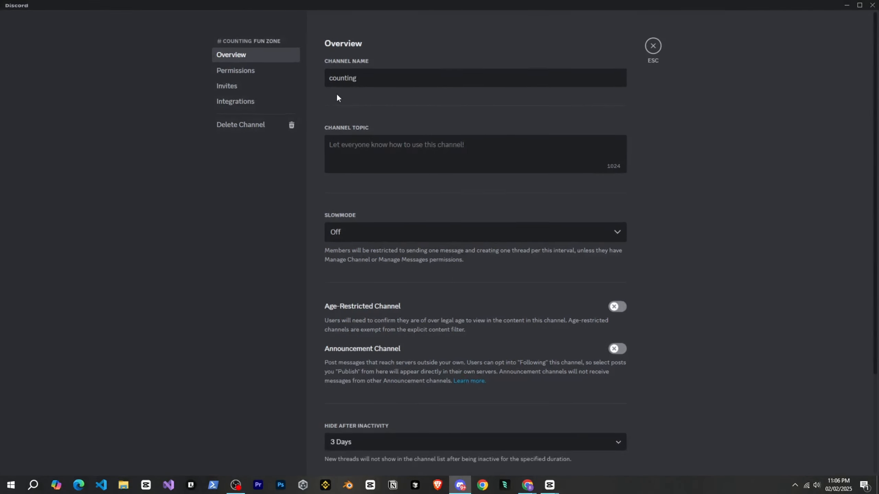
{"action": "key", "text": "super+period"}
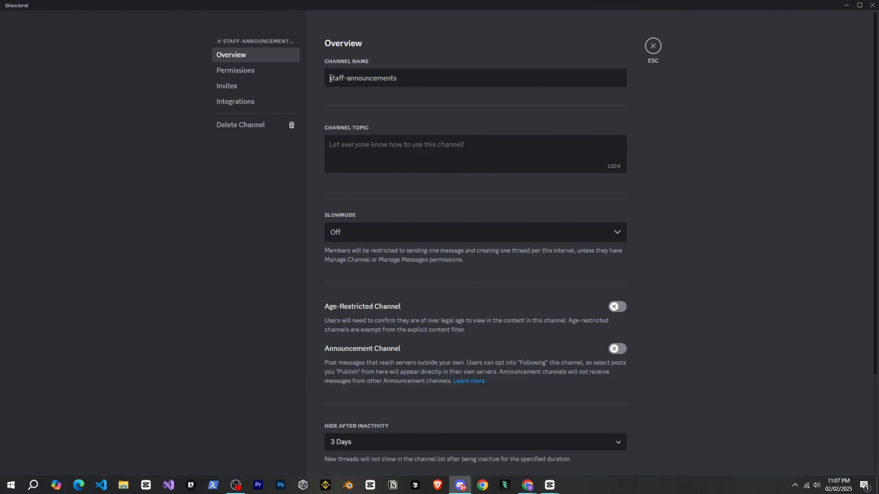
Prefix the Staff channels with emojis: megaphone for staff-announcements, crossed tools for staff-chat and a speaker for Staff Lounge.
{"action": "key", "text": "super+period"}
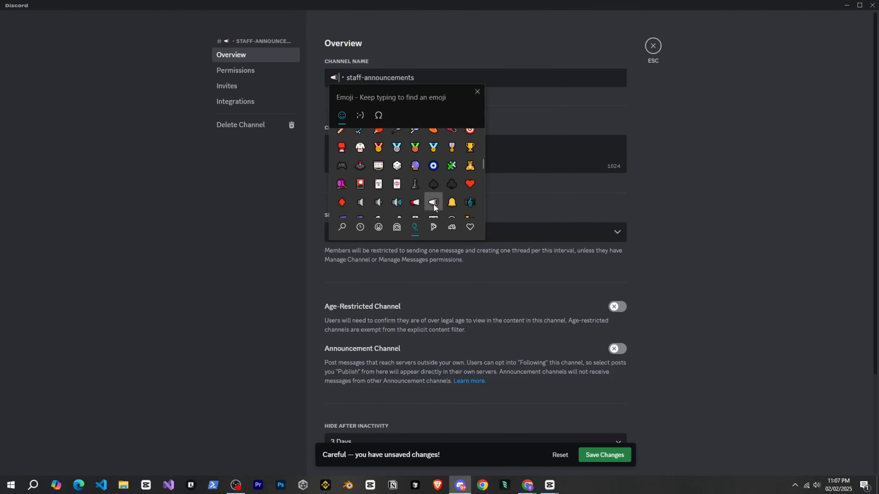
{"action": "key", "text": "Escape"}
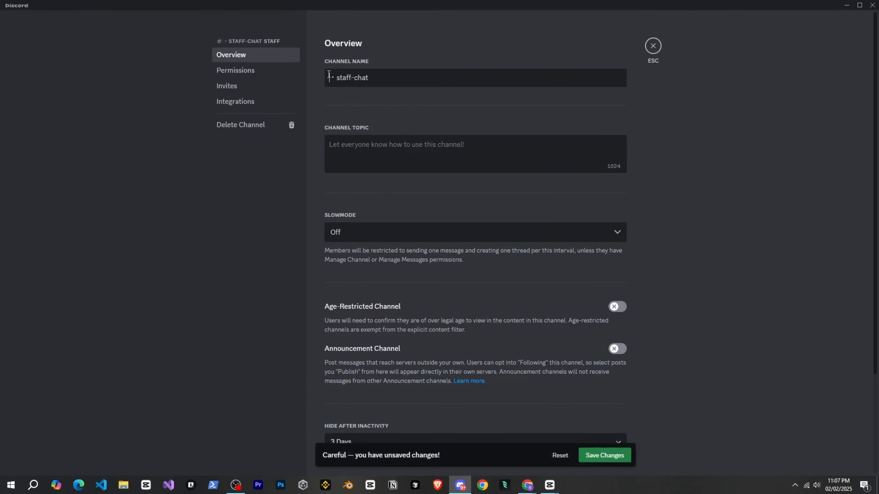
{"action": "key", "text": "super+period"}
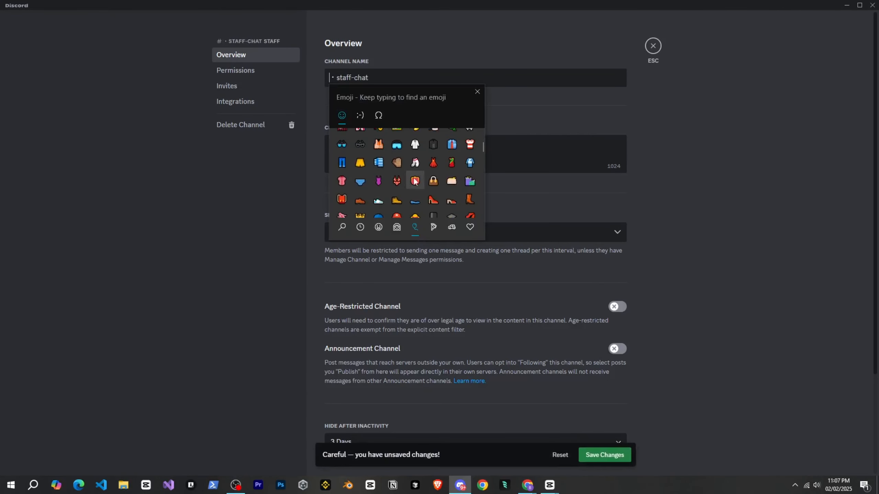
{"action": "key", "text": "Escape"}
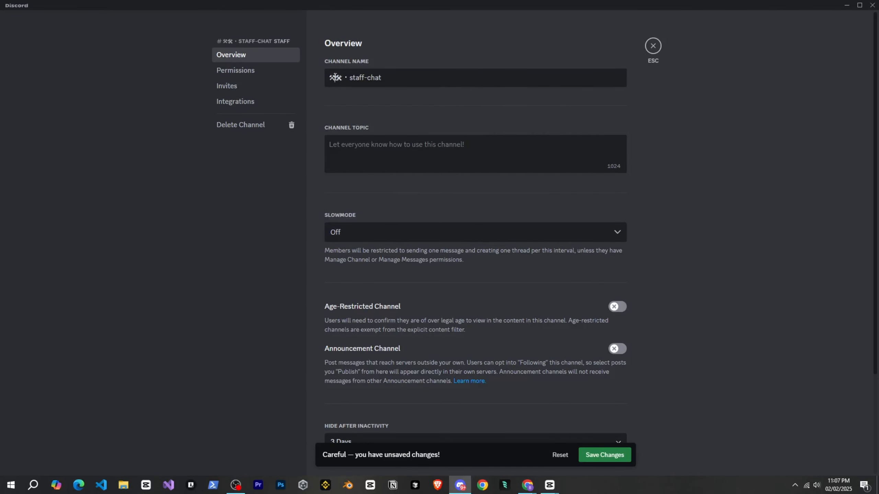
{"action": "key", "text": "super+period"}
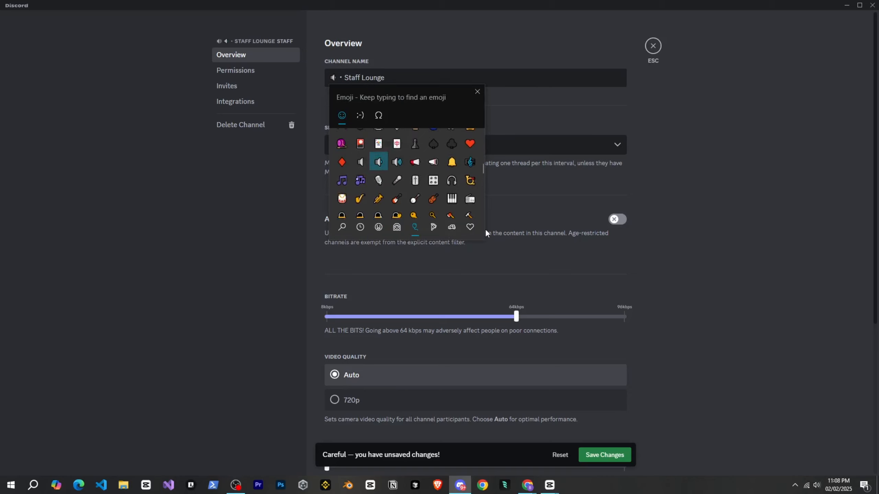
{"action": "key", "text": "Escape"}
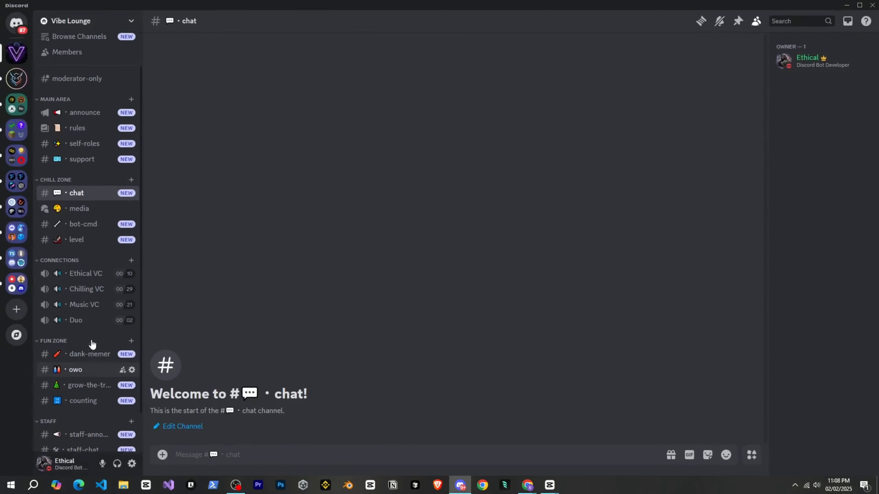
Move the moderator-only channel into the Staff category and prefix its name with a padlock emoji and "・".
{"action": "scroll", "coordinate": [92, 344], "scroll_direction": "up", "scroll_amount": 2}
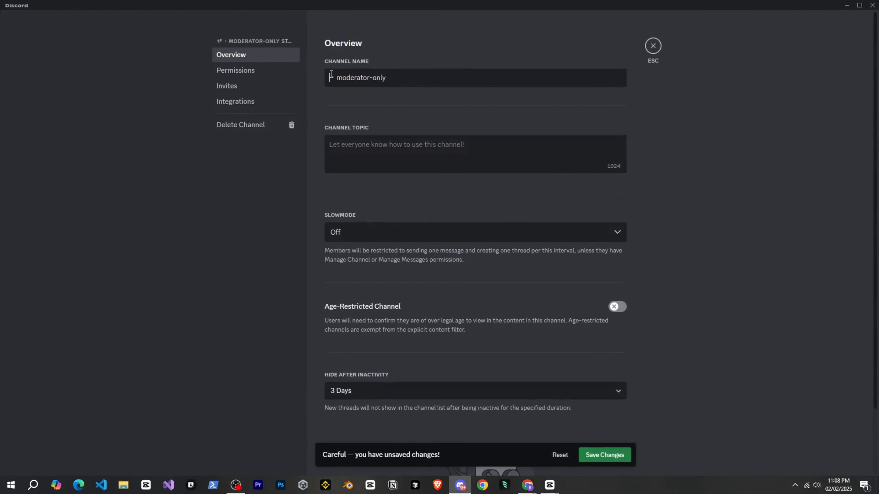
{"action": "key", "text": "super+period"}
{"action": "left_click", "coordinate": [417, 189]}
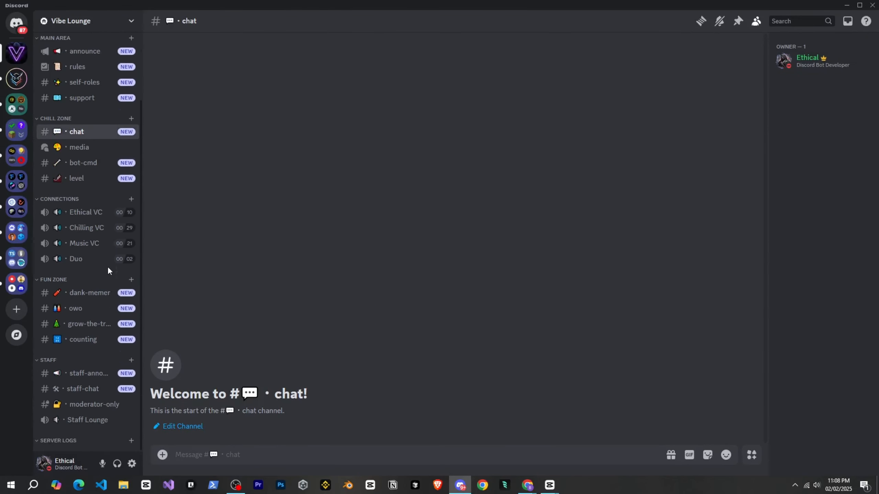
{"action": "scroll", "coordinate": [107, 266], "scroll_direction": "up", "scroll_amount": 3}
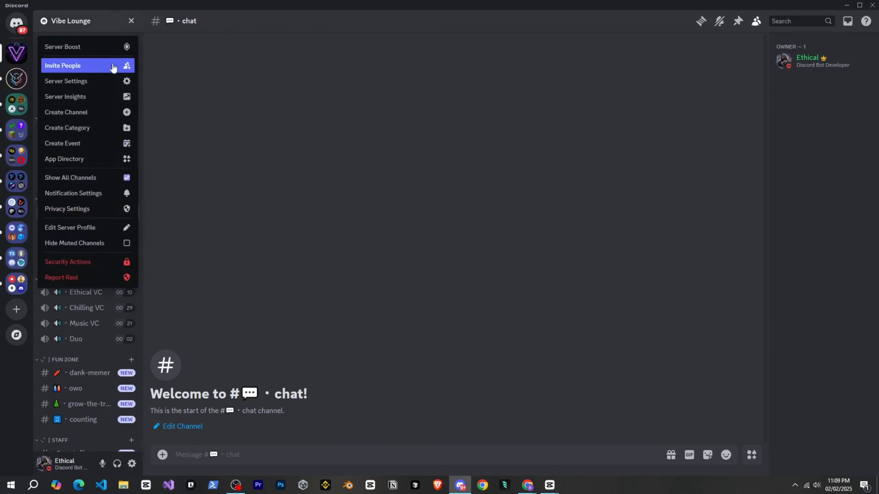
In the server's role settings, prefix the Owner and Admin role names with the decorative "• |" text.
{"action": "left_click", "coordinate": [105, 85]}
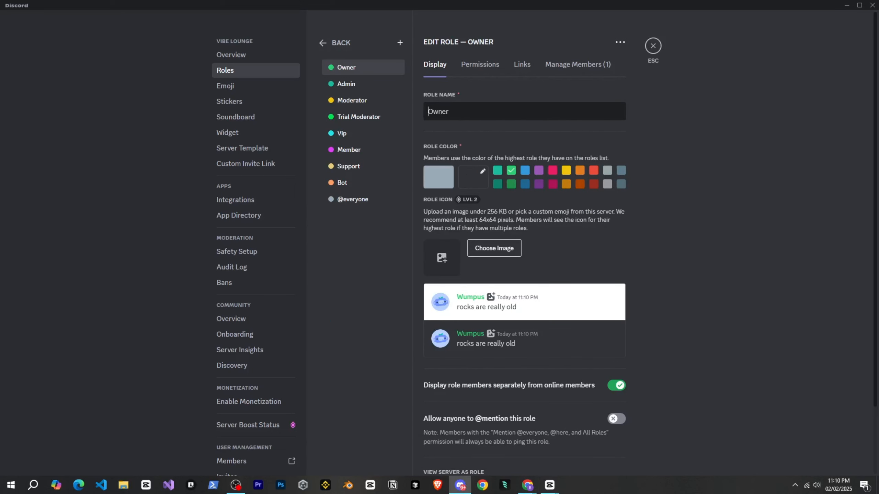
{"action": "type", "text": "⚡"}
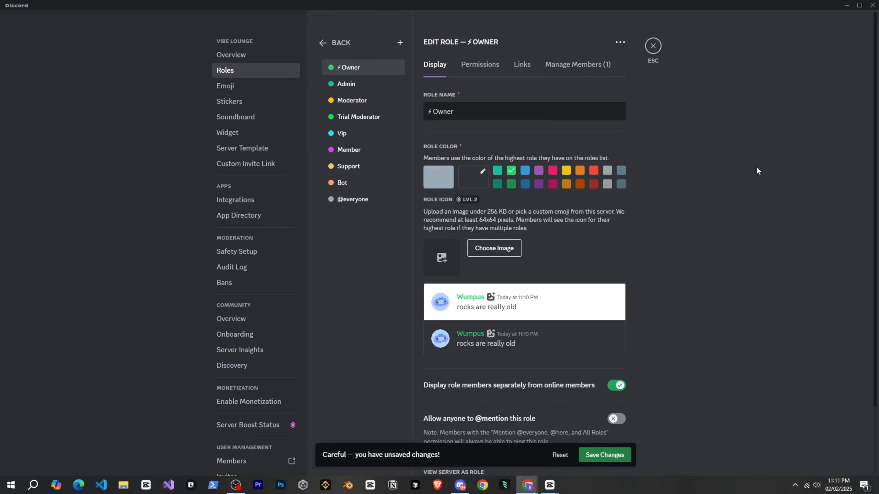
{"action": "left_click_drag", "start_coordinate": [441, 116], "coordinate": [422, 110]}
{"action": "type", "text": ".⋆ ┇"}
{"action": "left_click", "coordinate": [366, 87]}
{"action": "left_click", "coordinate": [427, 110]}
{"action": "type", "text": ".⋆ ┇"}
Add the same "• |" prefix to the Moderator, Trial Moderator, Vip, Member, Support and Bot roles, save, and return to the server.
{"action": "left_click", "coordinate": [368, 101]}
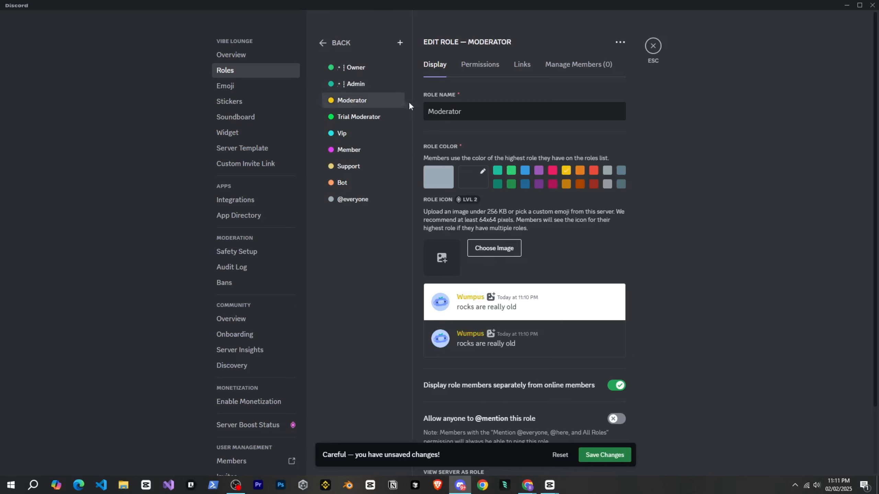
{"action": "left_click", "coordinate": [427, 111]}
{"action": "type", "text": ".⋆ ┇"}
{"action": "left_click", "coordinate": [377, 151]}
{"action": "left_click", "coordinate": [427, 111]}
{"action": "key", "text": "ctrl+v"}
{"action": "left_click", "coordinate": [369, 166]}
{"action": "left_click", "coordinate": [427, 111]}
{"action": "key", "text": "ctrl+v"}
{"action": "left_click", "coordinate": [367, 182]}
{"action": "left_click", "coordinate": [427, 111]}
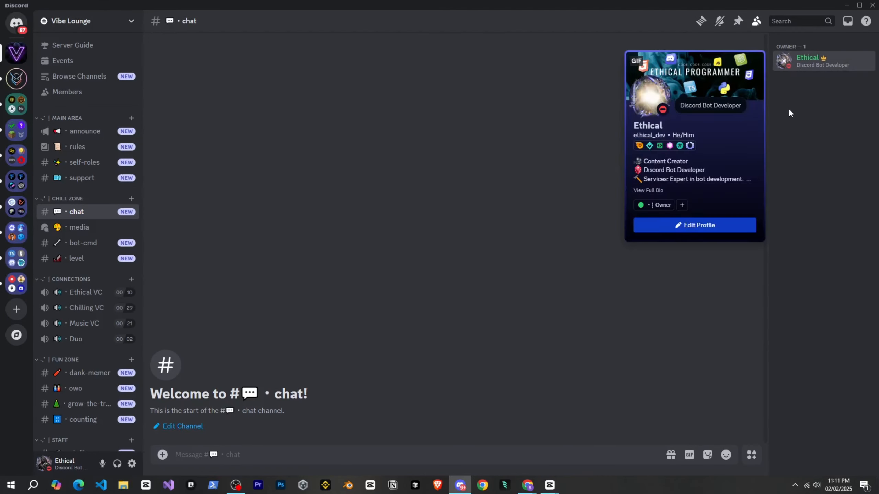
{"action": "left_click", "coordinate": [423, 312]}
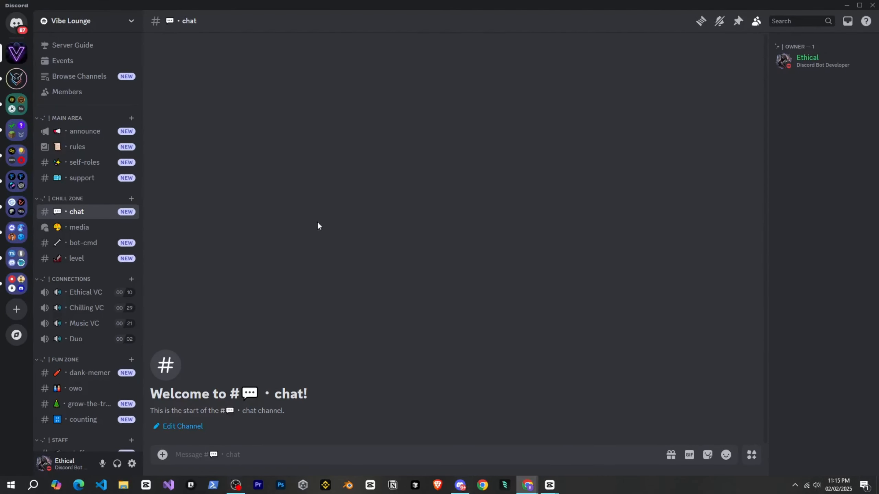
{"action": "scroll", "coordinate": [83, 222], "scroll_direction": "down", "scroll_amount": 3}
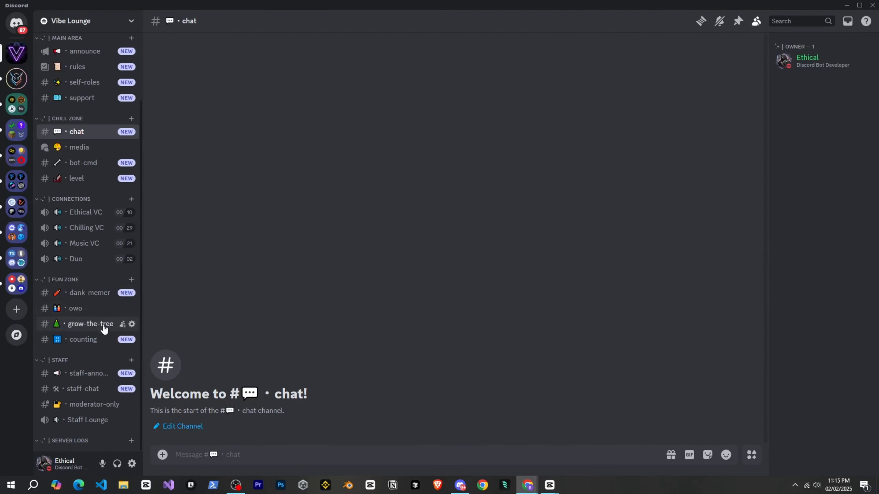
Visit the unread channels from Main Area through Staff, posting and deleting a "." placeholder message to clear their NEW badges.
{"action": "scroll", "coordinate": [127, 314], "scroll_direction": "up", "scroll_amount": 3}
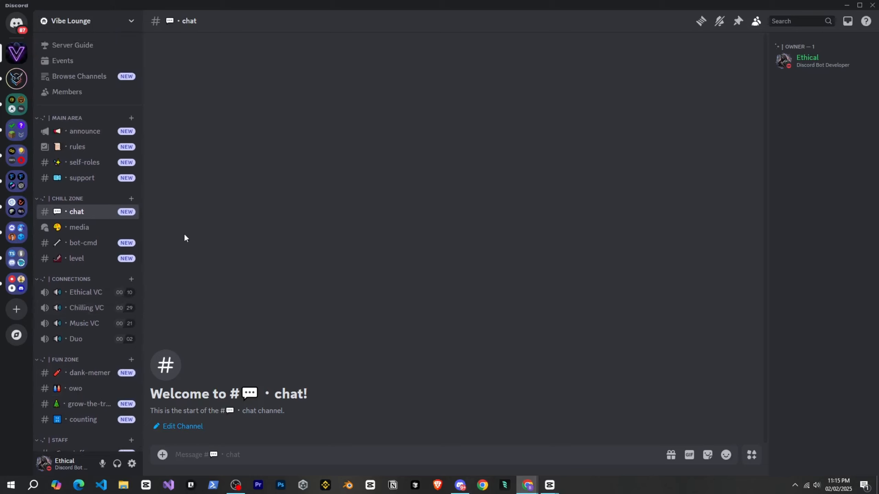
{"action": "scroll", "coordinate": [92, 247], "scroll_direction": "down", "scroll_amount": 1}
{"action": "scroll", "coordinate": [92, 247], "scroll_direction": "down", "scroll_amount": 2}
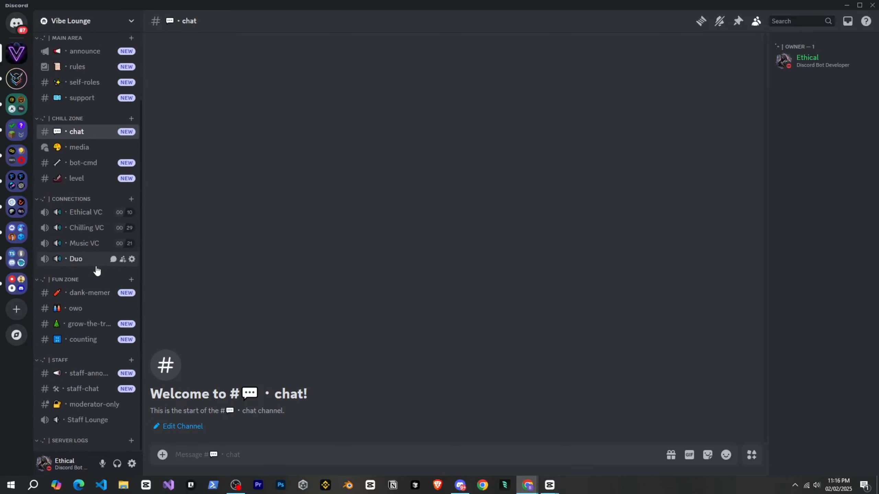
{"action": "scroll", "coordinate": [97, 274], "scroll_direction": "up", "scroll_amount": 3}
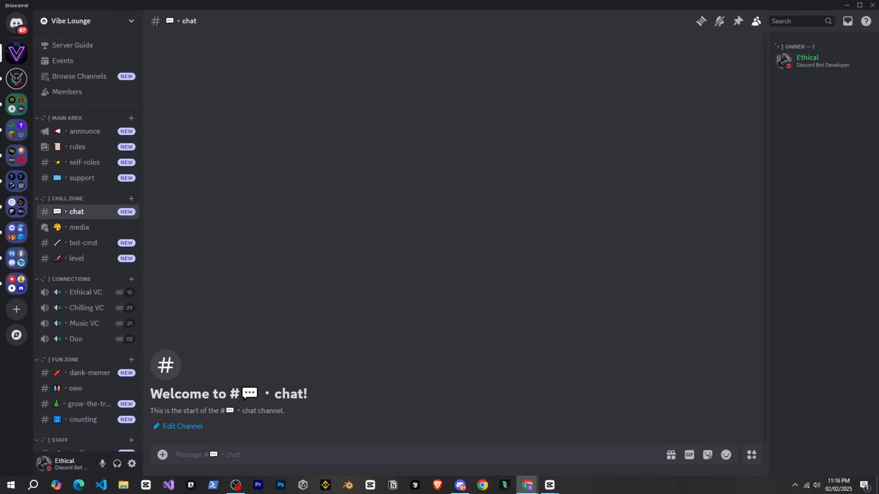
{"action": "left_click", "coordinate": [77, 147]}
{"action": "left_click", "coordinate": [85, 162]}
{"action": "left_click", "coordinate": [82, 178]}
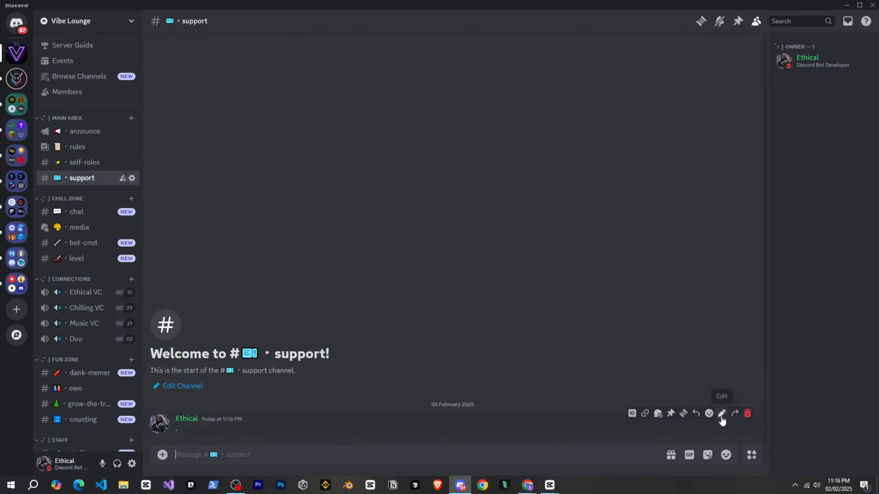
{"action": "left_click", "coordinate": [77, 212]}
{"action": "left_click", "coordinate": [77, 258]}
{"action": "scroll", "coordinate": [90, 277], "scroll_direction": "down", "scroll_amount": 3}
{"action": "left_click", "coordinate": [89, 293]}
{"action": "left_click", "coordinate": [90, 324]}
{"action": "left_click", "coordinate": [91, 339]}
{"action": "left_click", "coordinate": [97, 374]}
{"action": "left_click", "coordinate": [99, 389]}
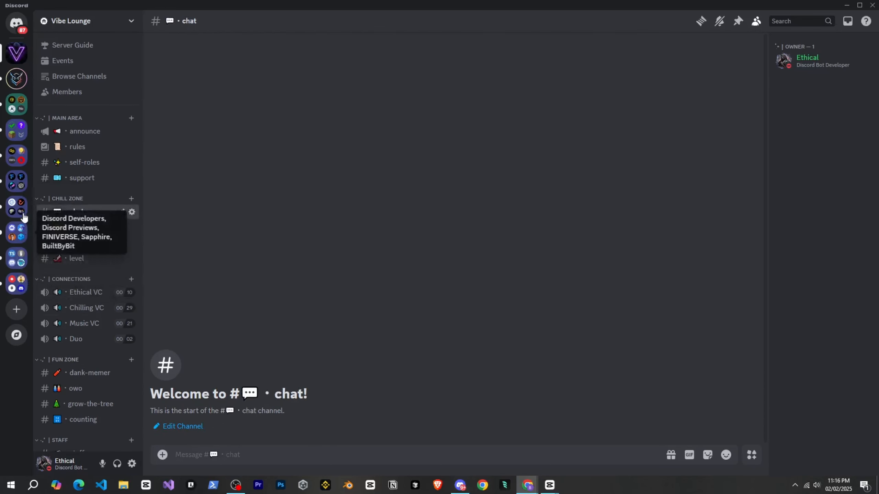
Review the full list of roles in the Vibe Lounge server settings.
{"action": "scroll", "coordinate": [68, 201], "scroll_direction": "down", "scroll_amount": 3}
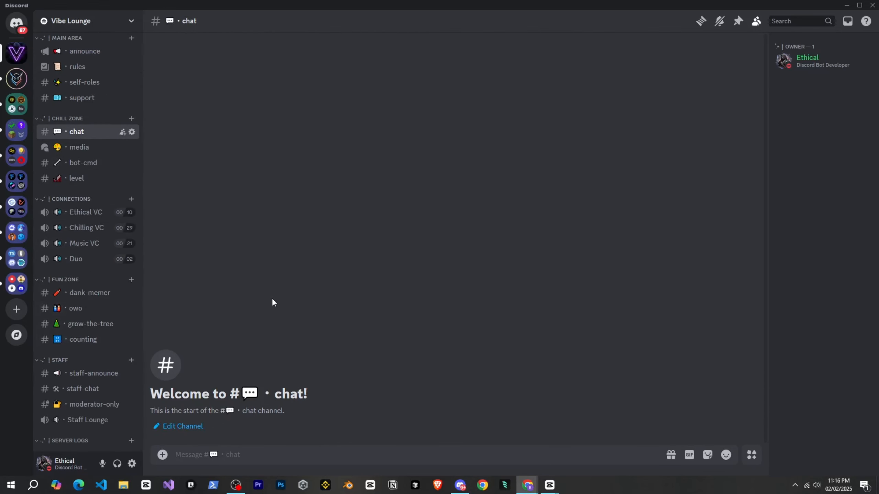
{"action": "scroll", "coordinate": [100, 323], "scroll_direction": "up", "scroll_amount": 3}
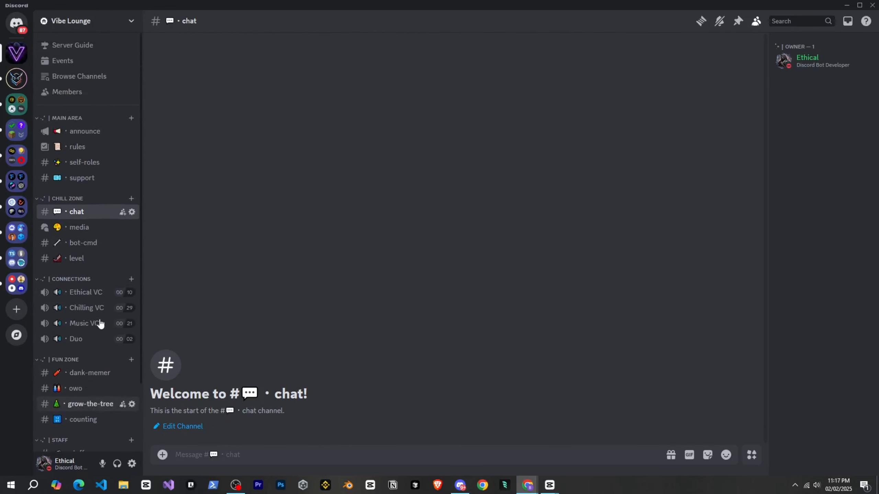
{"action": "left_click", "coordinate": [101, 21]}
{"action": "left_click", "coordinate": [92, 78]}
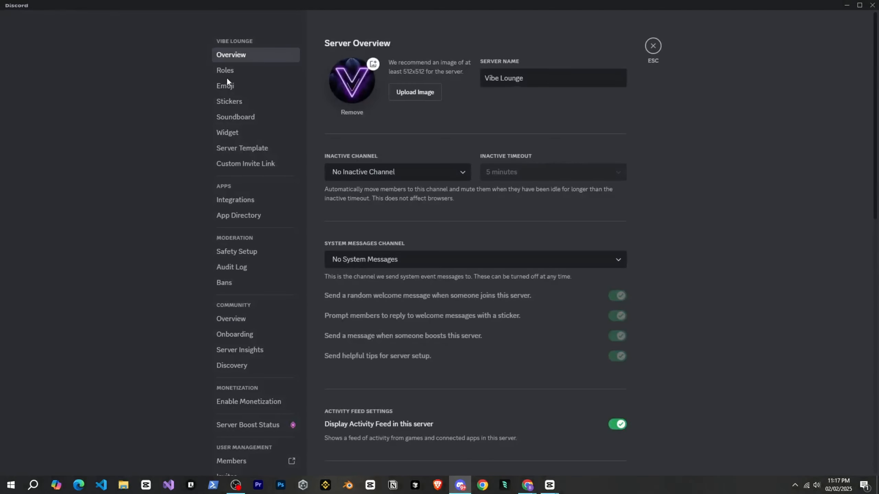
{"action": "left_click", "coordinate": [227, 71]}
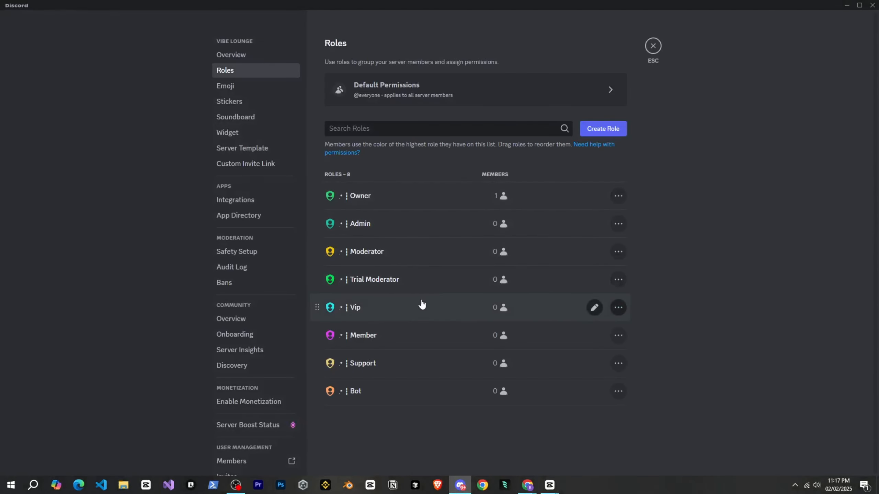
{"action": "left_click", "coordinate": [412, 279]}
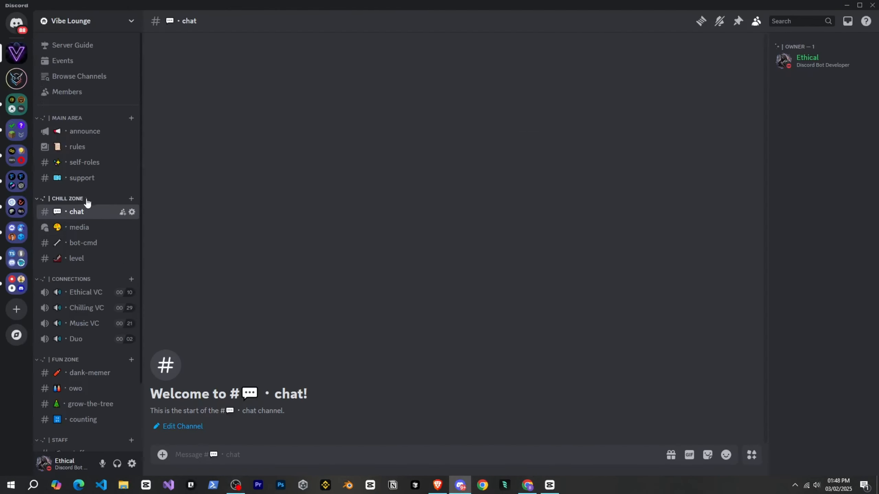
{"action": "scroll", "coordinate": [89, 220], "scroll_direction": "down", "scroll_amount": 2}
{"action": "scroll", "coordinate": [88, 214], "scroll_direction": "up", "scroll_amount": 2}
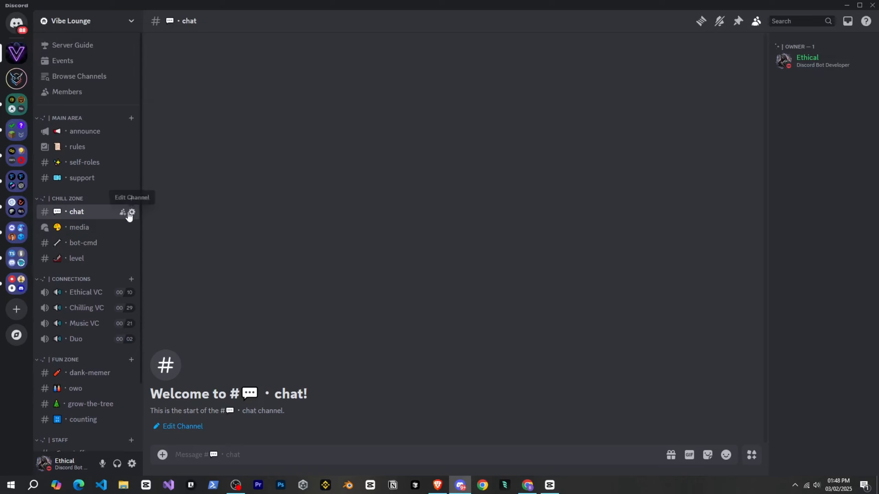
{"action": "scroll", "coordinate": [128, 223], "scroll_direction": "down", "scroll_amount": 3}
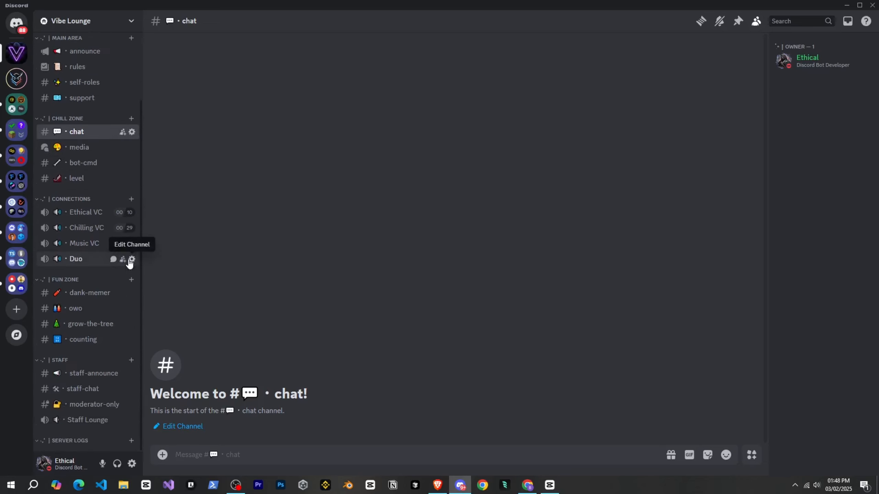
{"action": "scroll", "coordinate": [127, 242], "scroll_direction": "up", "scroll_amount": 2}
{"action": "scroll", "coordinate": [114, 213], "scroll_direction": "down", "scroll_amount": 2}
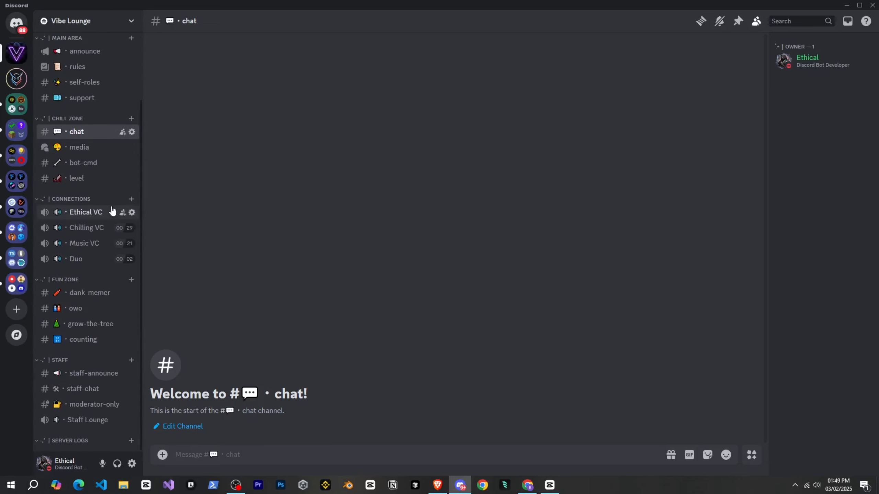
{"action": "scroll", "coordinate": [112, 211], "scroll_direction": "up", "scroll_amount": 3}
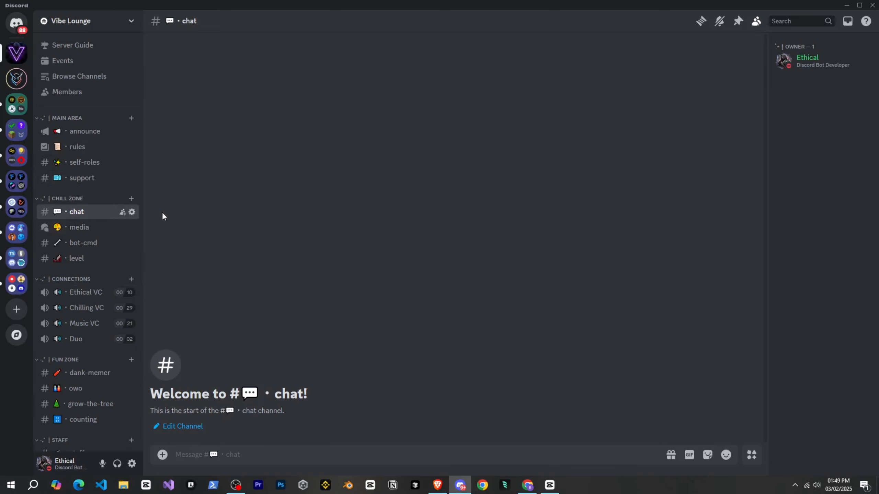
Create a Server Meta category with Main Area's decorative prefix and position it above Chill Zone so it holds the support channel.
{"action": "right_click", "coordinate": [120, 16]}
{"action": "left_click", "coordinate": [149, 200]}
{"action": "left_click_drag", "start_coordinate": [394, 212], "coordinate": [363, 213]}
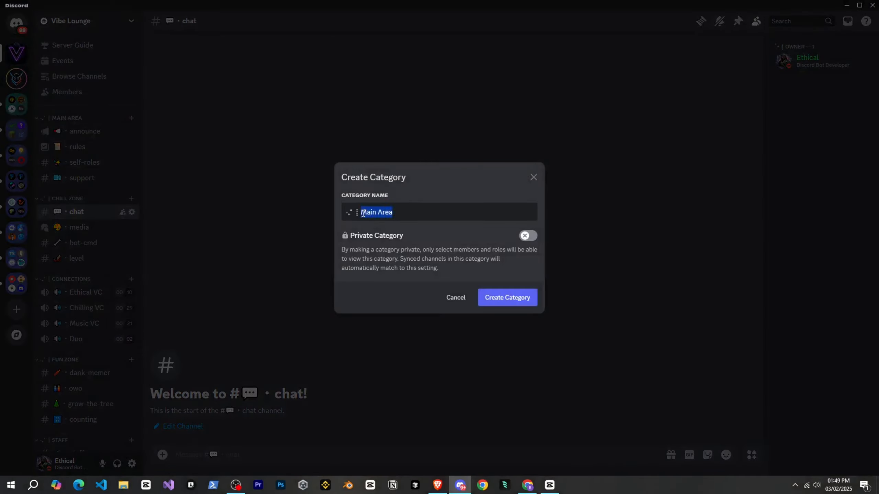
{"action": "key", "text": "Return"}
{"action": "scroll", "coordinate": [94, 346], "scroll_direction": "down", "scroll_amount": 4}
{"action": "left_click_drag", "start_coordinate": [70, 442], "coordinate": [96, 201]}
Copy the support channel's name and use it to create a text channel in Server Meta with "support" replaced by "boosterz".
{"action": "left_click", "coordinate": [132, 196]}
{"action": "key", "text": "ctrl+a"}
{"action": "key", "text": "ctrl+c"}
{"action": "left_click", "coordinate": [655, 48]}
{"action": "left_click", "coordinate": [131, 183]}
{"action": "key", "text": "ctrl+v"}
{"action": "left_click_drag", "start_coordinate": [398, 318], "coordinate": [373, 315]}
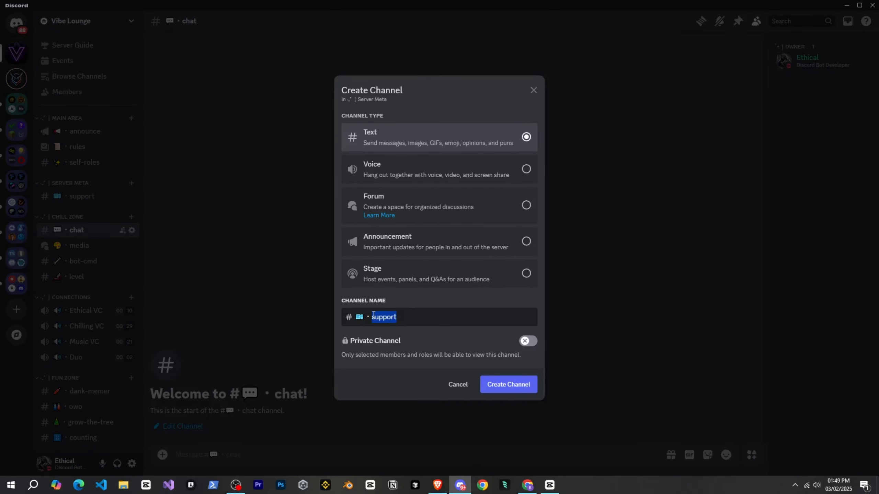
{"action": "key", "text": "Return"}
Replace the ticket emoji in the boosterz channel's name with a diamond emoji and save the change.
{"action": "left_click", "coordinate": [131, 211]}
{"action": "left_click_drag", "start_coordinate": [339, 78], "coordinate": [328, 78]}
{"action": "key", "text": "super+period"}
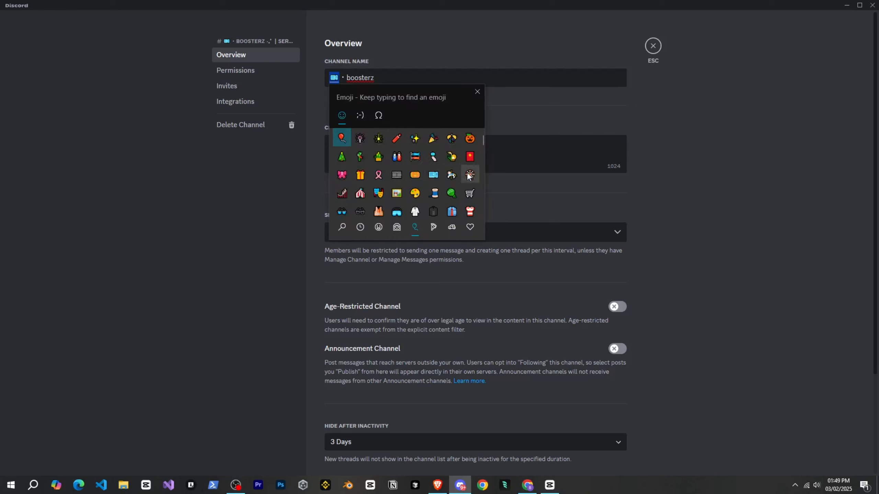
{"action": "scroll", "coordinate": [456, 176], "scroll_direction": "down", "scroll_amount": 5}
{"action": "type", "text": "diam"}
{"action": "left_click", "coordinate": [344, 143]}
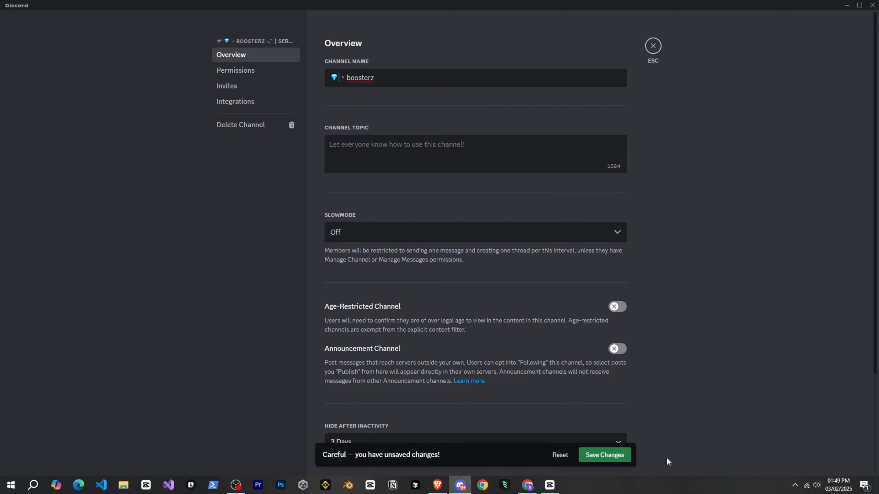
{"action": "left_click", "coordinate": [610, 456]}
{"action": "left_click", "coordinate": [654, 47]}
Create a text channel named giveaways in Server Meta, prefixed with a gift emoji and "・".
{"action": "left_click", "coordinate": [132, 183]}
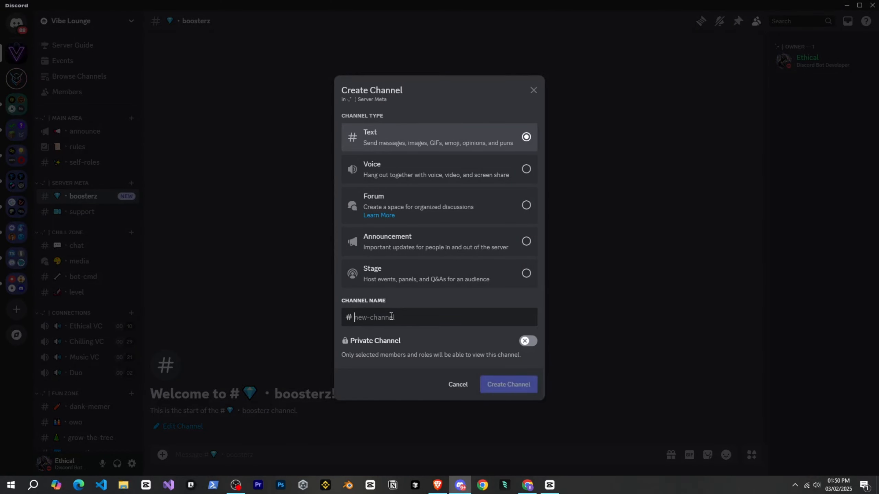
{"action": "double_click", "coordinate": [385, 317]}
{"action": "type", "text": "giveaways"}
{"action": "left_click_drag", "start_coordinate": [364, 318], "coordinate": [356, 318]}
{"action": "key", "text": "super+period"}
{"action": "key", "text": "BackSpace"}
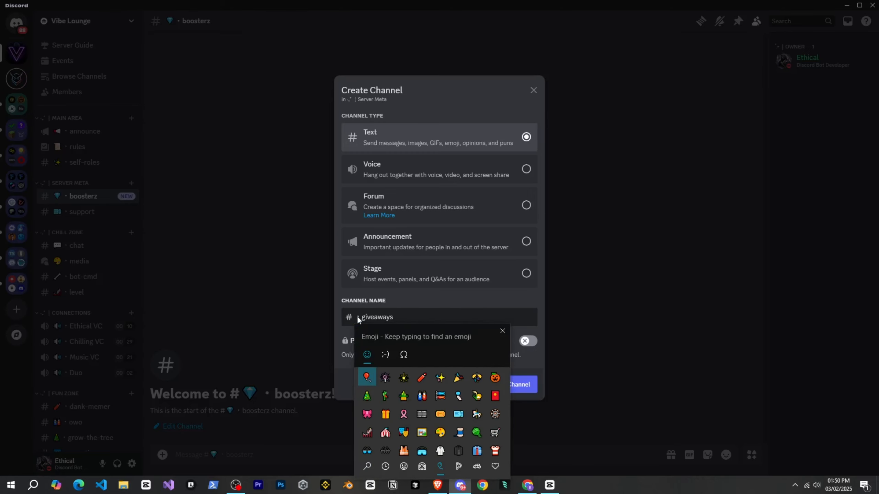
{"action": "left_click", "coordinate": [385, 413]}
{"action": "key", "text": "Escape"}
{"action": "key", "text": "Return"}
Create a welcome text channel in Main Area with a pushpin emoji prefix and place it between announce and rules.
{"action": "left_click", "coordinate": [132, 118]}
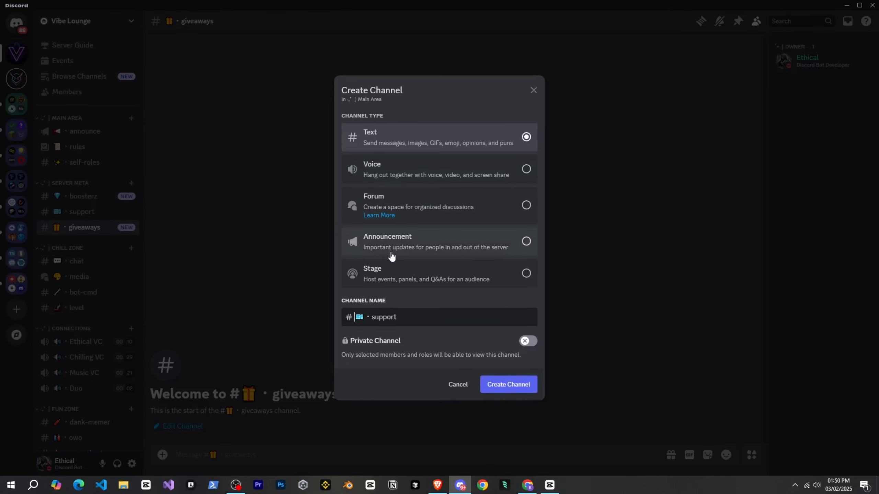
{"action": "key", "text": "shift+Right"}
{"action": "key", "text": "super+period"}
{"action": "scroll", "coordinate": [467, 403], "scroll_direction": "down", "scroll_amount": 5}
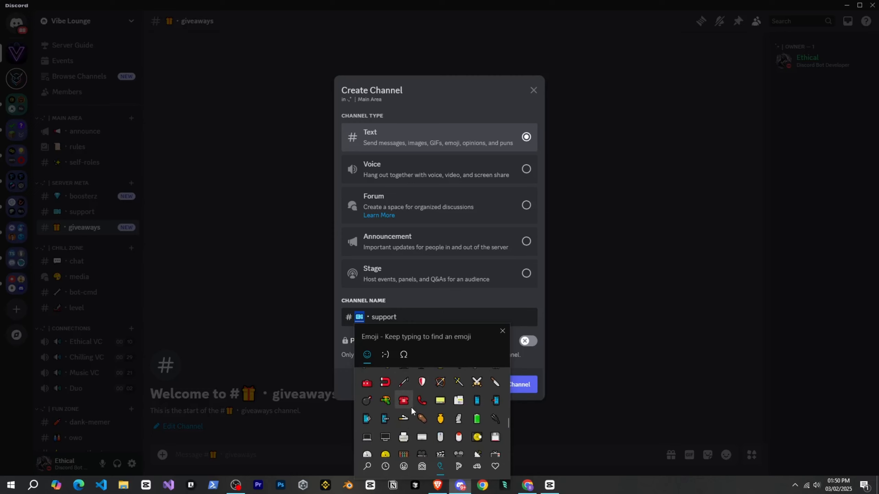
{"action": "scroll", "coordinate": [411, 407], "scroll_direction": "down", "scroll_amount": 5}
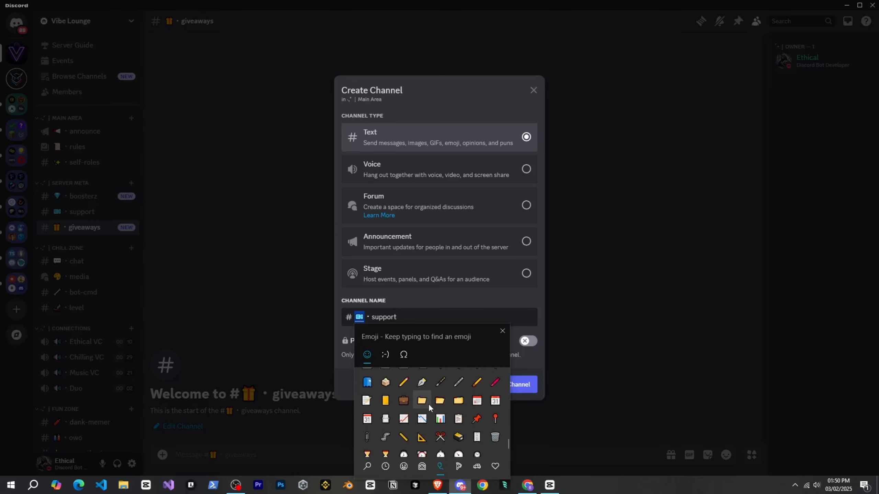
{"action": "left_click", "coordinate": [477, 419]}
{"action": "key", "text": "Return"}
{"action": "left_click_drag", "start_coordinate": [84, 178], "coordinate": [107, 149]}
Clear the unread badges of the boosterz, giveaways and welcome channels, posting and deleting a "." message in welcome.
{"action": "left_click", "coordinate": [98, 215]}
{"action": "left_click", "coordinate": [747, 417], "text": "shift"}
{"action": "left_click", "coordinate": [59, 245]}
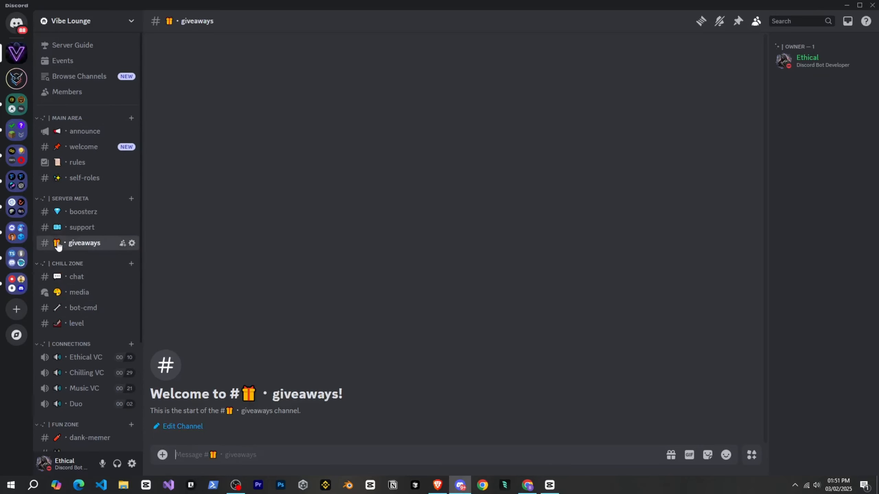
{"action": "left_click", "coordinate": [73, 149]}
{"action": "type", "text": "."}
{"action": "key", "text": "Return"}
{"action": "left_click", "coordinate": [747, 416], "text": "shift"}
In the announce channel's permissions, deny Send Messages, allow viewing the channel and reading message history, and save.
{"action": "left_click", "coordinate": [131, 132]}
{"action": "left_click", "coordinate": [235, 70]}
{"action": "left_click", "coordinate": [612, 231]}
{"action": "scroll", "coordinate": [612, 208], "scroll_direction": "down", "scroll_amount": 8}
{"action": "left_click", "coordinate": [583, 165]}
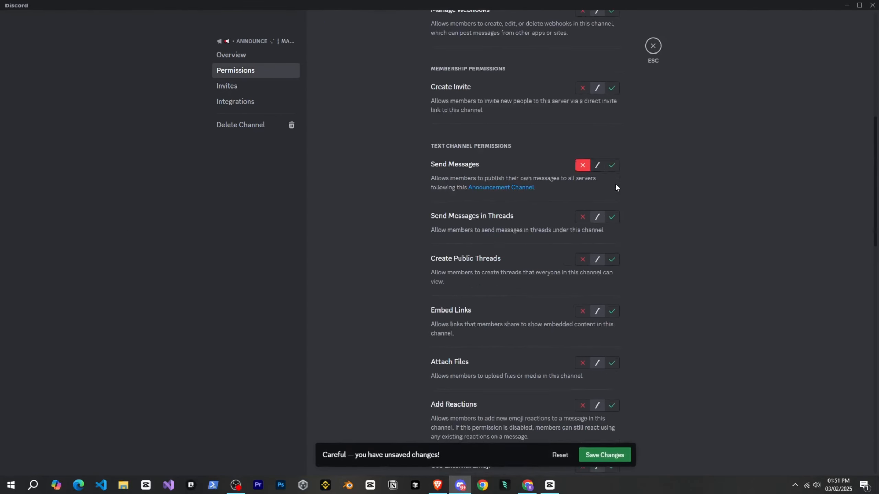
{"action": "scroll", "coordinate": [615, 183], "scroll_direction": "down", "scroll_amount": 12}
{"action": "left_click", "coordinate": [612, 208]}
{"action": "scroll", "coordinate": [612, 208], "scroll_direction": "down", "scroll_amount": 5}
{"action": "left_click", "coordinate": [605, 457]}
{"action": "left_click", "coordinate": [653, 48]}
In the Main Area category's permissions, allow viewing channels and Read Message History, and save.
{"action": "left_click", "coordinate": [91, 178]}
{"action": "left_click", "coordinate": [91, 119]}
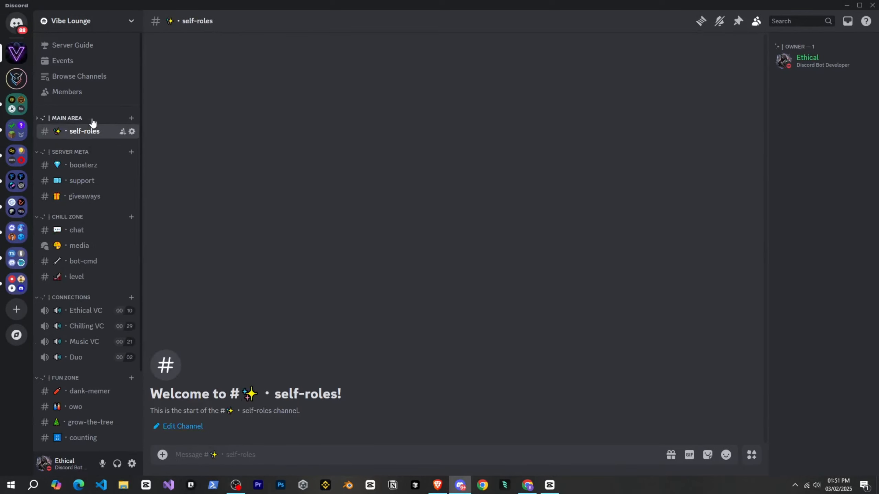
{"action": "right_click", "coordinate": [74, 118]}
{"action": "left_click", "coordinate": [103, 212]}
{"action": "left_click", "coordinate": [239, 71]}
{"action": "scroll", "coordinate": [603, 121], "scroll_direction": "down", "scroll_amount": 3}
{"action": "left_click", "coordinate": [613, 90]}
{"action": "scroll", "coordinate": [584, 243], "scroll_direction": "down", "scroll_amount": 16}
{"action": "scroll", "coordinate": [584, 263], "scroll_direction": "down", "scroll_amount": 4}
{"action": "left_click", "coordinate": [612, 212]}
{"action": "left_click", "coordinate": [605, 455]}
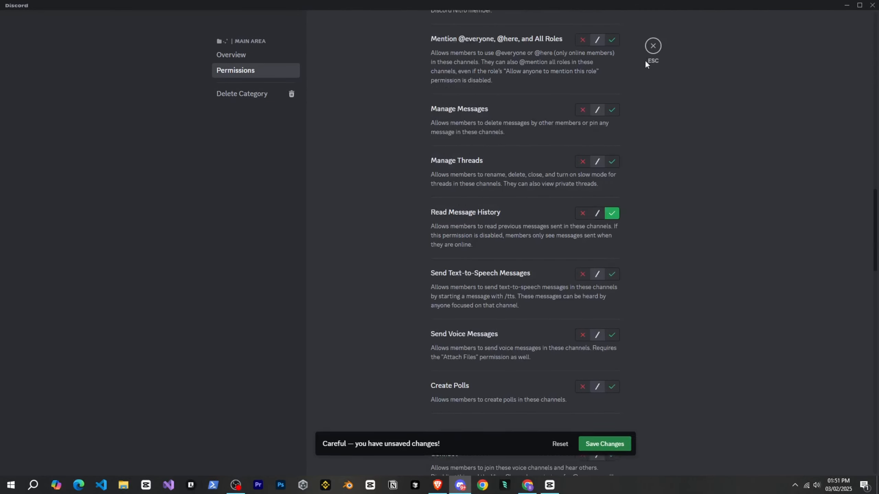
{"action": "left_click", "coordinate": [653, 46]}
Expand Main Area and check the welcome channel's permissions.
{"action": "left_click", "coordinate": [74, 118]}
{"action": "left_click", "coordinate": [132, 148]}
{"action": "left_click", "coordinate": [236, 71]}
{"action": "scroll", "coordinate": [535, 177], "scroll_direction": "down", "scroll_amount": 5}
{"action": "left_click", "coordinate": [653, 46]}
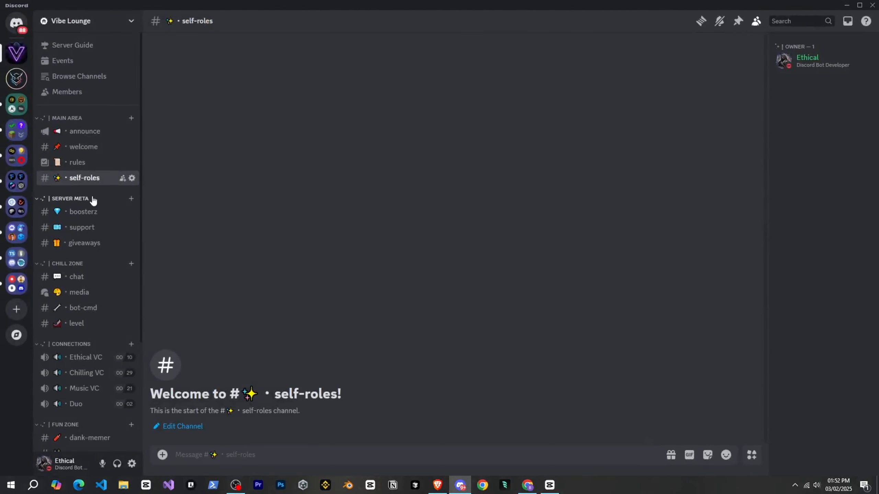
In the Server Meta category's permissions, allow View Channels and Read Message History, and save.
{"action": "right_click", "coordinate": [92, 200]}
{"action": "left_click", "coordinate": [121, 293]}
{"action": "left_click", "coordinate": [238, 70]}
{"action": "left_click", "coordinate": [612, 202]}
{"action": "scroll", "coordinate": [577, 275], "scroll_direction": "down", "scroll_amount": 20}
{"action": "left_click", "coordinate": [612, 259]}
{"action": "left_click", "coordinate": [605, 455]}
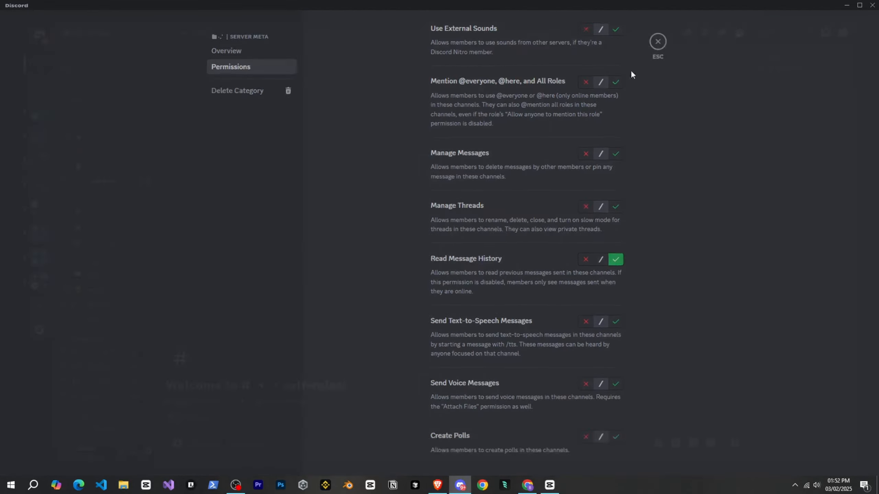
{"action": "left_click", "coordinate": [653, 46]}
Check the boosterz channel's permissions against those set on the Server Meta category.
{"action": "left_click", "coordinate": [87, 182]}
{"action": "left_click", "coordinate": [87, 166]}
{"action": "left_click", "coordinate": [132, 166]}
{"action": "left_click", "coordinate": [238, 71]}
{"action": "scroll", "coordinate": [536, 194], "scroll_direction": "down", "scroll_amount": 7}
{"action": "left_click", "coordinate": [654, 47]}
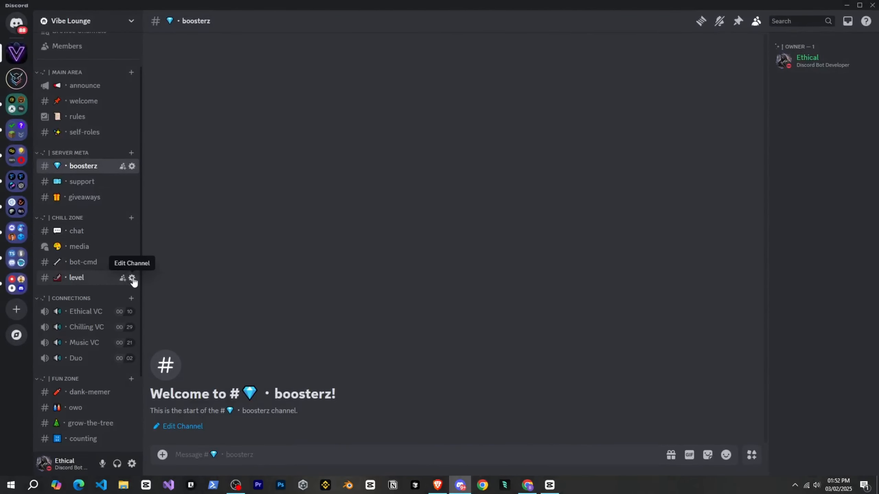
In the level channel's permissions, allow viewing the channel, deny Send Messages, and save.
{"action": "left_click", "coordinate": [132, 280]}
{"action": "left_click", "coordinate": [239, 71]}
{"action": "left_click", "coordinate": [612, 224]}
{"action": "scroll", "coordinate": [595, 263], "scroll_direction": "down", "scroll_amount": 5}
{"action": "left_click", "coordinate": [583, 296]}
Make the Staff category private and give the Moderator and Trial Moderator roles access to it.
{"action": "scroll", "coordinate": [581, 294], "scroll_direction": "down", "scroll_amount": 14}
{"action": "left_click", "coordinate": [605, 455]}
{"action": "left_click", "coordinate": [653, 47]}
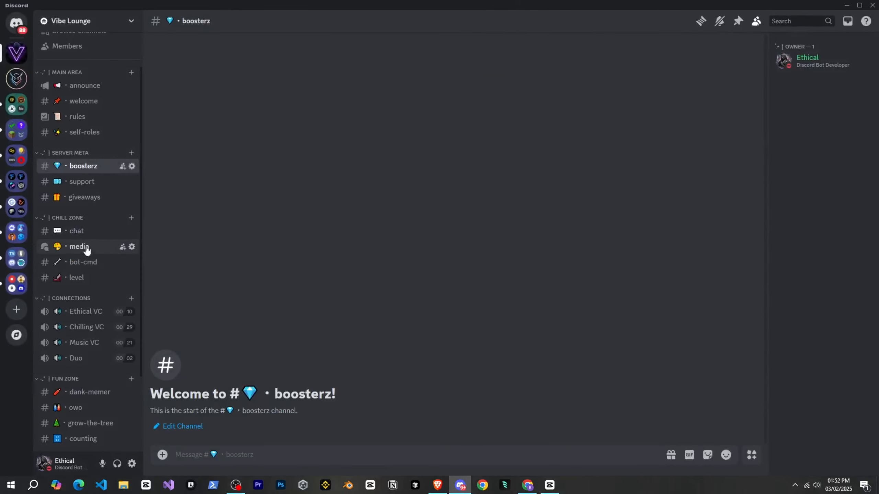
{"action": "scroll", "coordinate": [93, 246], "scroll_direction": "down", "scroll_amount": 3}
{"action": "right_click", "coordinate": [88, 360]}
{"action": "left_click", "coordinate": [118, 429]}
{"action": "left_click", "coordinate": [239, 71]}
{"action": "left_click", "coordinate": [610, 86]}
Review the Trial Moderator's advanced permissions in the Staff category and save the category changes.
{"action": "scroll", "coordinate": [554, 337], "scroll_direction": "down", "scroll_amount": 10}
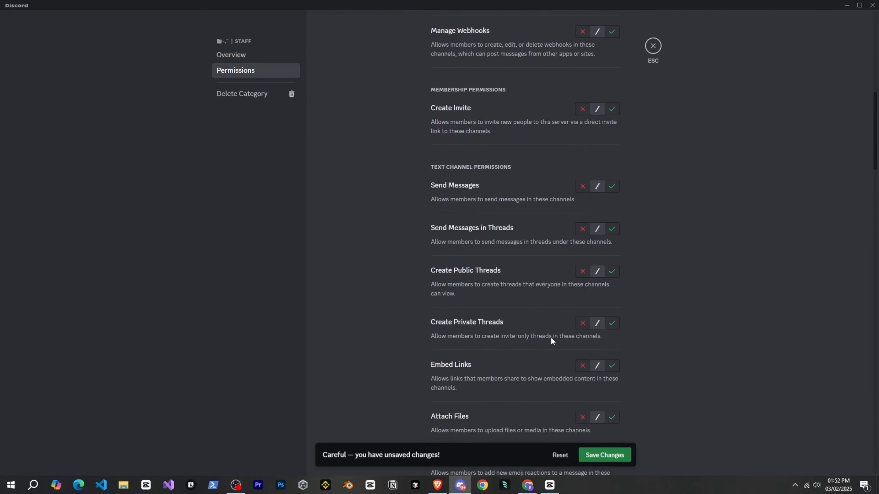
{"action": "scroll", "coordinate": [569, 208], "scroll_direction": "up", "scroll_amount": 10}
{"action": "left_click", "coordinate": [581, 132]}
{"action": "left_click", "coordinate": [351, 249]}
{"action": "left_click", "coordinate": [351, 267]}
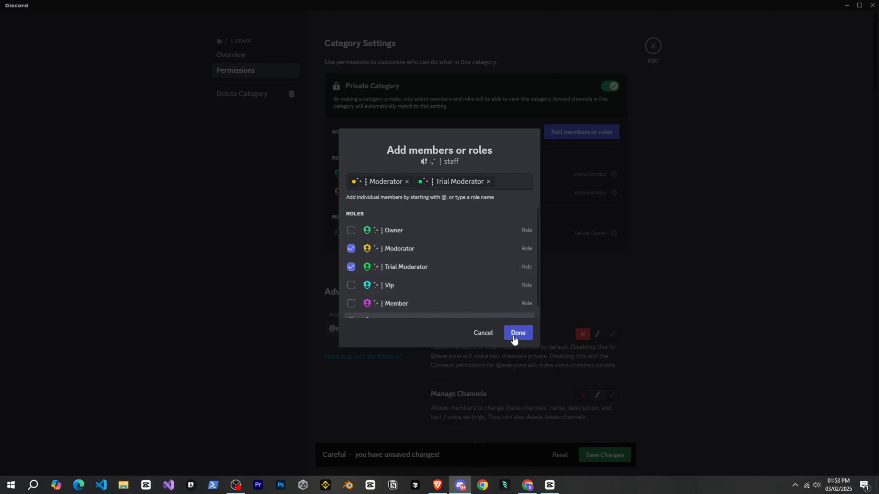
{"action": "left_click", "coordinate": [518, 332]}
{"action": "scroll", "coordinate": [368, 287], "scroll_direction": "down", "scroll_amount": 3}
{"action": "scroll", "coordinate": [569, 205], "scroll_direction": "down", "scroll_amount": 12}
{"action": "scroll", "coordinate": [585, 206], "scroll_direction": "down", "scroll_amount": 10}
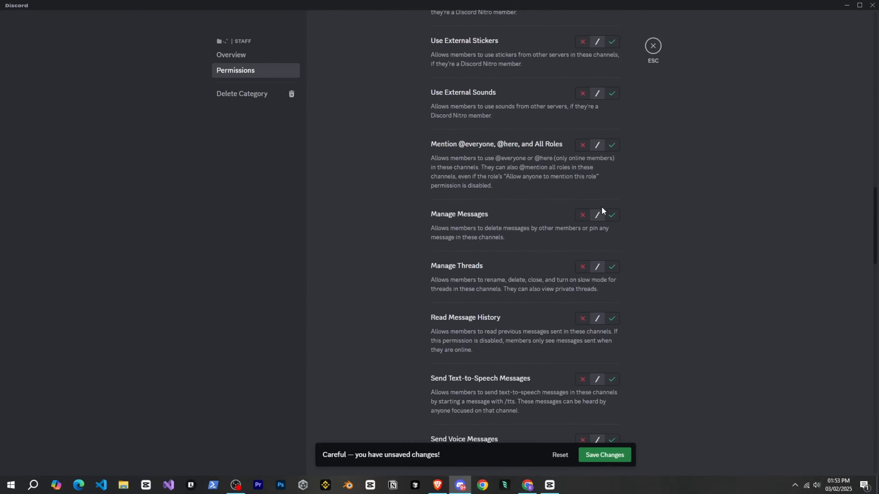
{"action": "scroll", "coordinate": [597, 225], "scroll_direction": "up", "scroll_amount": 20}
{"action": "scroll", "coordinate": [604, 230], "scroll_direction": "down", "scroll_amount": 18}
{"action": "scroll", "coordinate": [614, 221], "scroll_direction": "up", "scroll_amount": 8}
{"action": "scroll", "coordinate": [614, 228], "scroll_direction": "up", "scroll_amount": 15}
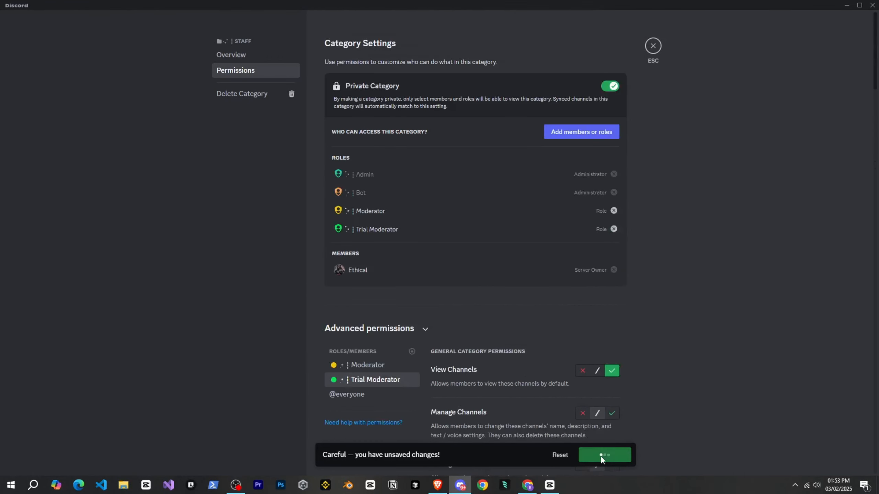
Save the Staff category's permission changes and open the moderator-only channel.
{"action": "left_click", "coordinate": [604, 455]}
{"action": "left_click", "coordinate": [653, 45]}
{"action": "left_click", "coordinate": [91, 404]}
{"action": "left_click", "coordinate": [132, 422]}
{"action": "scroll", "coordinate": [99, 414], "scroll_direction": "up", "scroll_amount": 4}
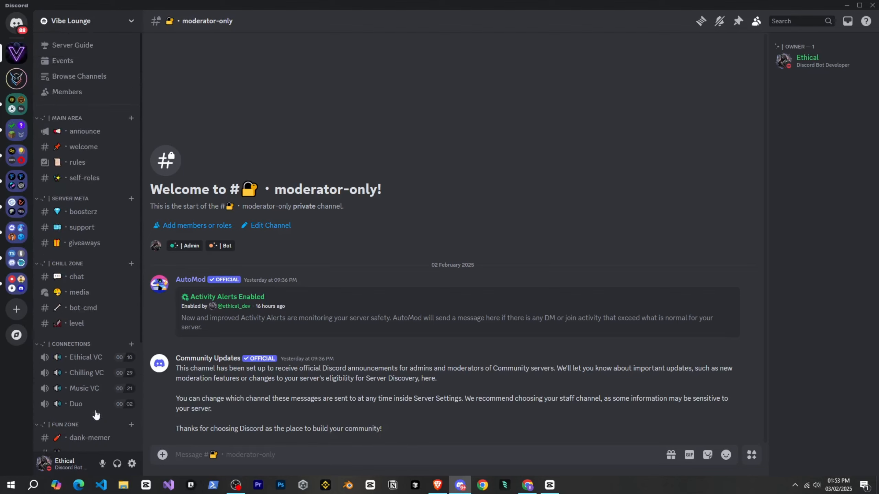
Look over the server's channel list from the chat channel and the Discord bot listings on top.gg.
{"action": "scroll", "coordinate": [93, 399], "scroll_direction": "down", "scroll_amount": 2}
{"action": "left_click", "coordinate": [85, 189]}
{"action": "scroll", "coordinate": [83, 250], "scroll_direction": "up", "scroll_amount": 1}
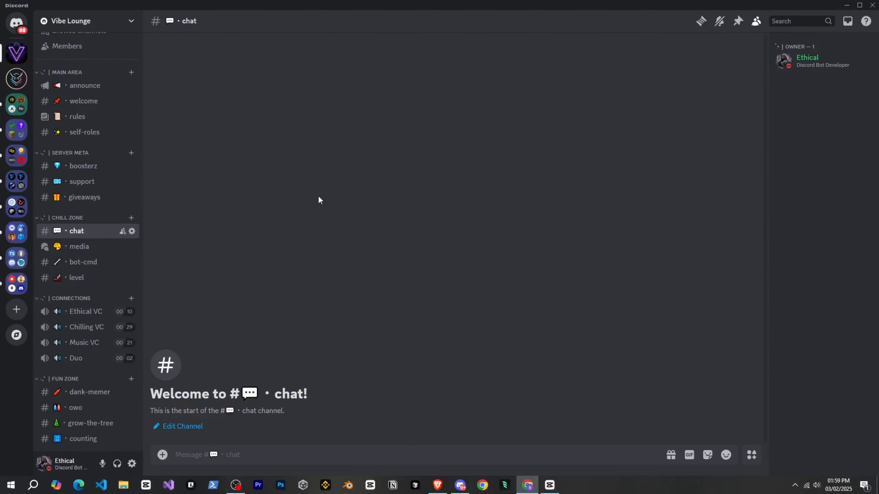
{"action": "scroll", "coordinate": [110, 272], "scroll_direction": "down", "scroll_amount": 3}
{"action": "scroll", "coordinate": [118, 277], "scroll_direction": "up", "scroll_amount": 4}
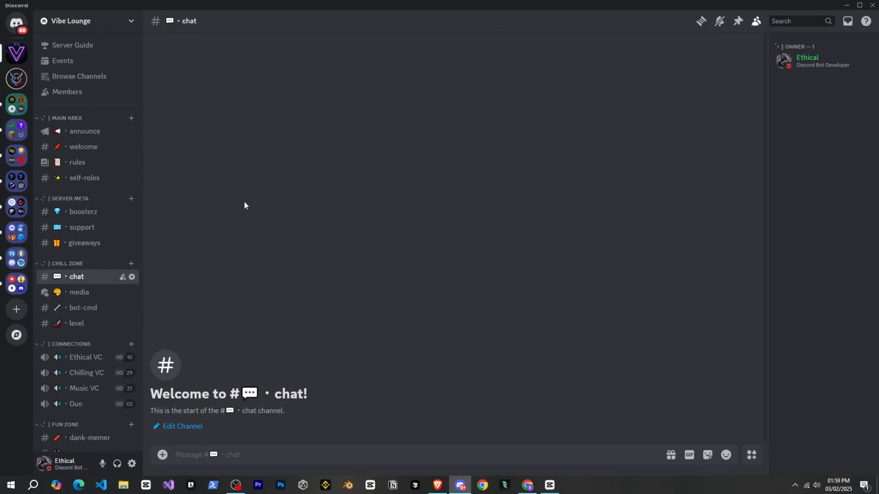
{"action": "scroll", "coordinate": [103, 241], "scroll_direction": "down", "scroll_amount": 3}
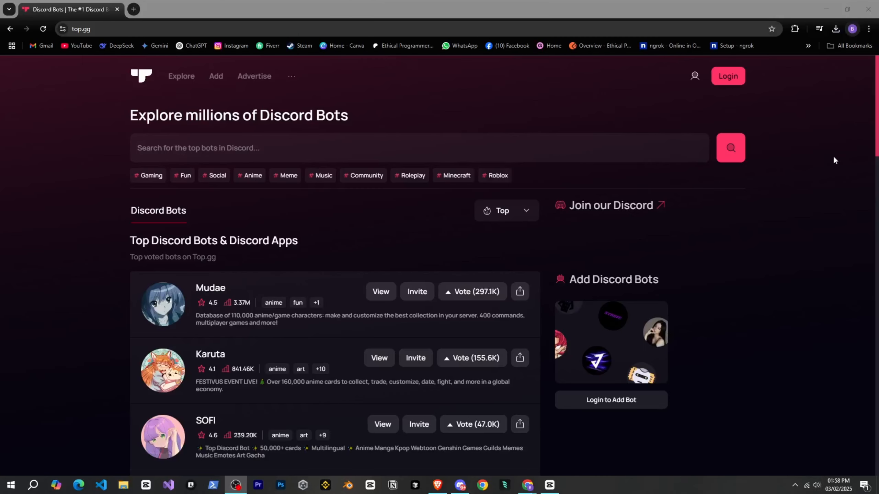
{"action": "middle_click", "coordinate": [836, 178]}
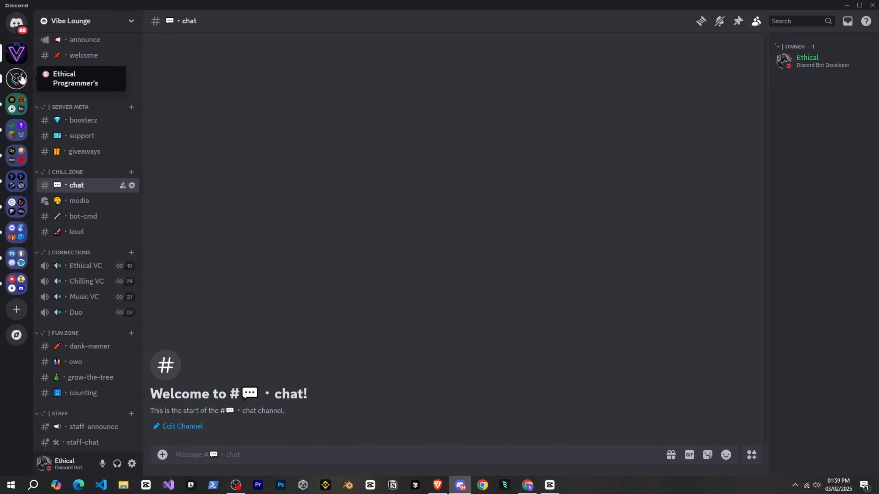
{"action": "left_click", "coordinate": [20, 77]}
{"action": "scroll", "coordinate": [74, 247], "scroll_direction": "down", "scroll_amount": 4}
{"action": "left_click", "coordinate": [79, 212]}
{"action": "left_click", "coordinate": [186, 405]}
{"action": "scroll", "coordinate": [836, 251], "scroll_direction": "down", "scroll_amount": 10}
{"action": "left_click", "coordinate": [77, 228]}
{"action": "left_click", "coordinate": [183, 399]}
{"action": "left_click", "coordinate": [235, 289]}
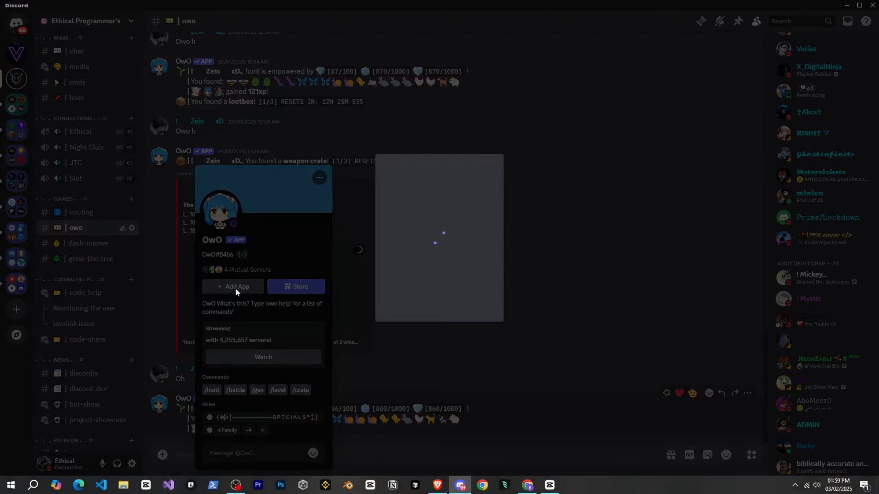
Choose Vibe Lounge as the server for OwO and authorize the bot.
{"action": "left_click", "coordinate": [440, 294]}
{"action": "left_click", "coordinate": [430, 298]}
{"action": "scroll", "coordinate": [424, 349], "scroll_direction": "down", "scroll_amount": 3}
{"action": "left_click", "coordinate": [416, 350]}
{"action": "left_click", "coordinate": [523, 370]}
{"action": "left_click", "coordinate": [541, 442]}
{"action": "left_click", "coordinate": [386, 281]}
Add the Dank Memer bot to Vibe Lounge from its profile in the dank-memer channel and authorize it.
{"action": "left_click", "coordinate": [88, 243]}
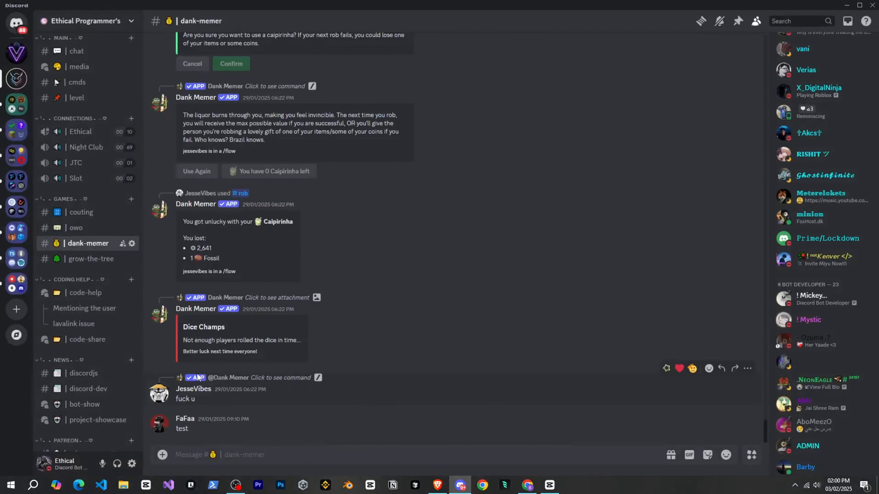
{"action": "left_click", "coordinate": [159, 313]}
{"action": "left_click", "coordinate": [222, 310]}
{"action": "left_click", "coordinate": [439, 301]}
{"action": "left_click", "coordinate": [417, 341]}
{"action": "left_click", "coordinate": [537, 394]}
{"action": "left_click", "coordinate": [544, 443]}
{"action": "left_click", "coordinate": [385, 281]}
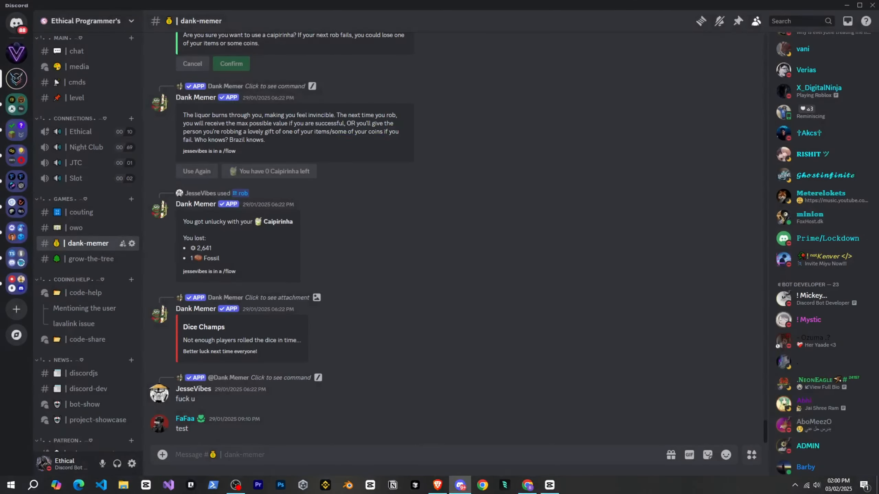
Add the Grow a Tree bot to Vibe Lounge from its profile in the grow-the-tree channel and authorize it.
{"action": "left_click", "coordinate": [90, 258]}
{"action": "left_click", "coordinate": [159, 180]}
{"action": "left_click", "coordinate": [222, 277]}
{"action": "left_click", "coordinate": [437, 287]}
{"action": "left_click", "coordinate": [417, 340]}
{"action": "left_click", "coordinate": [536, 393]}
{"action": "left_click", "coordinate": [544, 443]}
{"action": "left_click", "coordinate": [385, 281]}
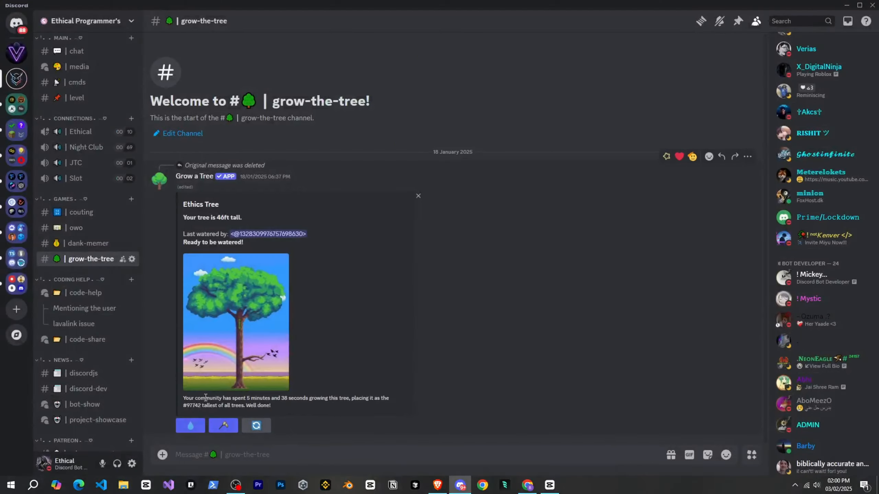
{"action": "type", "text": "@counting"}
{"action": "key", "text": "Return"}
{"action": "key", "text": "Return"}
{"action": "left_click", "coordinate": [195, 430]}
{"action": "left_click", "coordinate": [258, 276]}
{"action": "left_click", "coordinate": [433, 296]}
{"action": "left_click", "coordinate": [417, 349]}
{"action": "left_click", "coordinate": [527, 369]}
{"action": "left_click", "coordinate": [540, 426]}
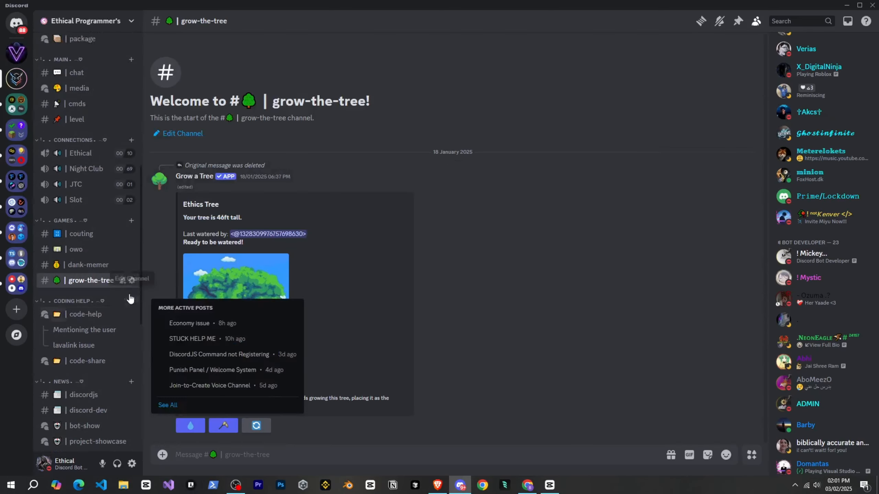
Return to the Vibe Lounge server and assign the Bot role to the OwO and counting bots.
{"action": "left_click", "coordinate": [16, 53]}
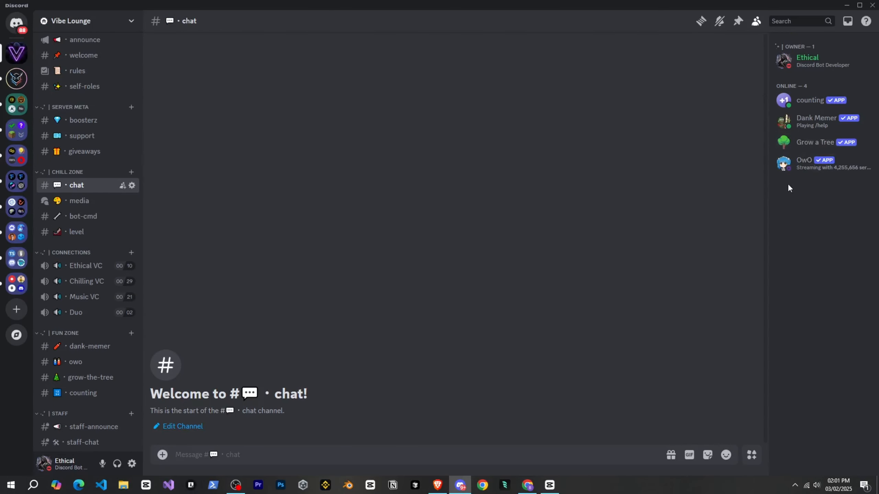
{"action": "right_click", "coordinate": [802, 170]}
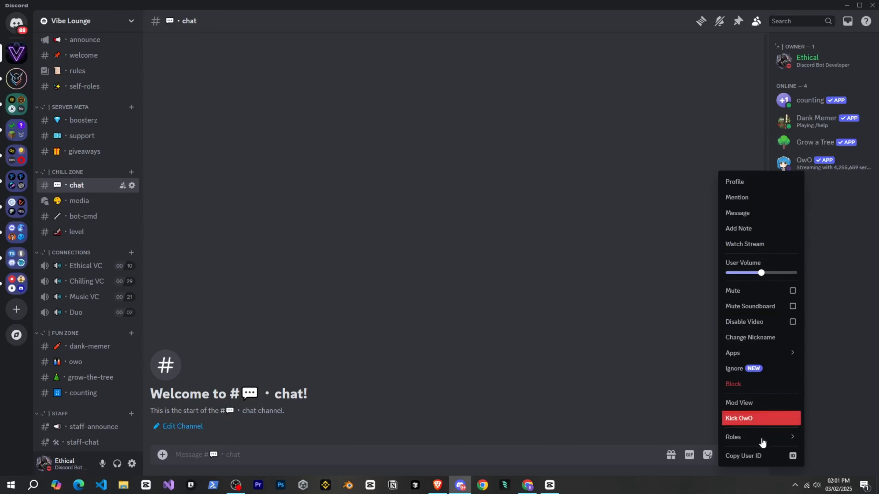
{"action": "mouse_move", "coordinate": [761, 437]}
{"action": "left_click", "coordinate": [685, 444]}
{"action": "left_click", "coordinate": [663, 230]}
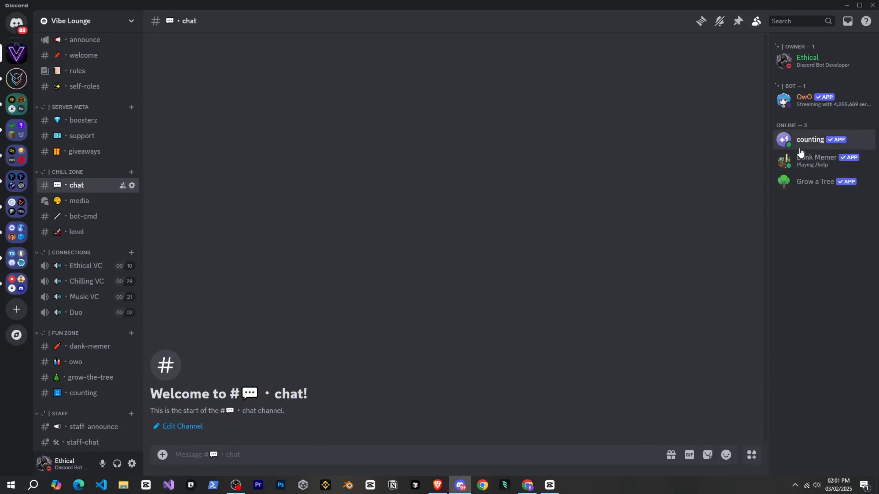
{"action": "right_click", "coordinate": [798, 148]}
{"action": "mouse_move", "coordinate": [762, 414]}
{"action": "left_click", "coordinate": [678, 444]}
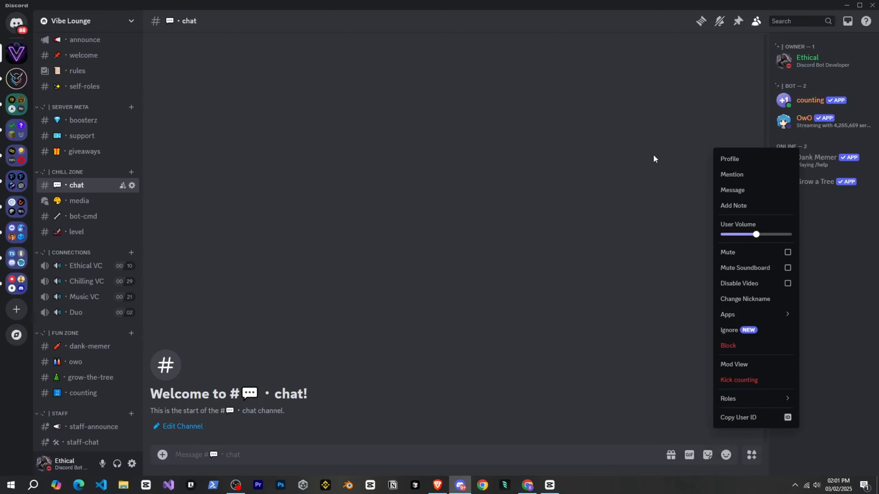
Assign the Bot role to the Dank Memer and Grow a Tree bots.
{"action": "right_click", "coordinate": [821, 157]}
{"action": "left_click", "coordinate": [680, 444]}
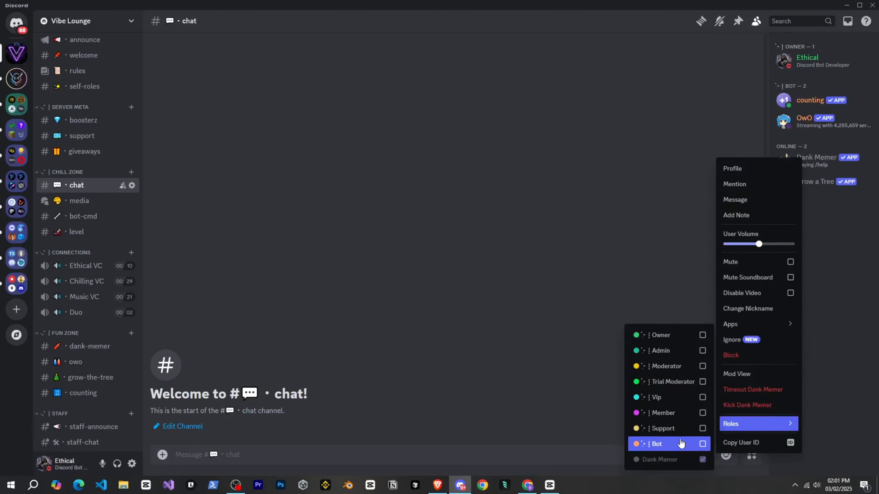
{"action": "left_click", "coordinate": [815, 200]}
{"action": "right_click", "coordinate": [833, 181]}
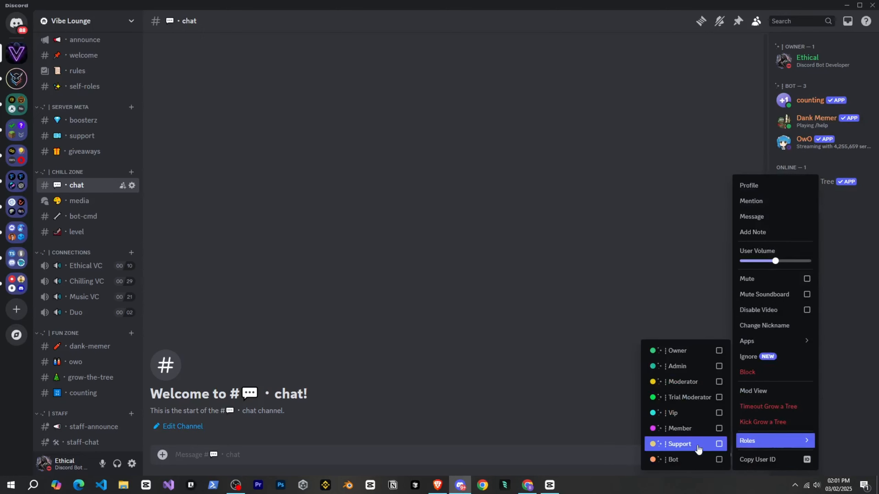
{"action": "left_click", "coordinate": [838, 362]}
Run Dank Memer's /help start command in the dank-memer channel.
{"action": "scroll", "coordinate": [83, 305], "scroll_direction": "down", "scroll_amount": 2}
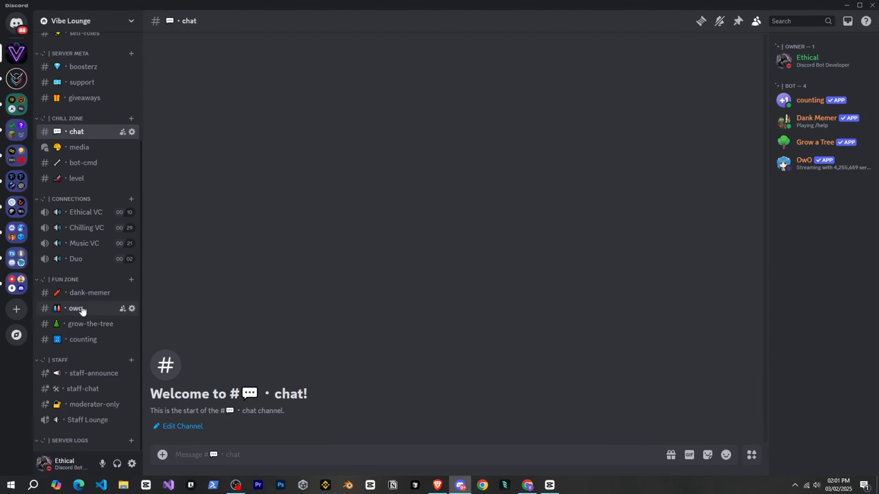
{"action": "left_click", "coordinate": [83, 295]}
{"action": "type", "text": "/help"}
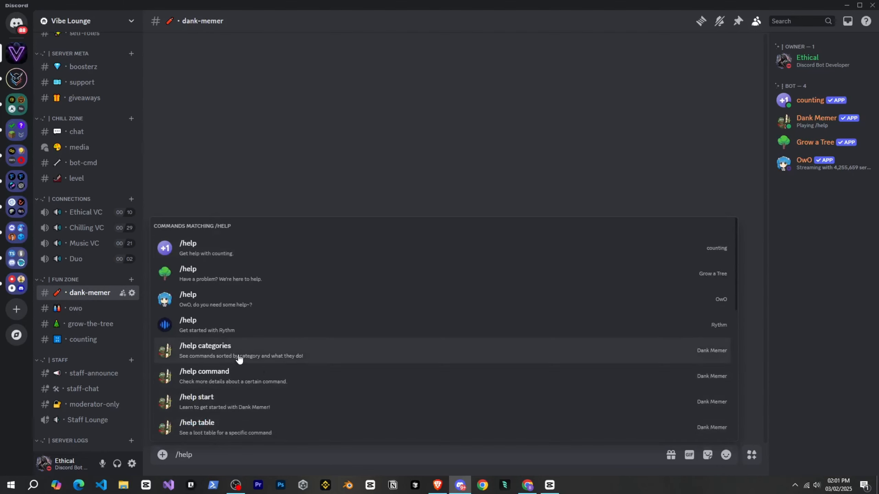
{"action": "left_click", "coordinate": [231, 402]}
{"action": "key", "text": "Return"}
Send "owo help" in the owo channel to list the OwO bot's commands.
{"action": "left_click", "coordinate": [76, 308]}
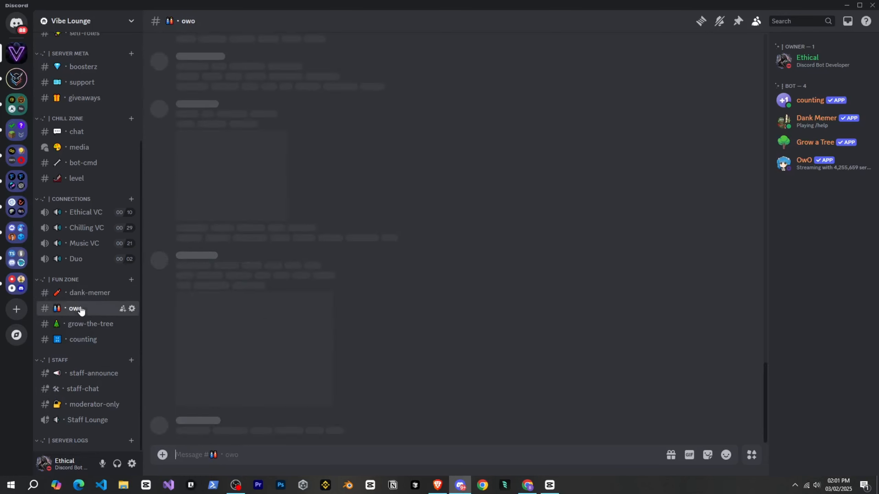
{"action": "type", "text": "owo help"}
{"action": "key", "text": "Return"}
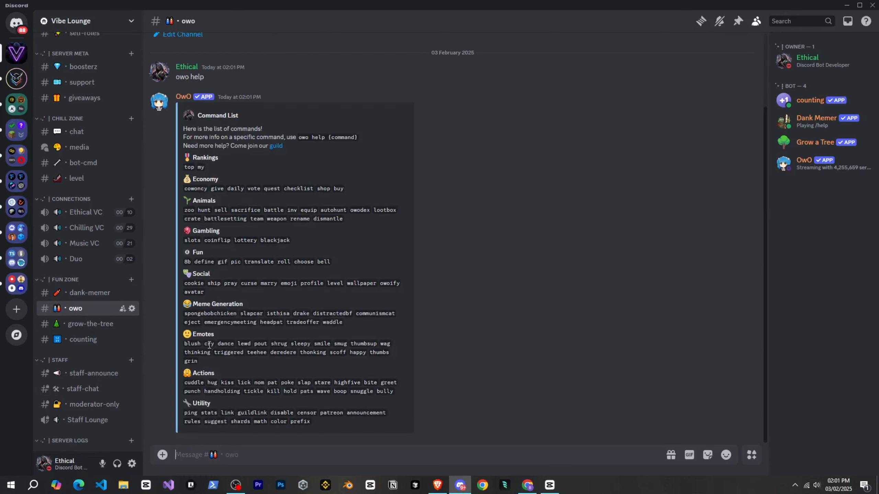
Run Grow a Tree's /tree command in the grow-the-tree channel and name the community's tree Vibe Tree.
{"action": "left_click", "coordinate": [98, 326]}
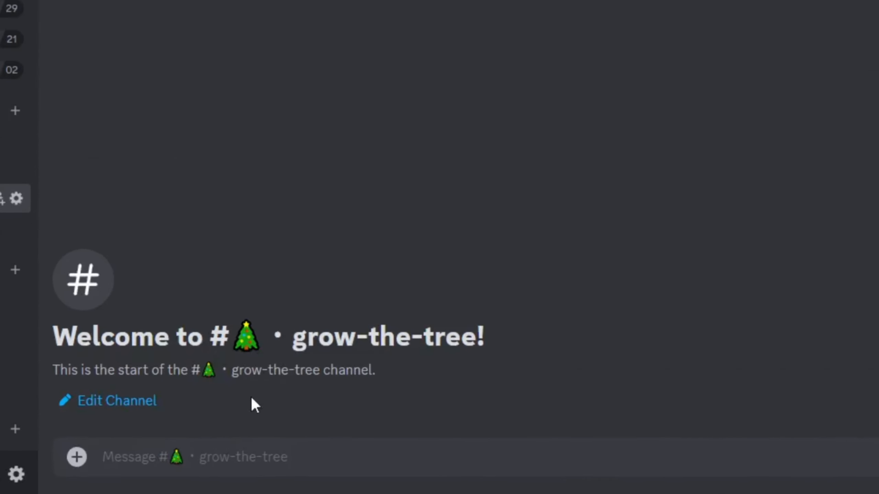
{"action": "type", "text": "/"}
{"action": "left_click", "coordinate": [73, 189]}
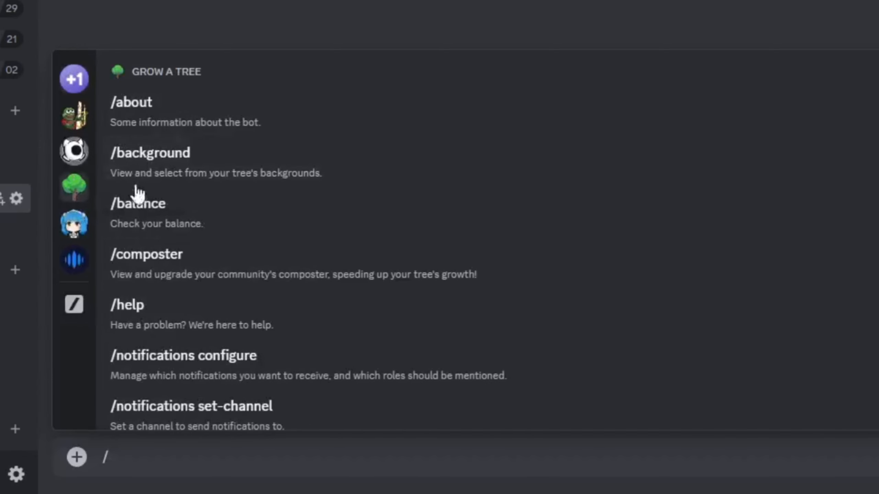
{"action": "scroll", "coordinate": [195, 424], "scroll_direction": "down", "scroll_amount": 10}
{"action": "left_click", "coordinate": [197, 413]}
{"action": "key", "text": "Return"}
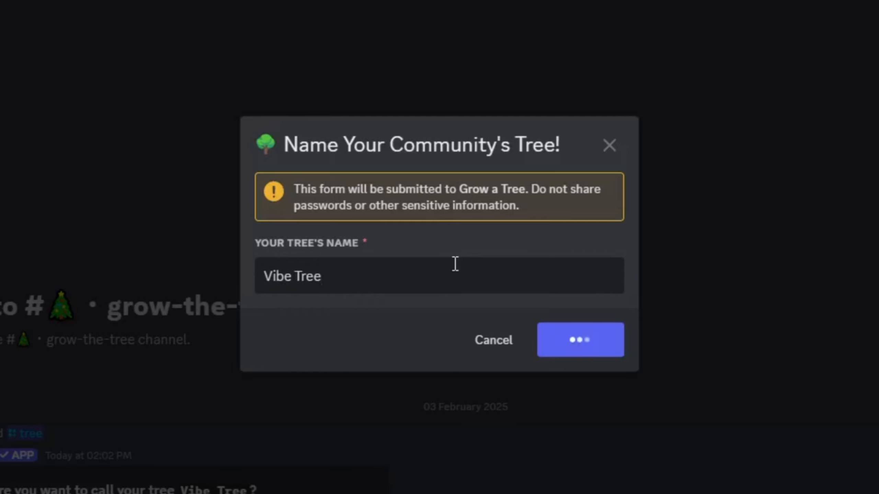
{"action": "left_click", "coordinate": [155, 383]}
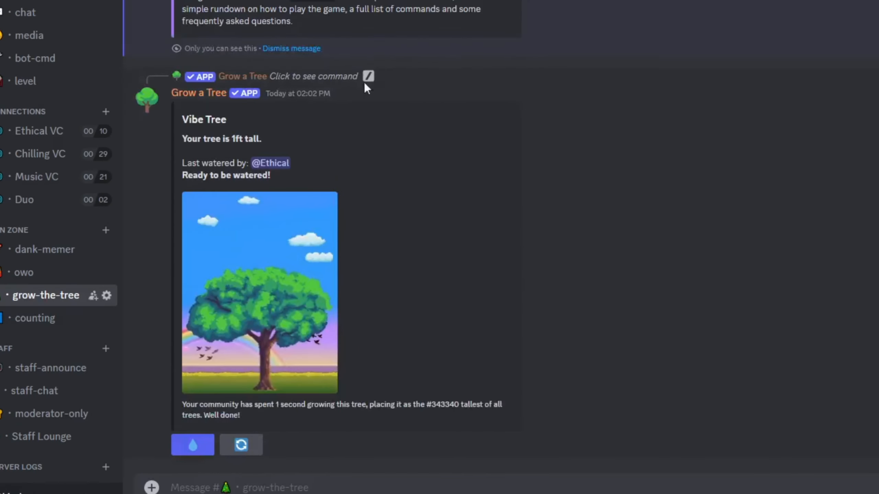
{"action": "left_click", "coordinate": [193, 445]}
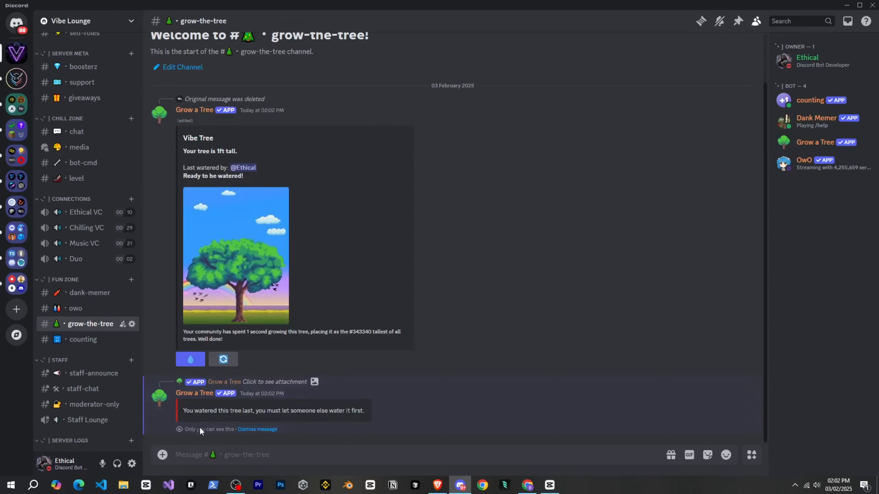
{"action": "left_click", "coordinate": [257, 429]}
Adjust the counting channel's permissions, save the changes and return to the channel.
{"action": "left_click", "coordinate": [112, 340]}
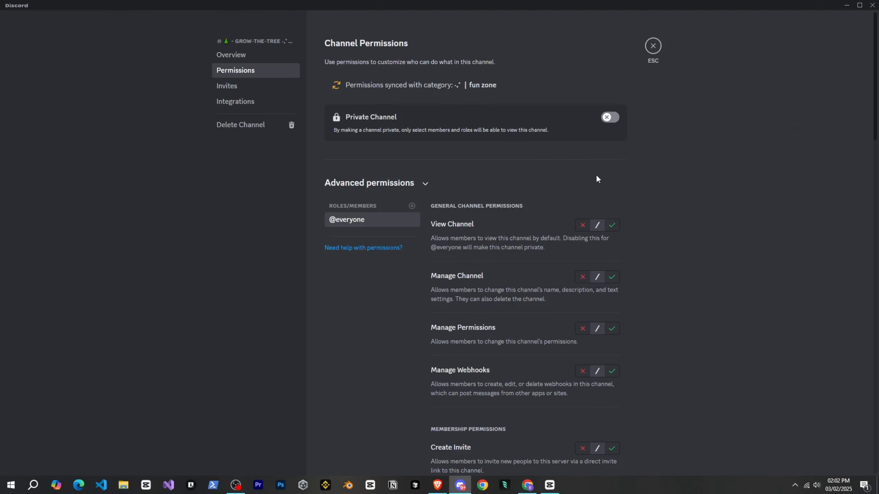
{"action": "scroll", "coordinate": [596, 174], "scroll_direction": "down", "scroll_amount": 8}
{"action": "left_click", "coordinate": [582, 251]}
{"action": "scroll", "coordinate": [582, 263], "scroll_direction": "down", "scroll_amount": 15}
{"action": "left_click", "coordinate": [612, 365]}
{"action": "left_click", "coordinate": [605, 455]}
{"action": "left_click", "coordinate": [653, 46]}
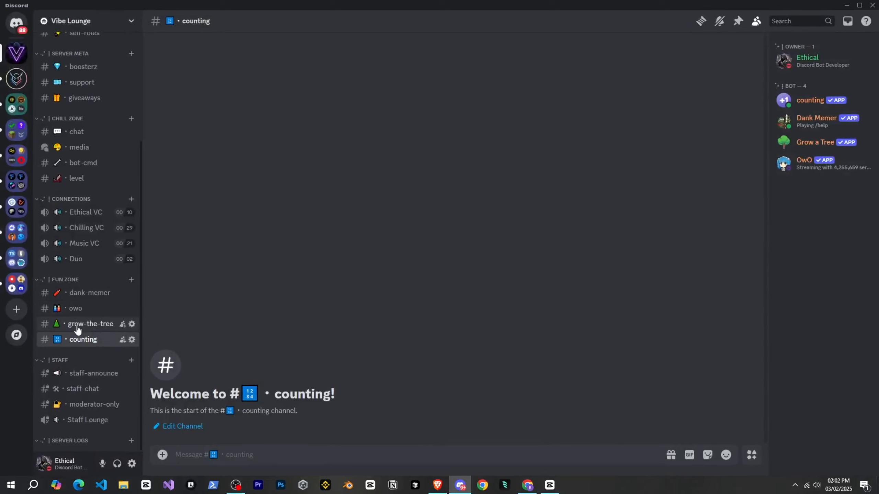
Run /set-channel with the counting channel as the channel to count in, and start the count with 1.
{"action": "type", "text": "/"}
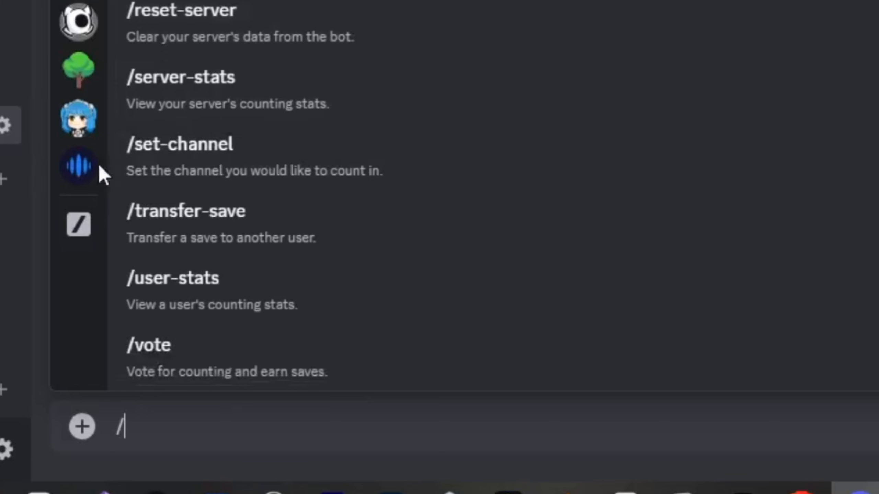
{"action": "left_click", "coordinate": [275, 175]}
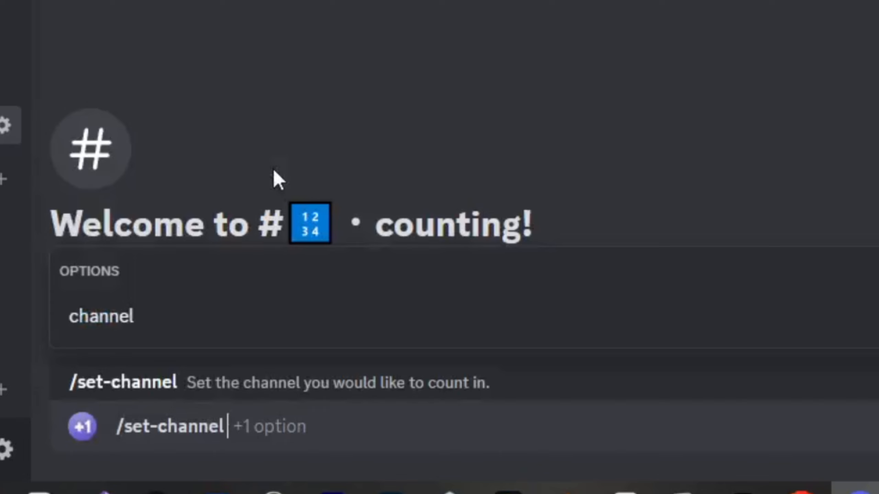
{"action": "left_click", "coordinate": [191, 317]}
{"action": "type", "text": "coun"}
{"action": "left_click", "coordinate": [326, 329]}
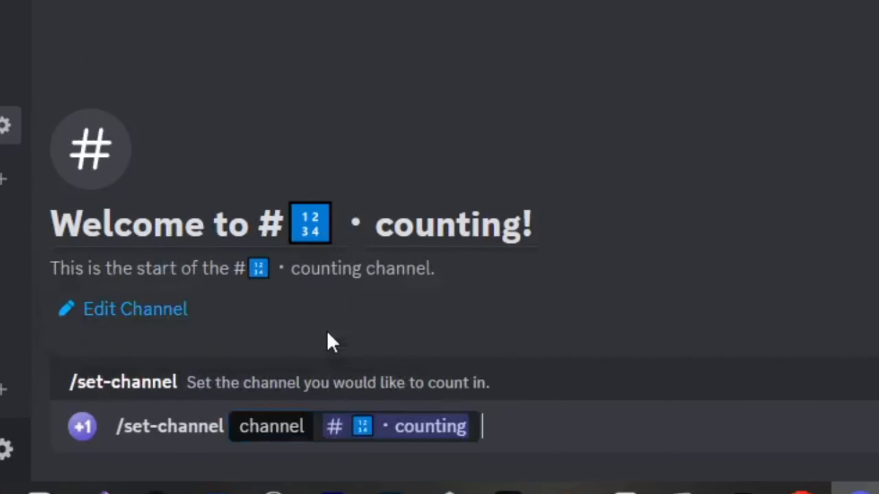
{"action": "key", "text": "Return"}
{"action": "type", "text": "1"}
{"action": "key", "text": "Return"}
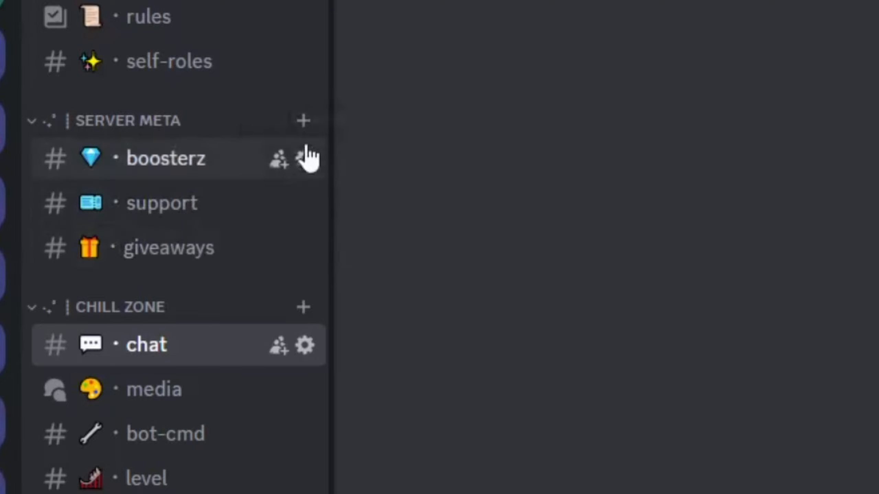
Create a public forum channel named suggestion with a magnet emoji prefix in the Server Meta category.
{"action": "left_click", "coordinate": [303, 121]}
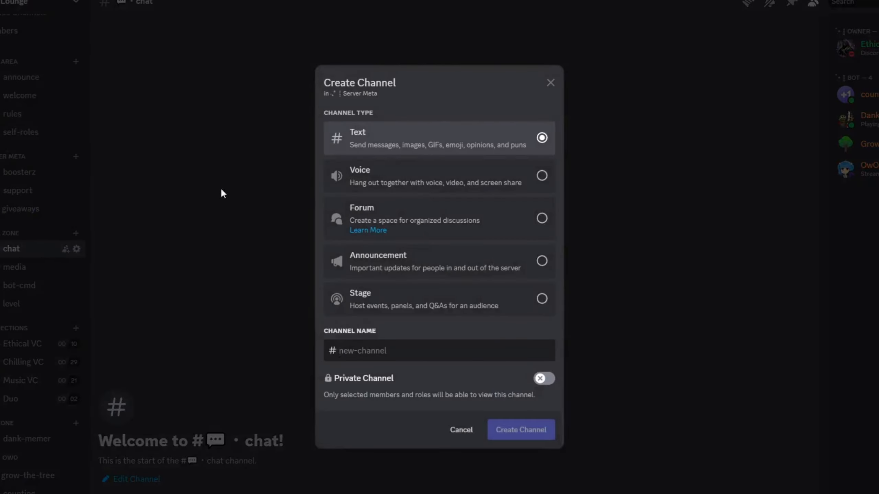
{"action": "left_click", "coordinate": [388, 216]}
{"action": "type", "text": "📧・support"}
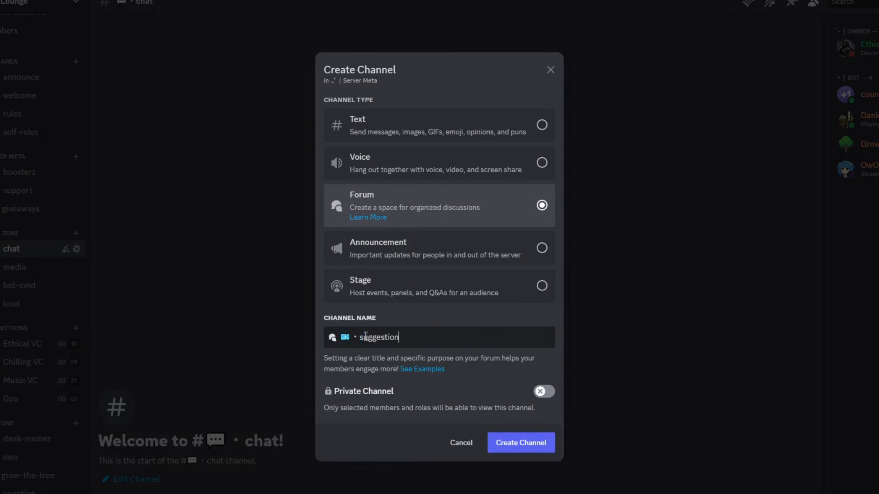
{"action": "key", "text": "super+period"}
{"action": "scroll", "coordinate": [465, 450], "scroll_direction": "down", "scroll_amount": 10}
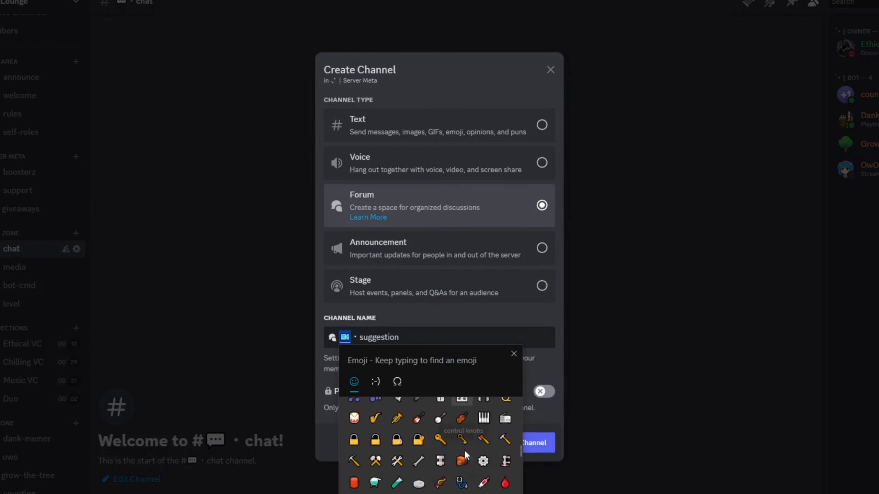
{"action": "left_click", "coordinate": [375, 477]}
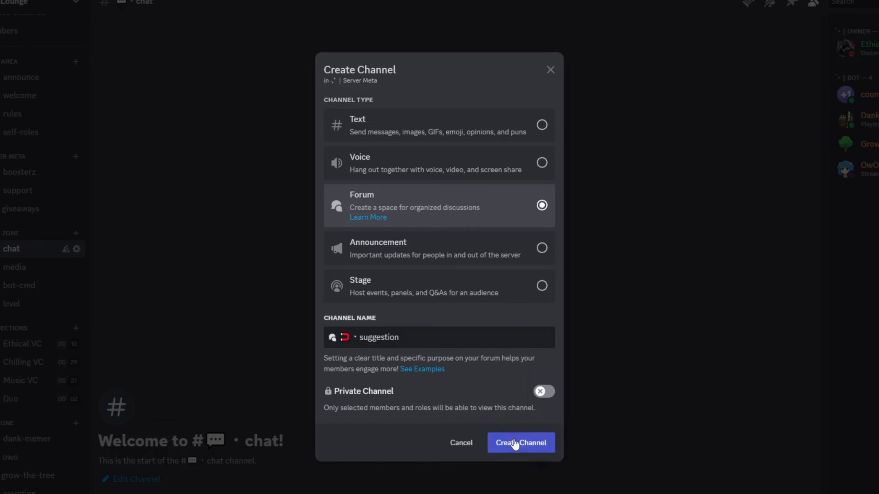
{"action": "left_click", "coordinate": [515, 446]}
{"action": "left_click", "coordinate": [17, 269]}
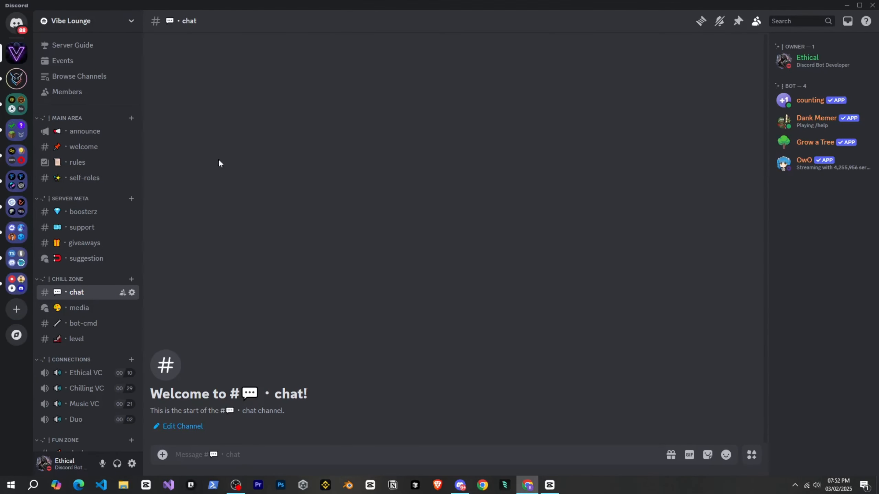
Open the welcome channel in the Main Area category, and select the Vibe Lounge server in Sapphire's web dashboard.
{"action": "scroll", "coordinate": [128, 259], "scroll_direction": "down", "scroll_amount": 2}
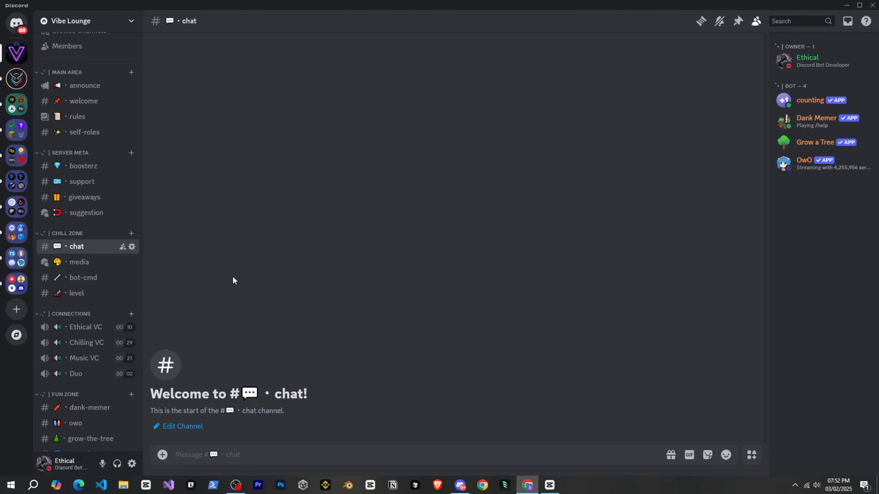
{"action": "left_click", "coordinate": [94, 103]}
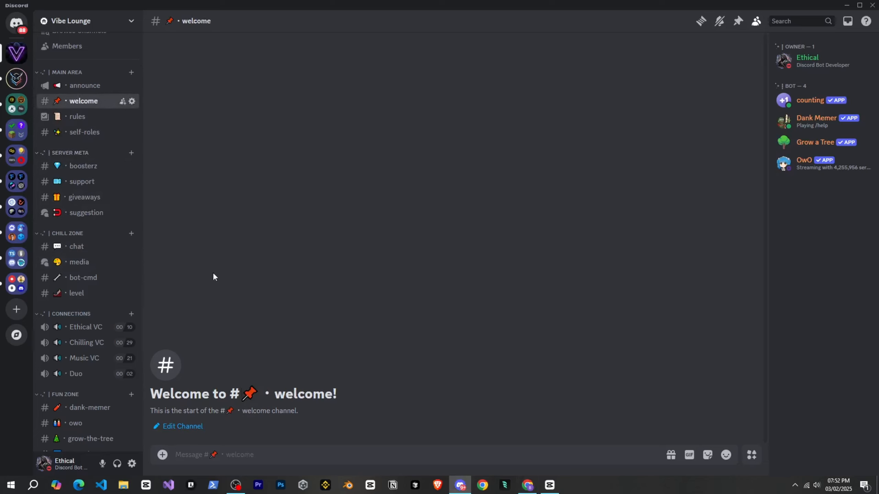
{"action": "left_click", "coordinate": [527, 485]}
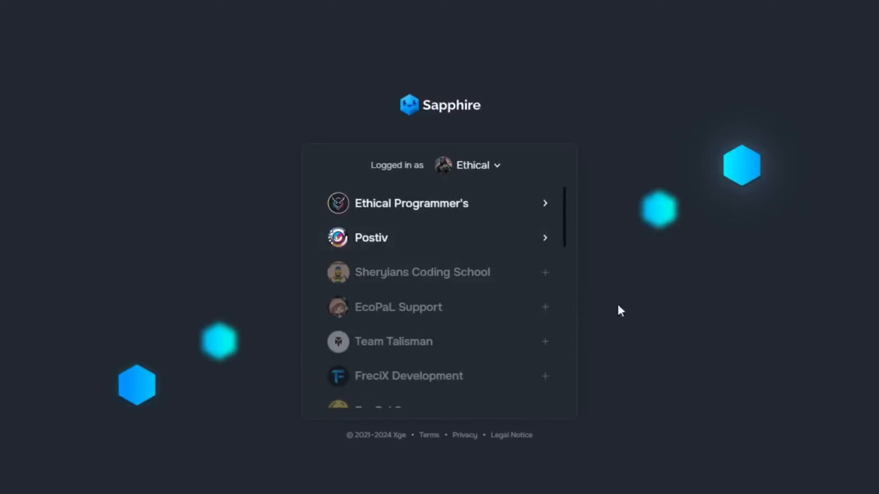
{"action": "scroll", "coordinate": [468, 341], "scroll_direction": "down", "scroll_amount": 8}
{"action": "scroll", "coordinate": [454, 281], "scroll_direction": "up", "scroll_amount": 2}
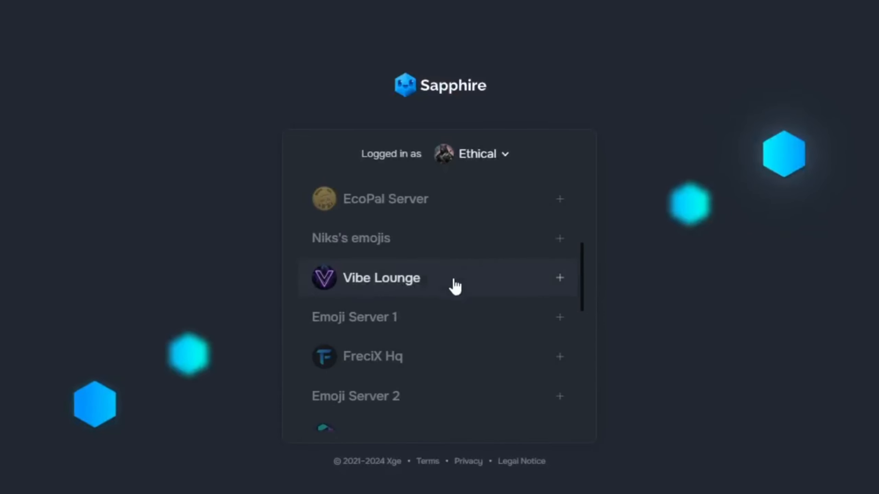
{"action": "left_click", "coordinate": [456, 287]}
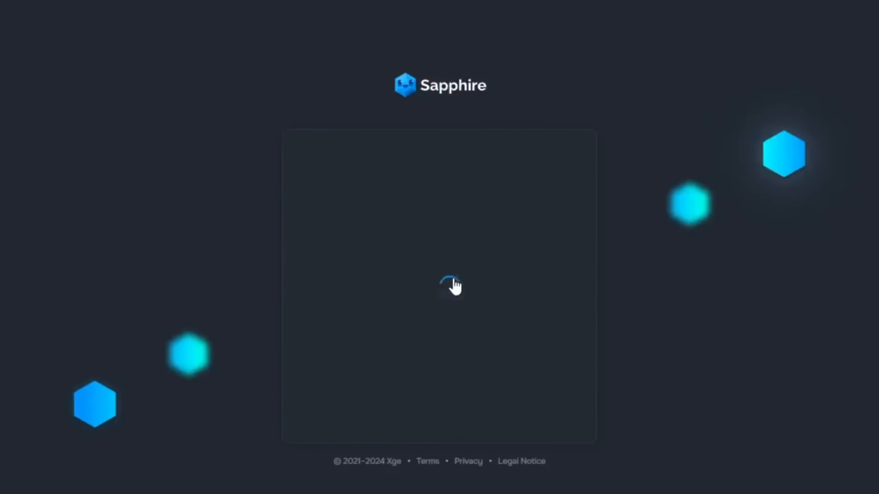
Authorize the Sapphire bot on the server with all its requested permissions and open its Welcome Messages settings.
{"action": "left_click", "coordinate": [536, 402]}
{"action": "scroll", "coordinate": [537, 369], "scroll_direction": "down", "scroll_amount": 8}
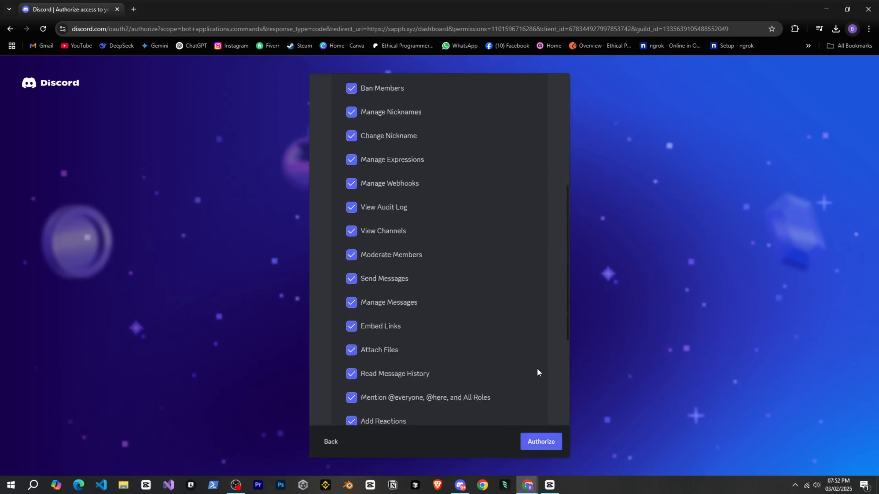
{"action": "left_click", "coordinate": [552, 445]}
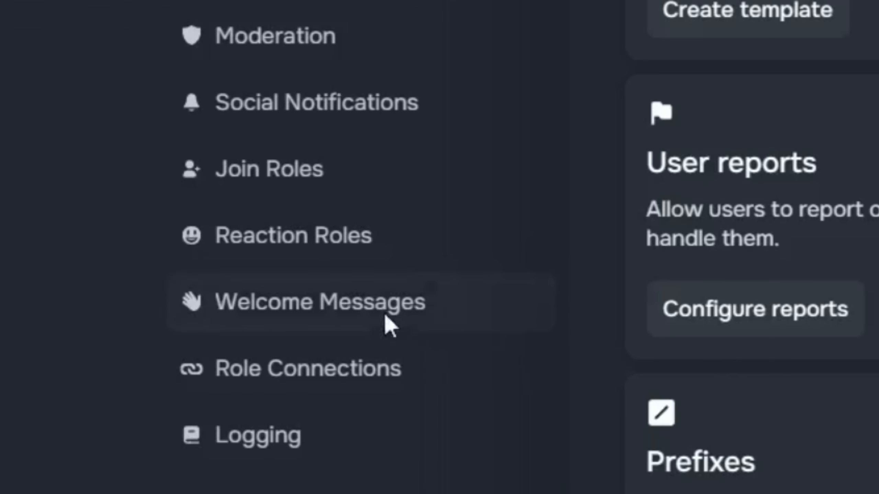
{"action": "left_click", "coordinate": [389, 324]}
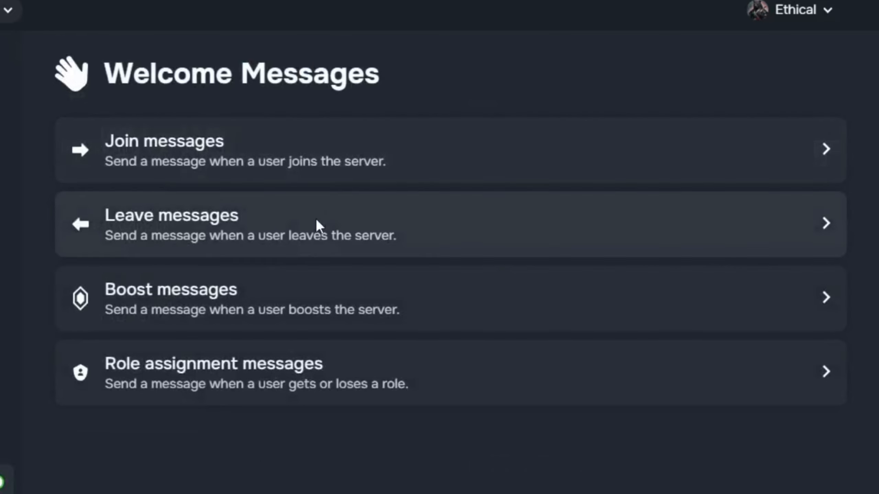
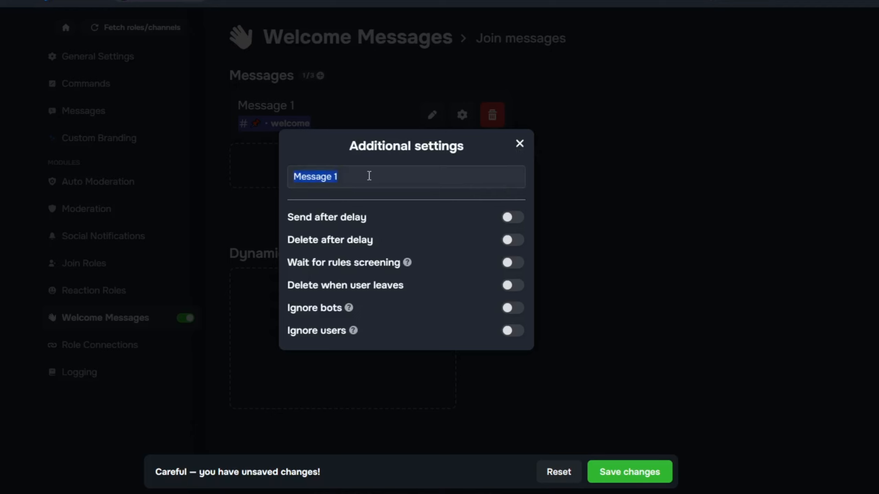
Rename the join message as WelcomeMessage and enable Ignore bots in its additional settings.
{"action": "type", "text": "WelcomeMessag"}
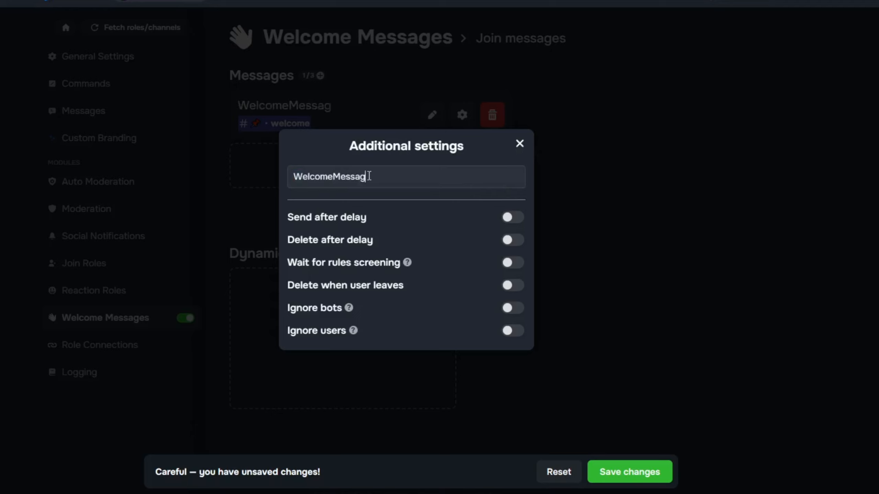
{"action": "type", "text": "e"}
{"action": "left_click", "coordinate": [514, 309]}
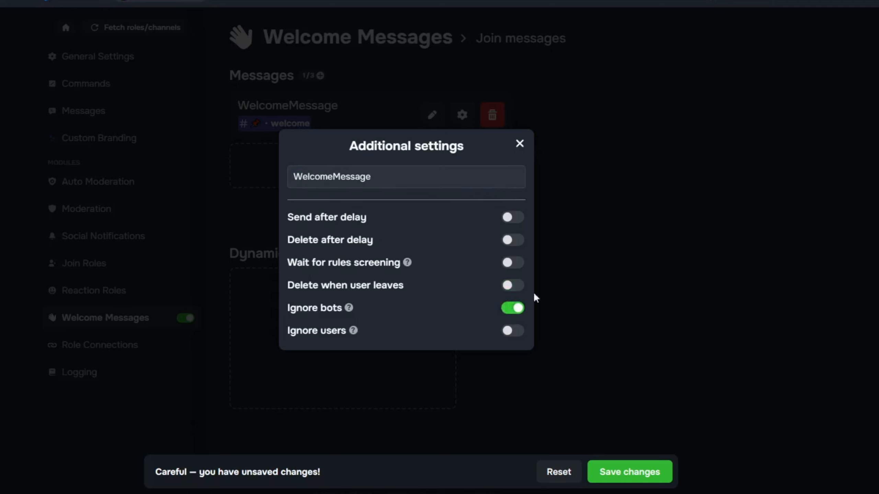
{"action": "left_click", "coordinate": [519, 144]}
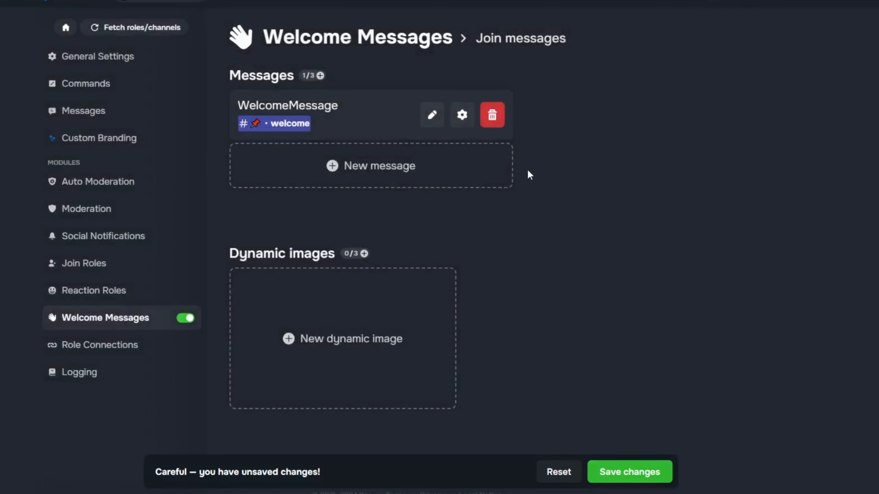
Add a dynamic image to the join messages and review its layers in the image editor.
{"action": "left_click", "coordinate": [343, 325]}
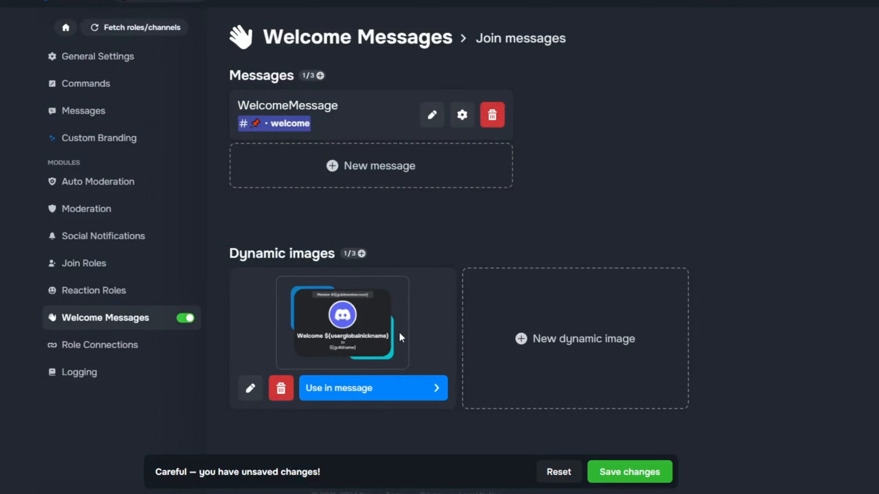
{"action": "left_click", "coordinate": [251, 388]}
{"action": "scroll", "coordinate": [272, 163], "scroll_direction": "down", "scroll_amount": 5}
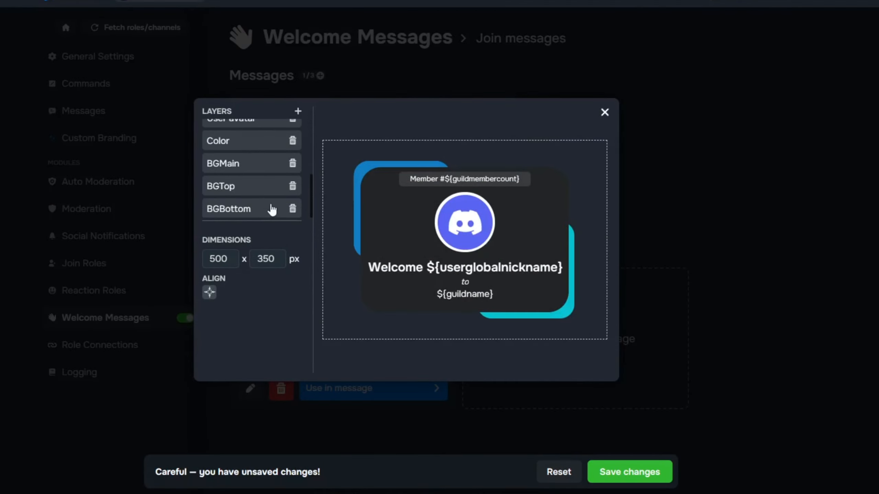
{"action": "scroll", "coordinate": [272, 162], "scroll_direction": "up", "scroll_amount": 5}
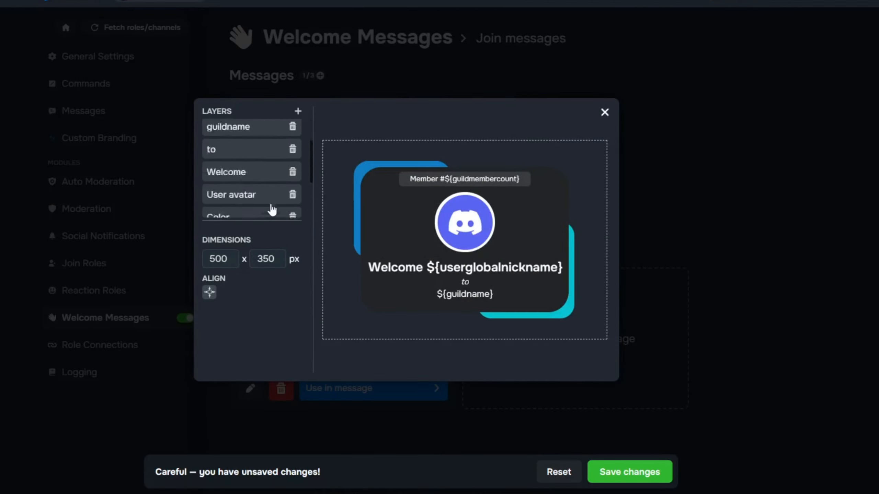
{"action": "left_click", "coordinate": [604, 112]}
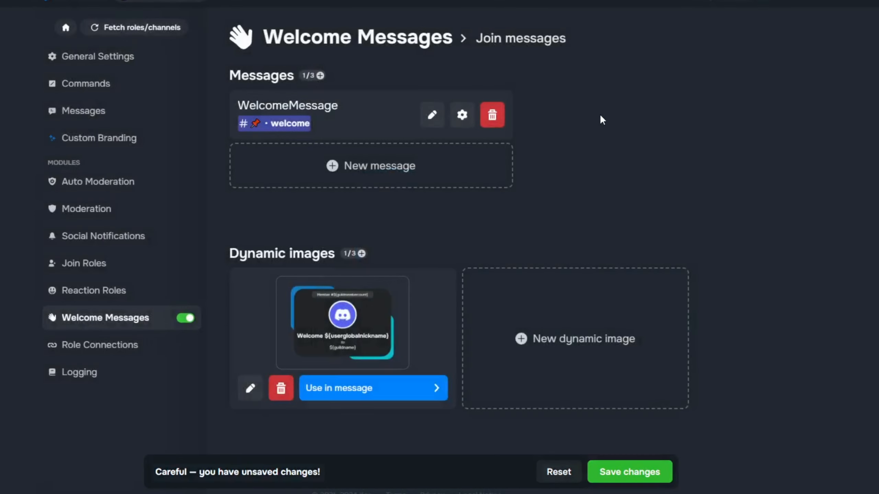
Attach the dynamic image to the slot beneath the WelcomeMessage text and save the join message changes.
{"action": "left_click", "coordinate": [364, 395]}
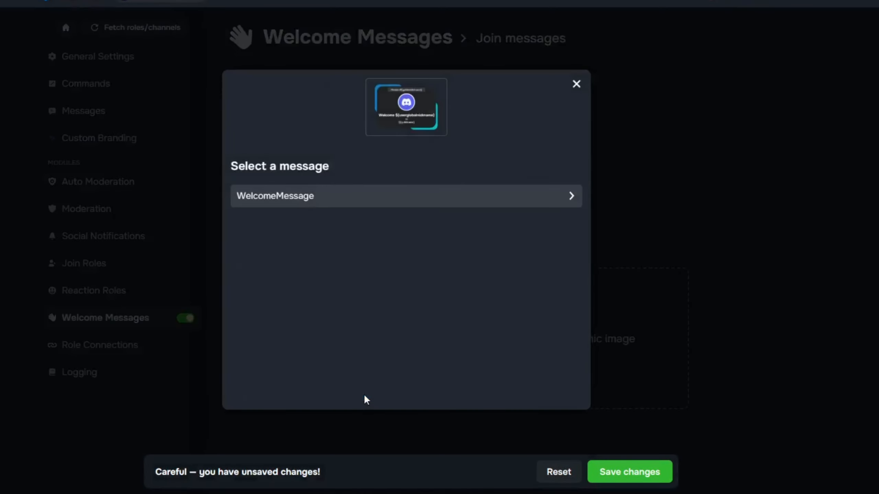
{"action": "left_click", "coordinate": [396, 207]}
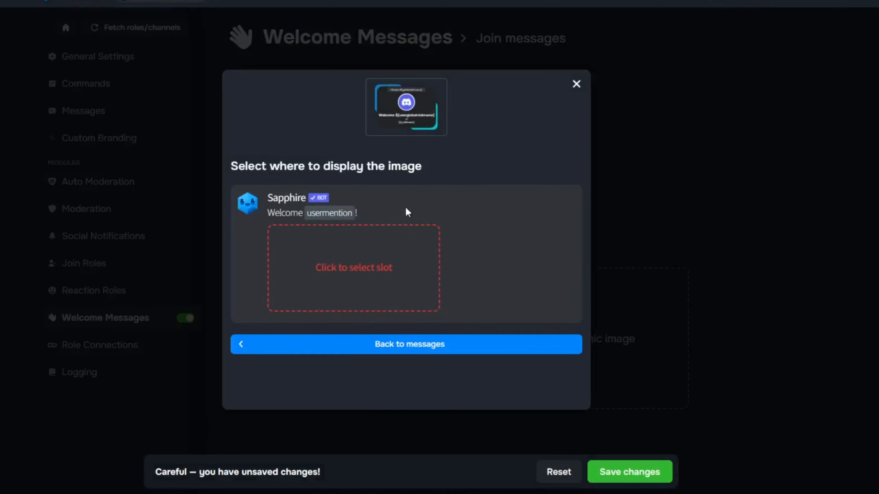
{"action": "left_click", "coordinate": [366, 266]}
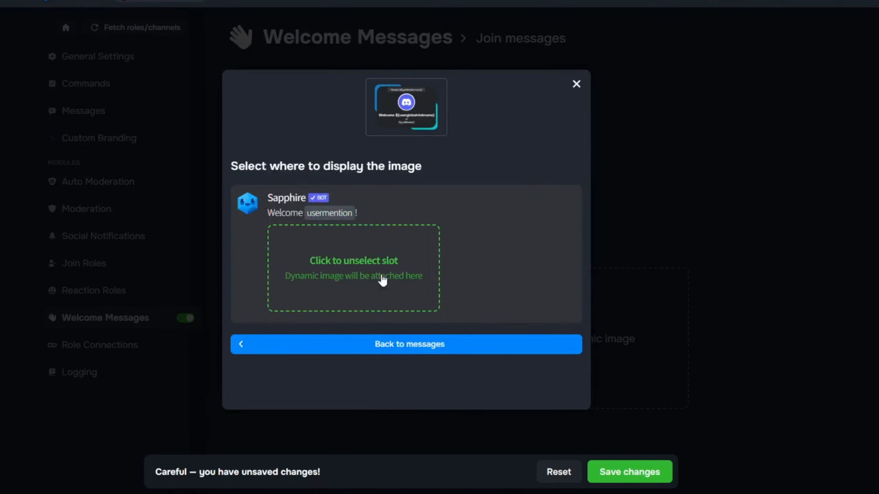
{"action": "left_click", "coordinate": [576, 86]}
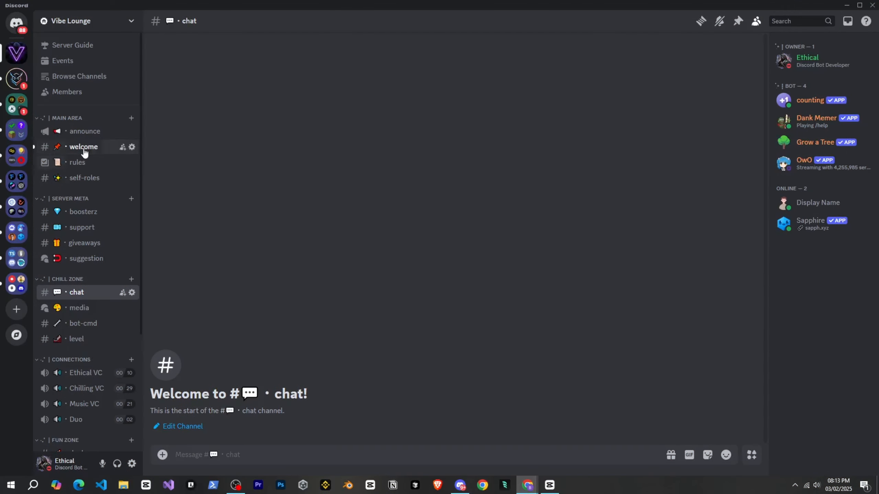
{"action": "left_click", "coordinate": [104, 148]}
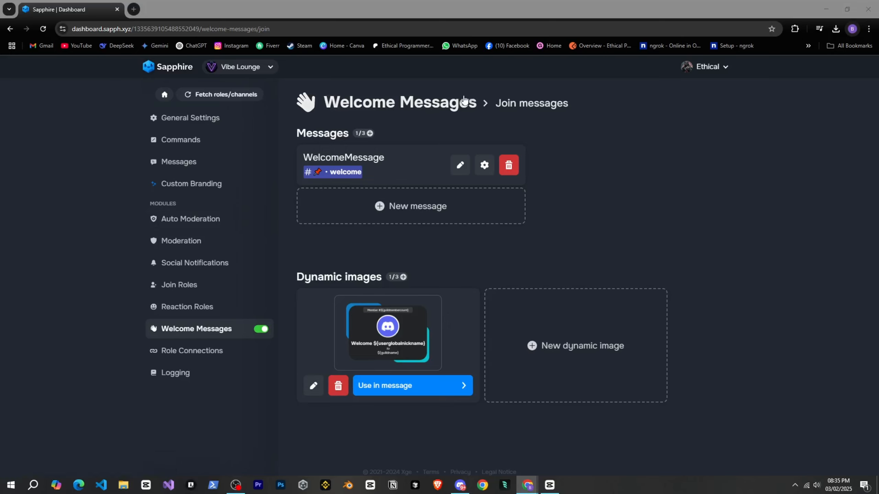
Create a new boost message in Sapphire's Welcome Messages module that is sent to the boosterz server channel.
{"action": "left_click", "coordinate": [443, 104]}
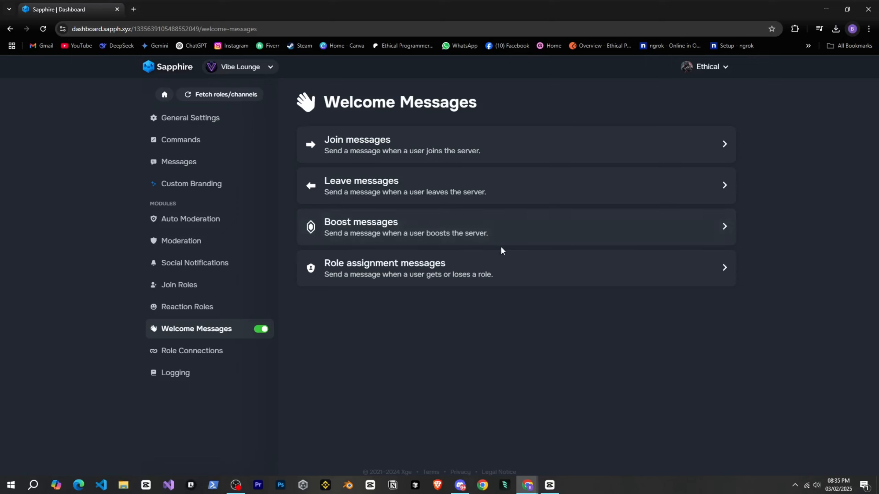
{"action": "left_click", "coordinate": [514, 237]}
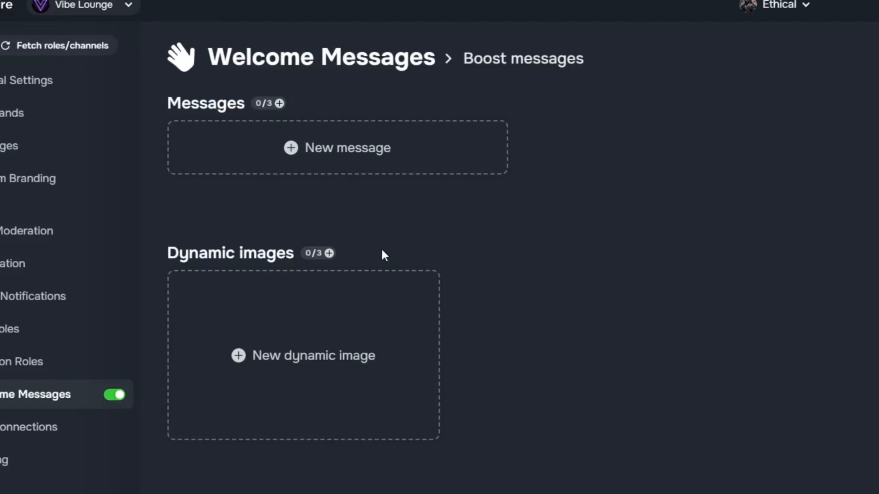
{"action": "left_click", "coordinate": [371, 160]}
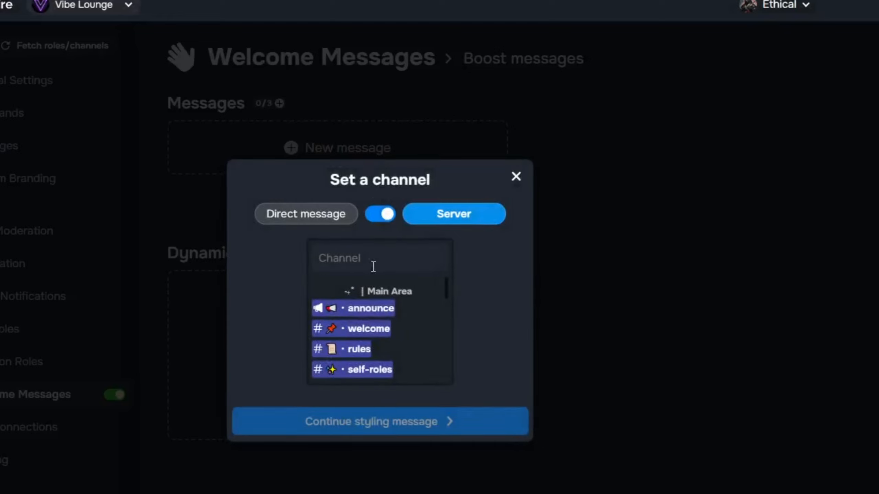
{"action": "scroll", "coordinate": [369, 300], "scroll_direction": "down", "scroll_amount": 2}
{"action": "left_click", "coordinate": [373, 346]}
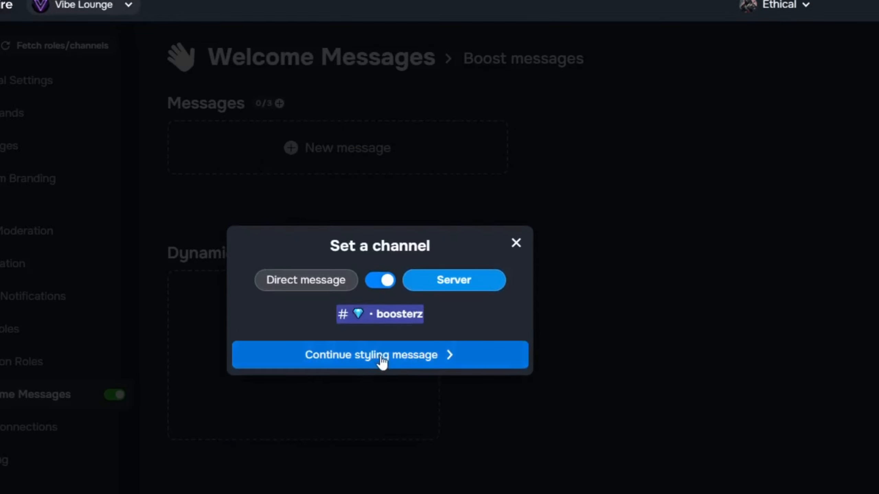
{"action": "left_click", "coordinate": [381, 361]}
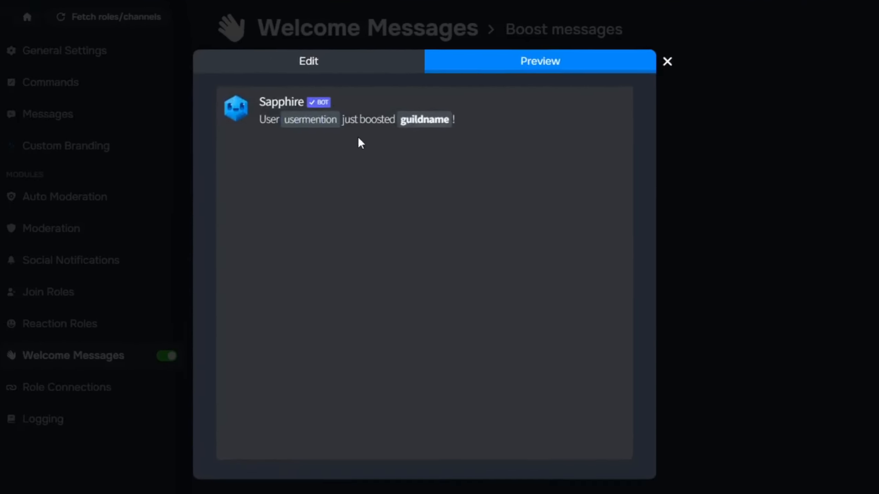
Shorten the boost message text to ${usermention}! by removing the word User and the just boosted **${guildname}** part.
{"action": "left_click", "coordinate": [364, 57]}
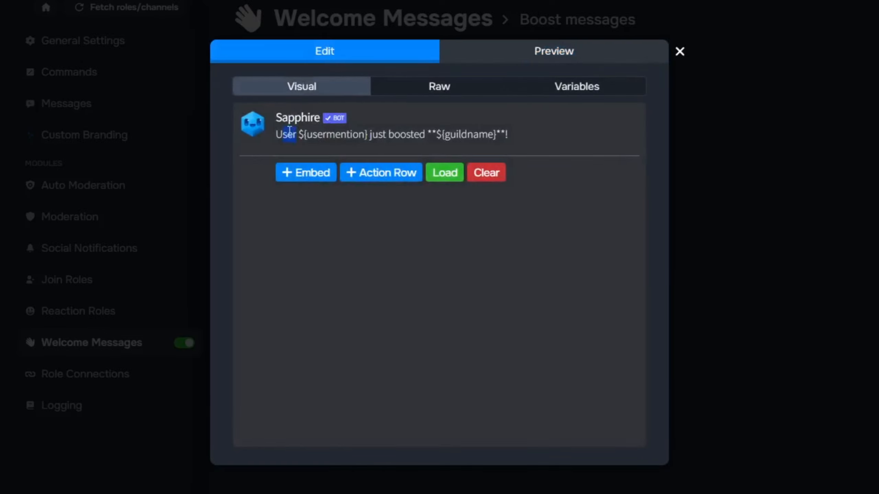
{"action": "left_click_drag", "start_coordinate": [289, 131], "coordinate": [276, 134]}
{"action": "key", "text": "BackSpace"}
{"action": "left_click_drag", "start_coordinate": [346, 137], "coordinate": [449, 135]}
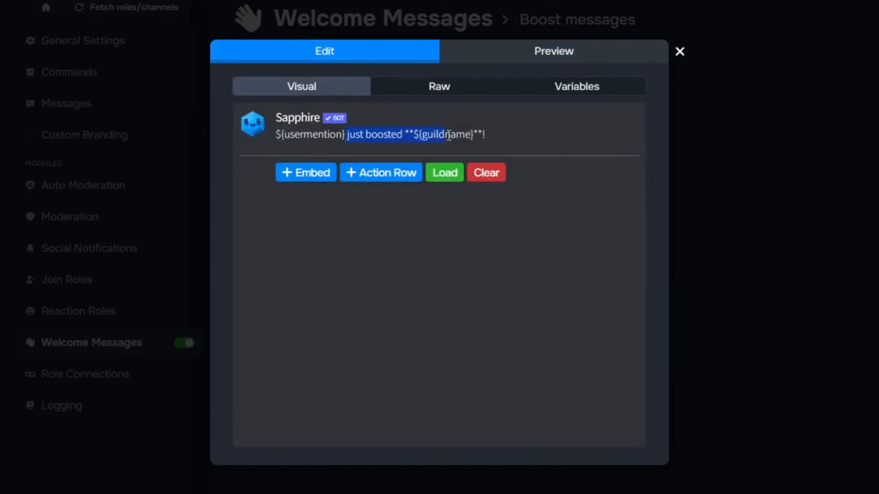
{"action": "key", "text": "BackSpace"}
{"action": "left_click", "coordinate": [726, 182]}
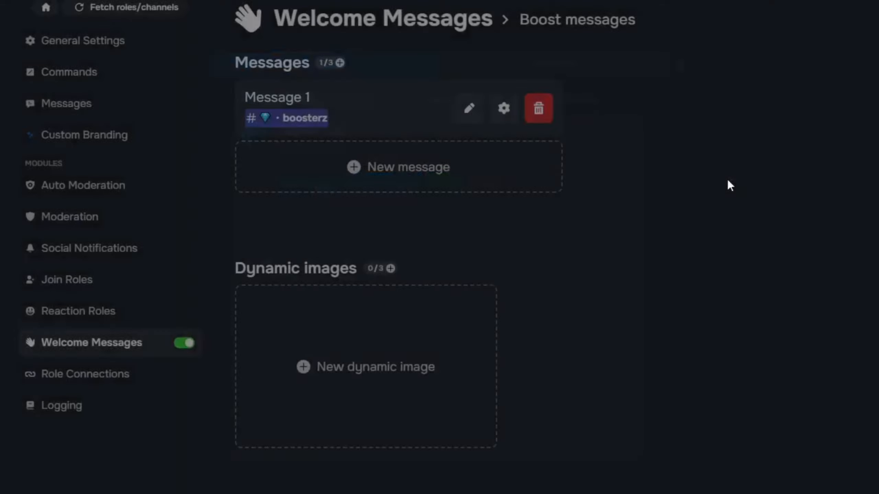
Rename the boost message as boostMessage and enable Delete boost system message in its additional settings.
{"action": "left_click", "coordinate": [504, 108]}
{"action": "left_click", "coordinate": [564, 174]}
{"action": "triple_click", "coordinate": [446, 173]}
{"action": "type", "text": "boo"}
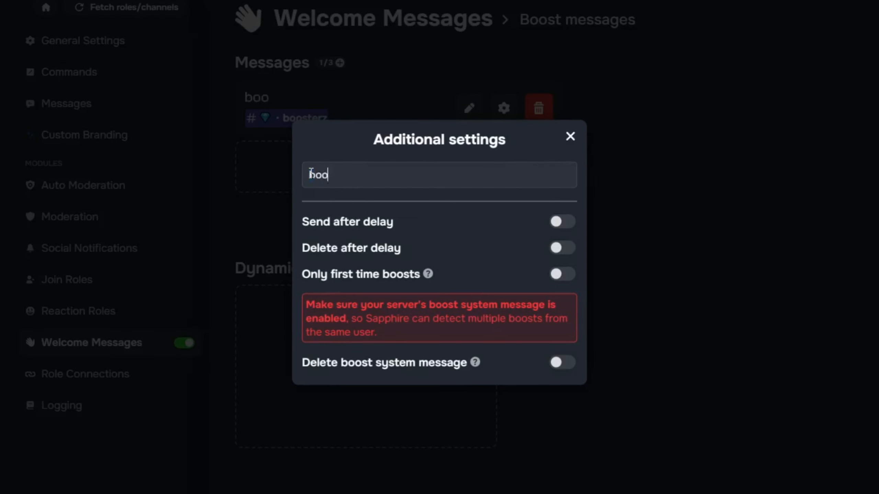
{"action": "type", "text": "stMessage"}
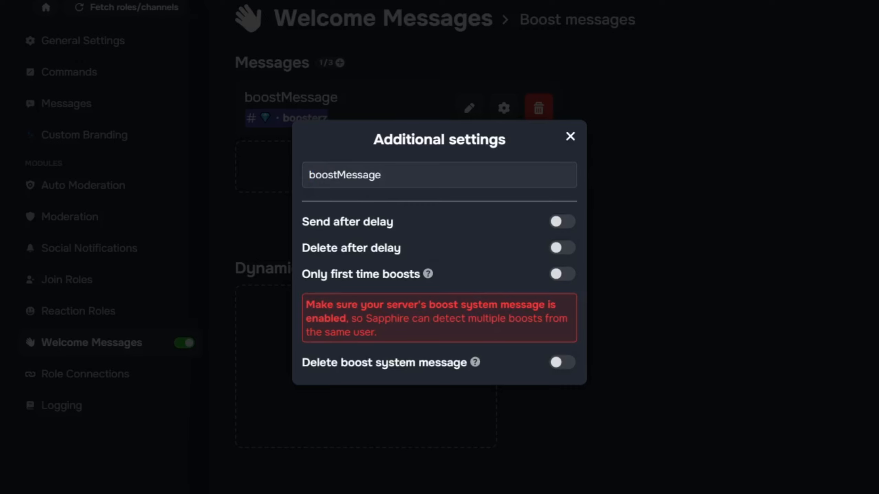
{"action": "left_click", "coordinate": [569, 365]}
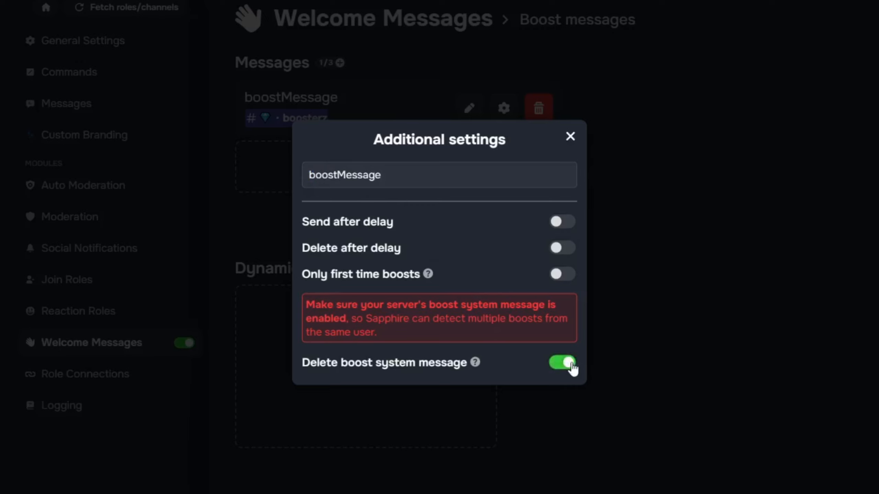
{"action": "left_click", "coordinate": [570, 142]}
Add a dynamic image to the boost messages, attach it to boostMessage's image slot and save the changes.
{"action": "left_click", "coordinate": [406, 353]}
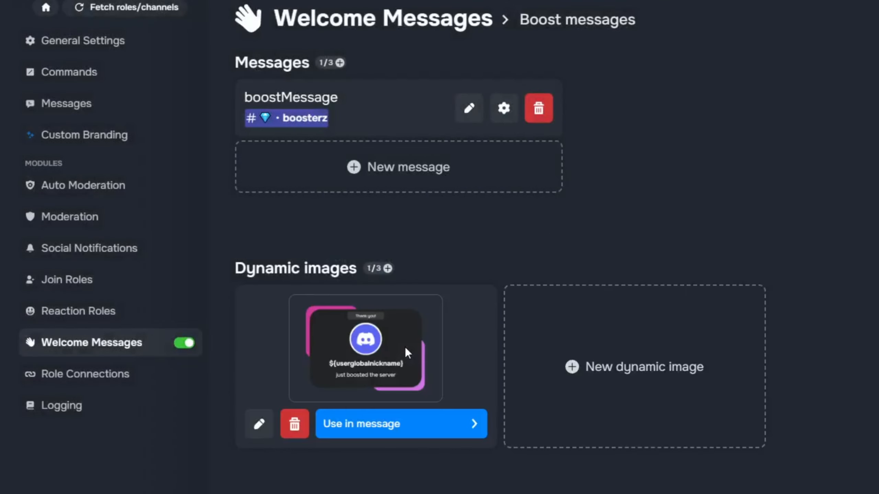
{"action": "left_click", "coordinate": [390, 429]}
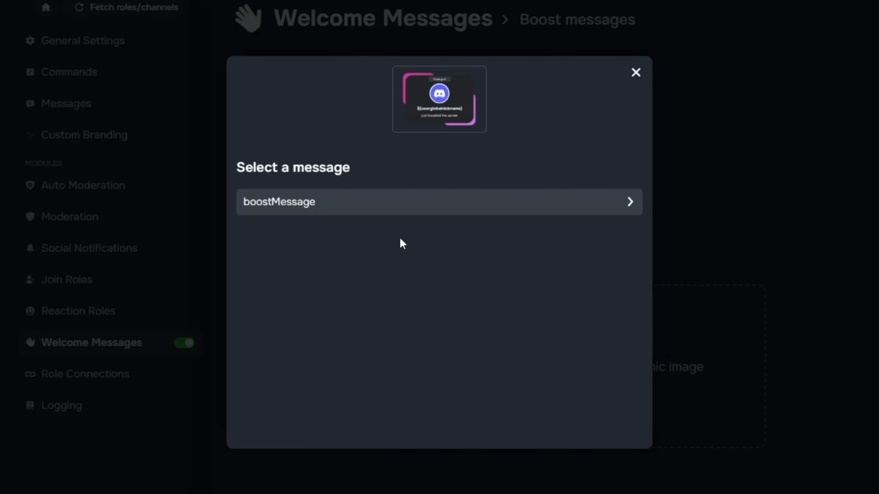
{"action": "left_click", "coordinate": [386, 203]}
{"action": "left_click", "coordinate": [385, 261]}
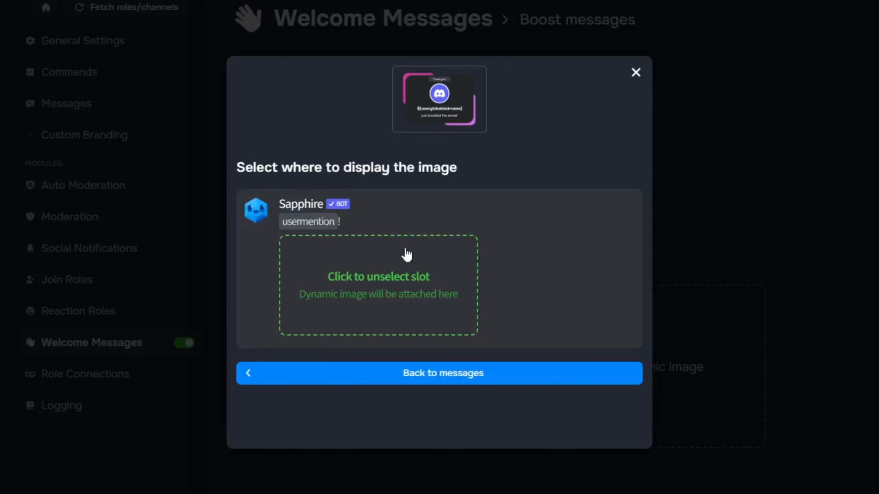
{"action": "left_click", "coordinate": [635, 72]}
{"action": "scroll", "coordinate": [710, 452], "scroll_direction": "down", "scroll_amount": 2}
{"action": "left_click", "coordinate": [698, 457]}
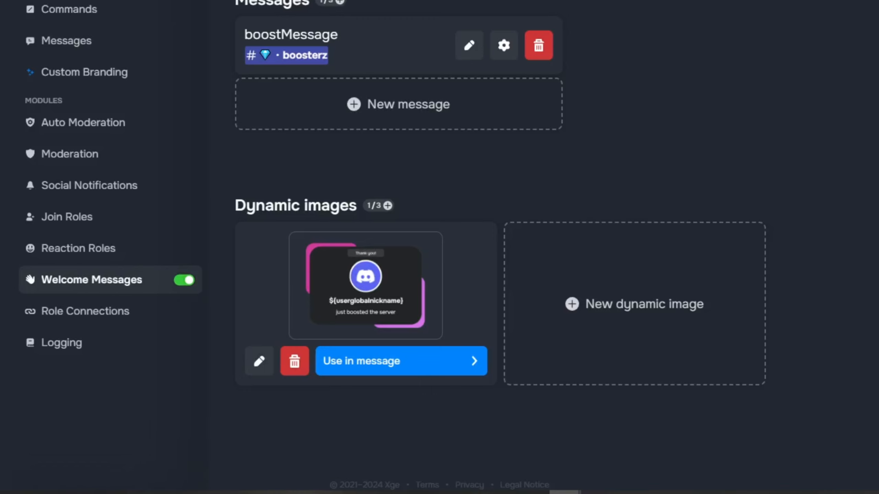
{"action": "left_click", "coordinate": [460, 485]}
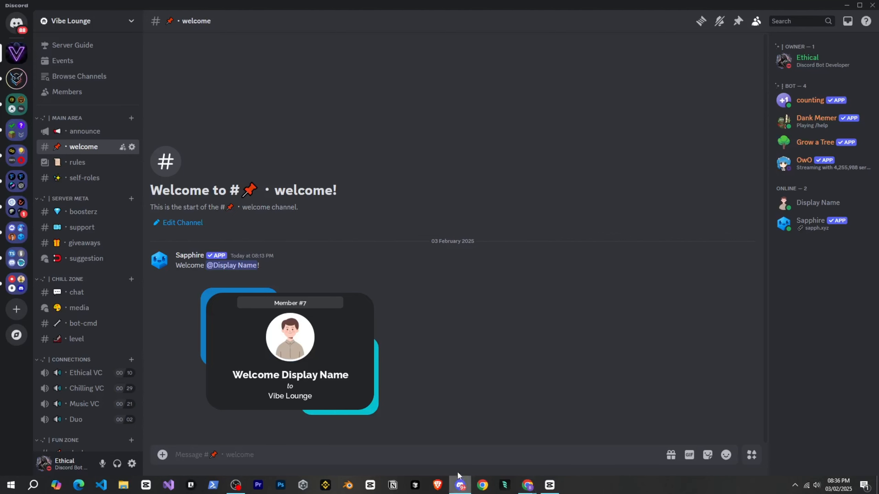
{"action": "left_click", "coordinate": [83, 211]}
{"action": "left_click", "coordinate": [130, 21]}
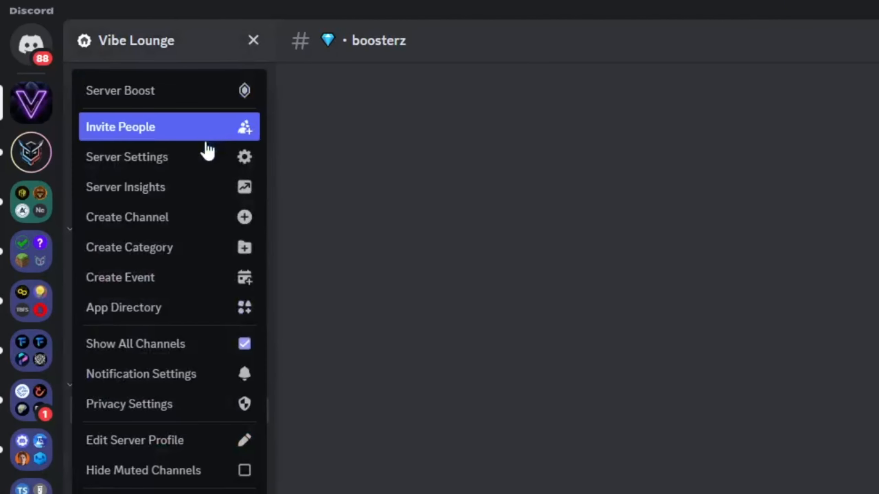
{"action": "left_click", "coordinate": [105, 80]}
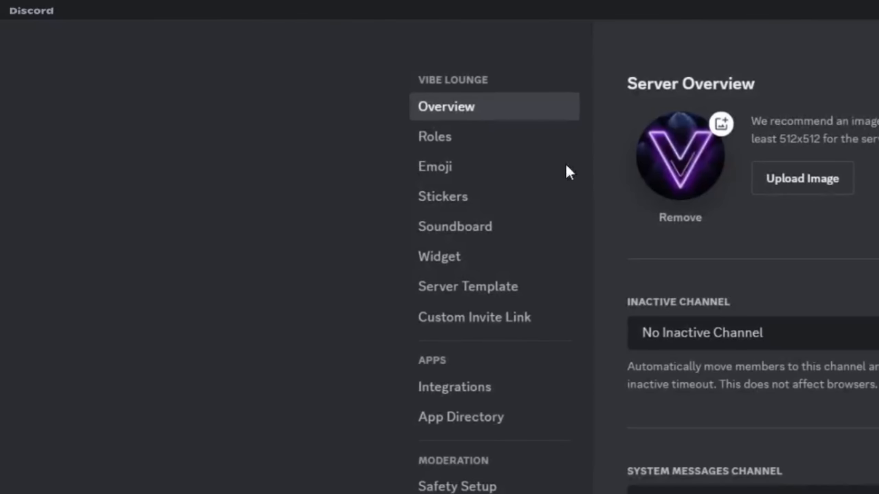
{"action": "scroll", "coordinate": [754, 347], "scroll_direction": "down", "scroll_amount": 5}
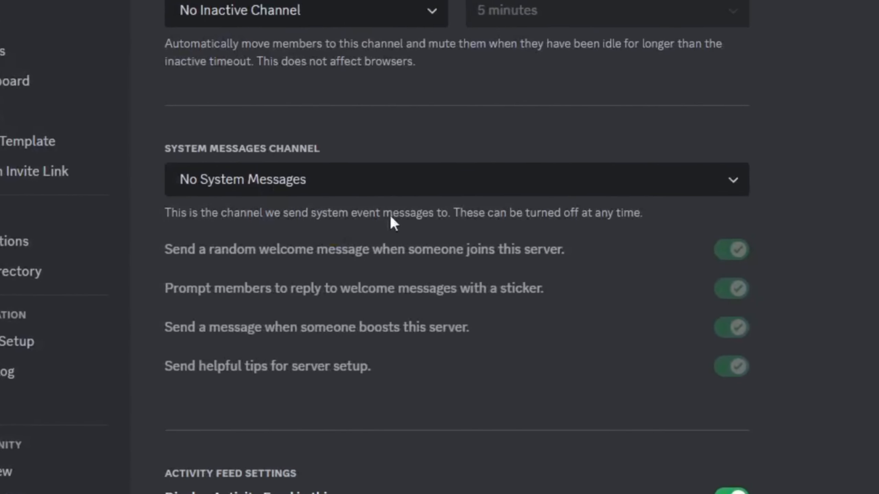
{"action": "left_click", "coordinate": [860, 325]}
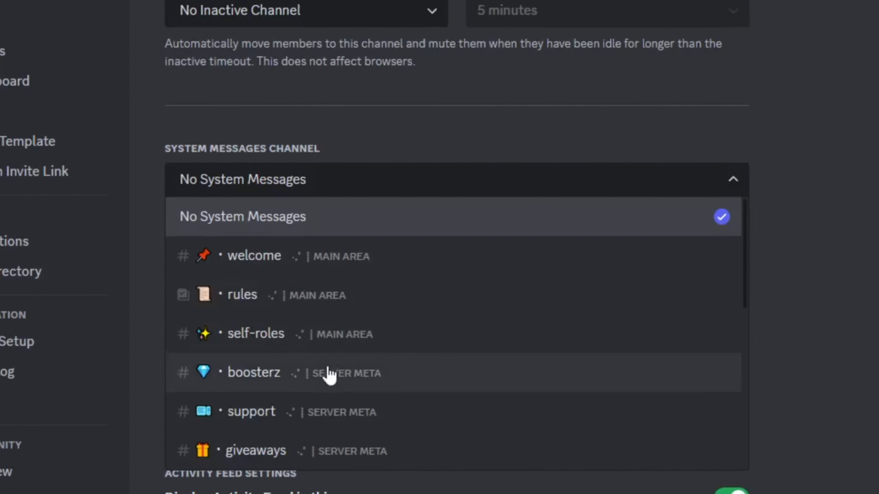
{"action": "left_click", "coordinate": [329, 374]}
Disable the random welcome messages, sticker reply prompts and setup tips, keep boost messages enabled, then save and close the server settings.
{"action": "left_click", "coordinate": [733, 251]}
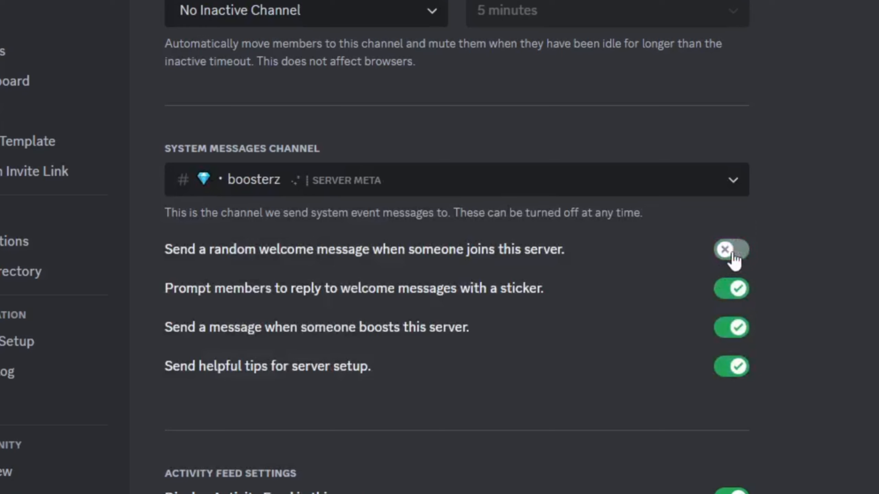
{"action": "left_click", "coordinate": [734, 289]}
{"action": "left_click", "coordinate": [737, 367]}
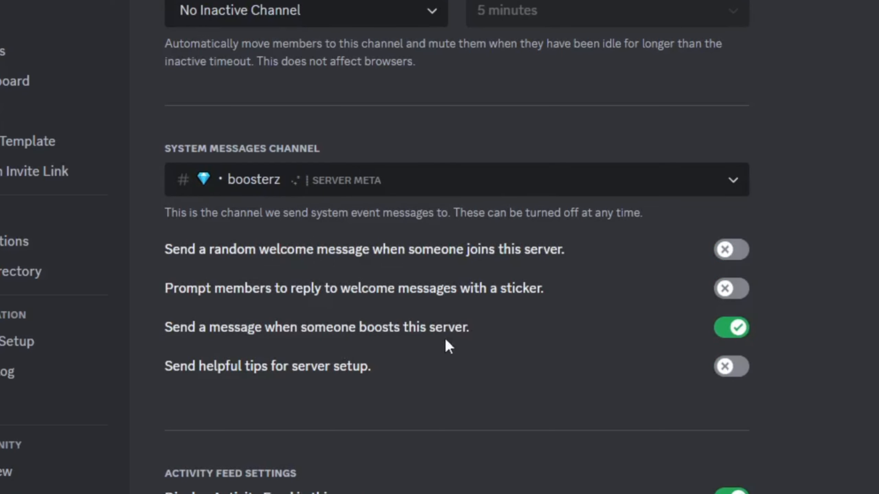
{"action": "left_click", "coordinate": [334, 332]}
{"action": "left_click", "coordinate": [613, 344]}
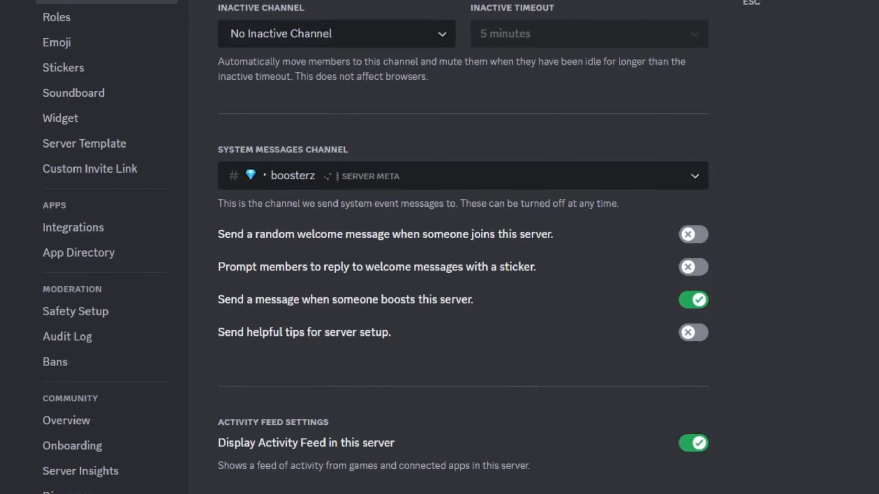
{"action": "left_click", "coordinate": [653, 46]}
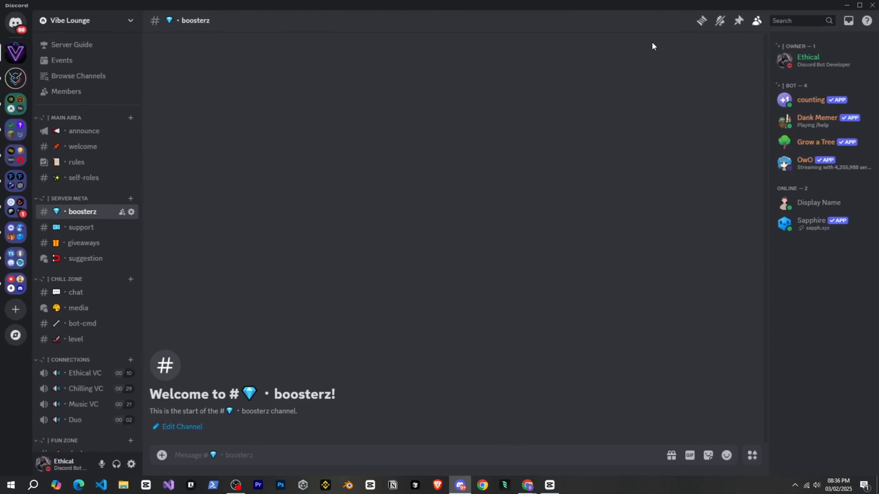
Transfer one server boost from Ethical Programmer's to Vibe Lounge, close the user settings and check the message in boosterz.
{"action": "scroll", "coordinate": [115, 253], "scroll_direction": "down", "scroll_amount": 1}
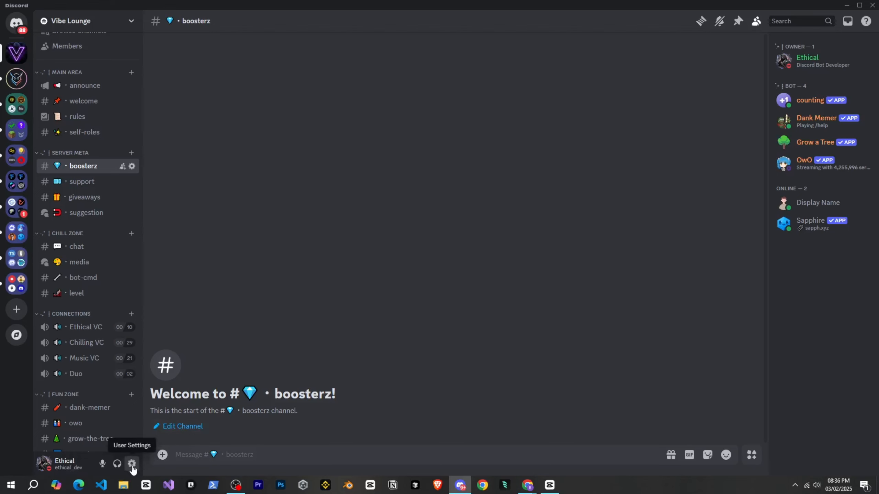
{"action": "left_click", "coordinate": [131, 464]}
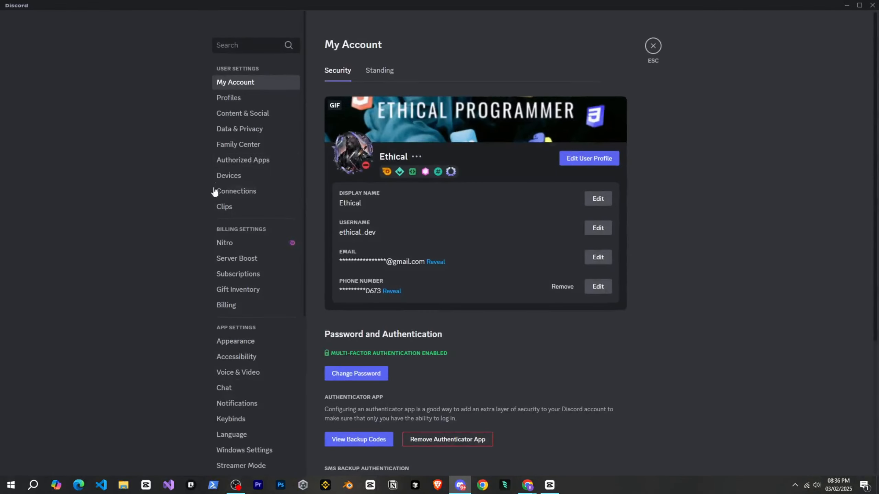
{"action": "left_click", "coordinate": [221, 258]}
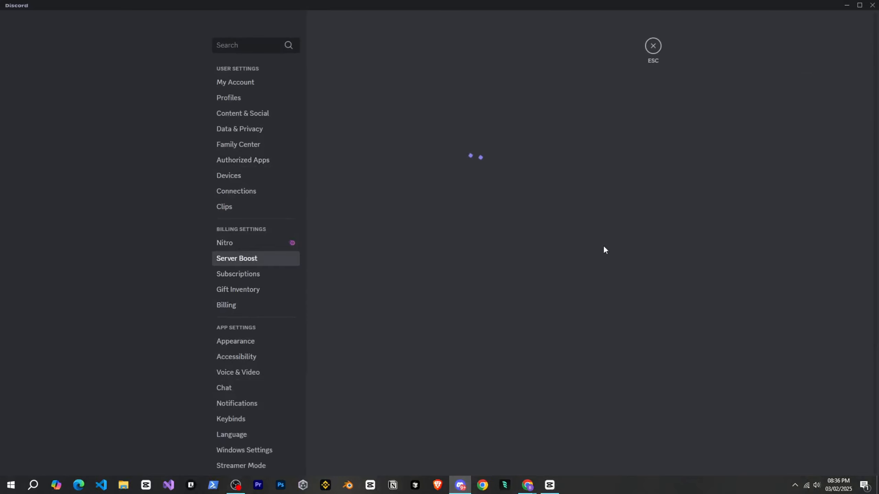
{"action": "left_click", "coordinate": [612, 239]}
{"action": "left_click", "coordinate": [644, 231]}
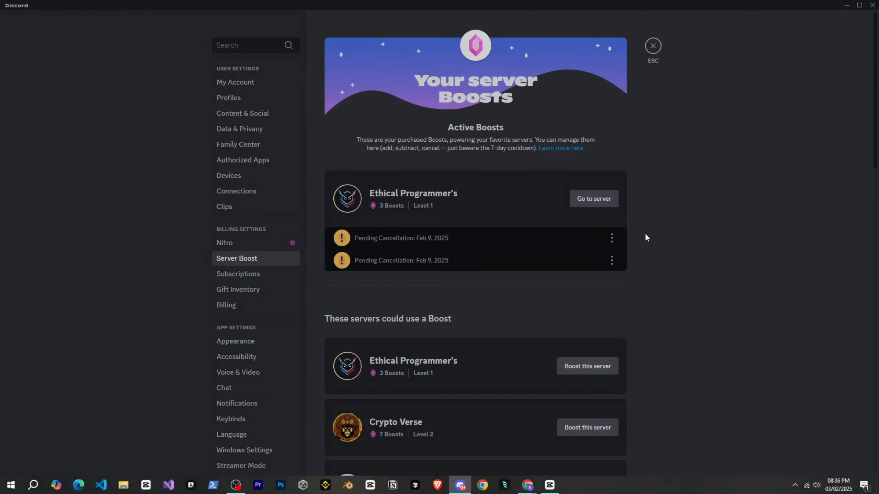
{"action": "left_click", "coordinate": [527, 135]}
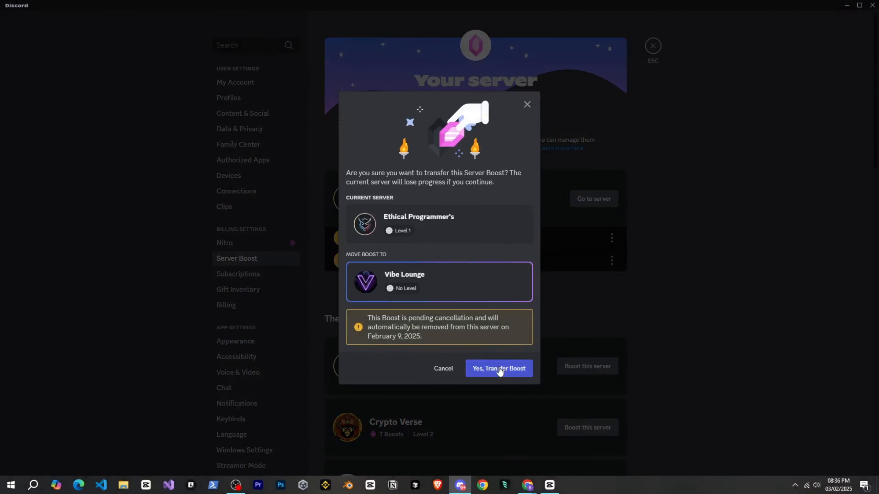
{"action": "left_click", "coordinate": [500, 369]}
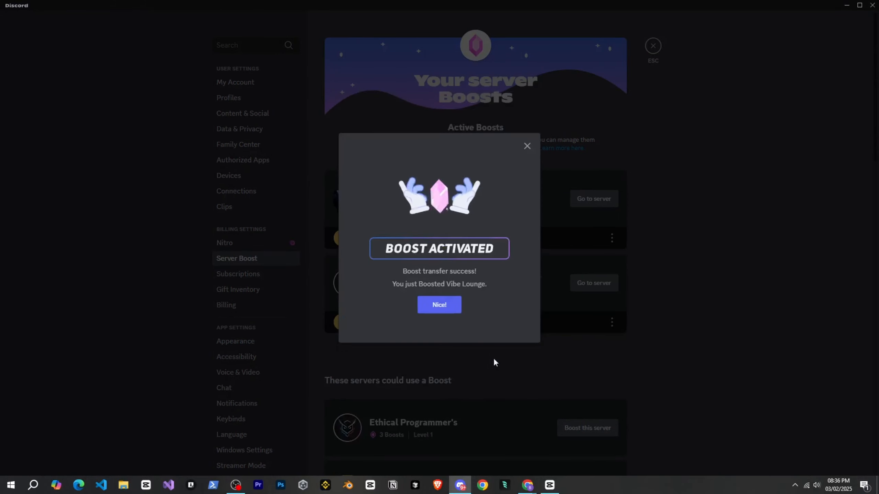
{"action": "left_click", "coordinate": [444, 305]}
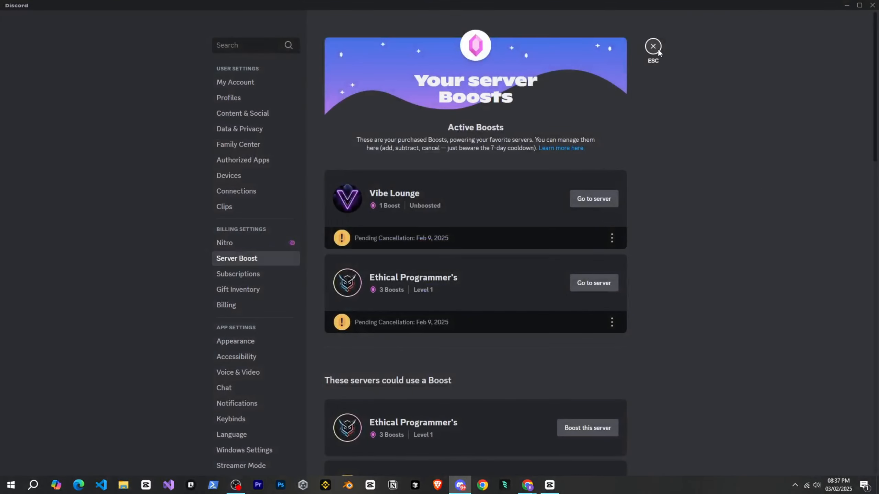
{"action": "left_click", "coordinate": [653, 47]}
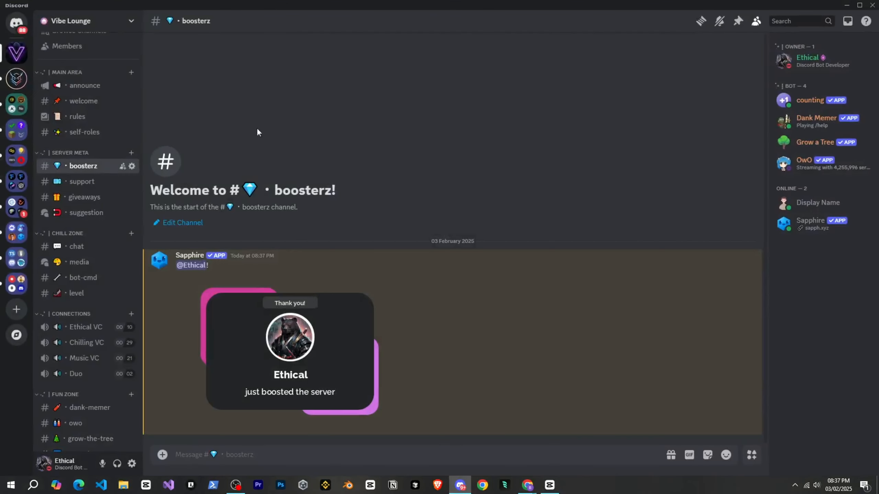
{"action": "left_click", "coordinate": [334, 336]}
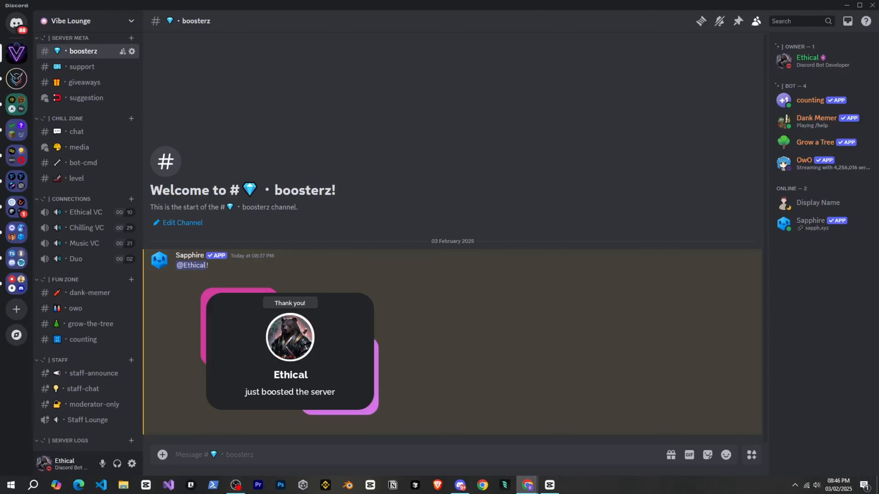
Create a text channel named logs in the server logs category.
{"action": "scroll", "coordinate": [87, 155], "scroll_direction": "up", "scroll_amount": 4}
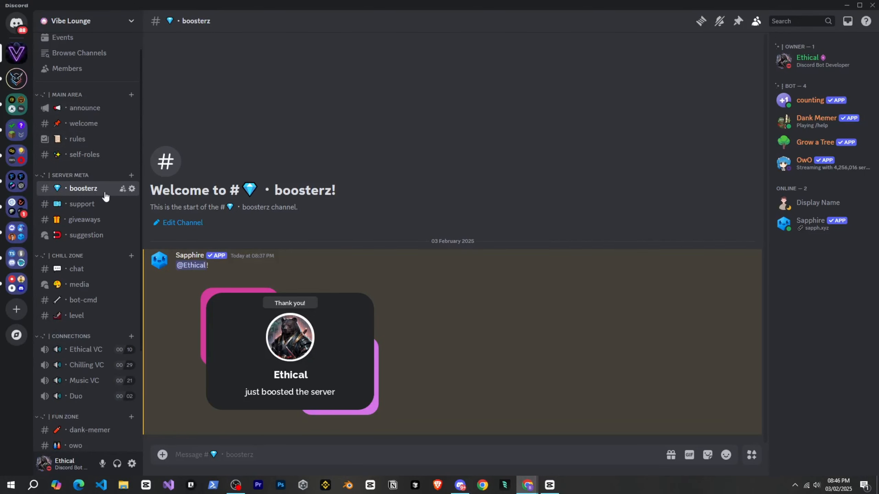
{"action": "scroll", "coordinate": [103, 193], "scroll_direction": "down", "scroll_amount": 4}
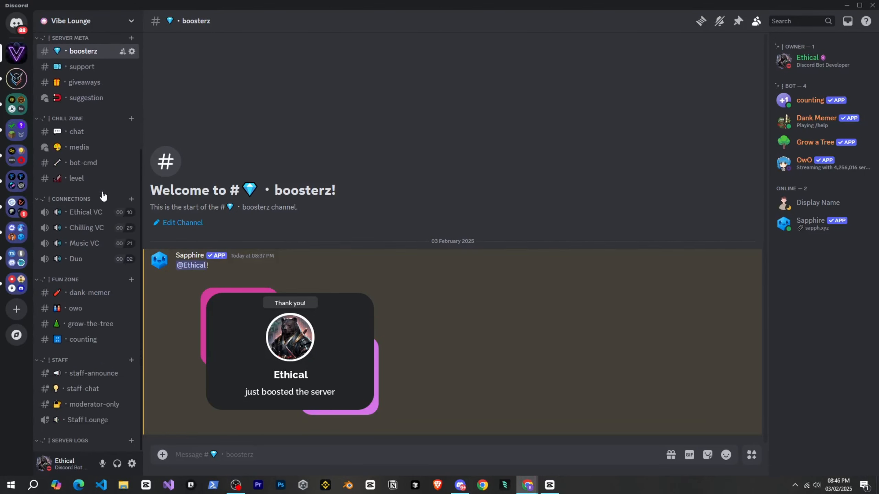
{"action": "left_click", "coordinate": [131, 441]}
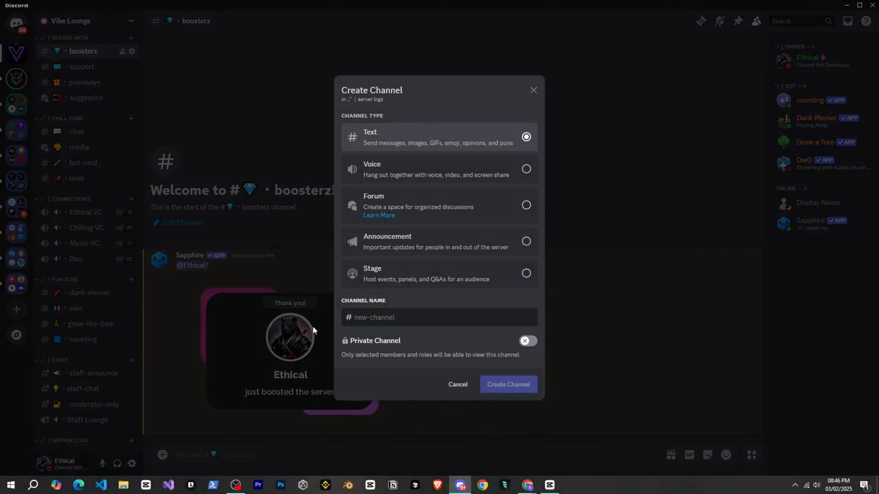
{"action": "type", "text": "logs"}
{"action": "key", "text": "Return"}
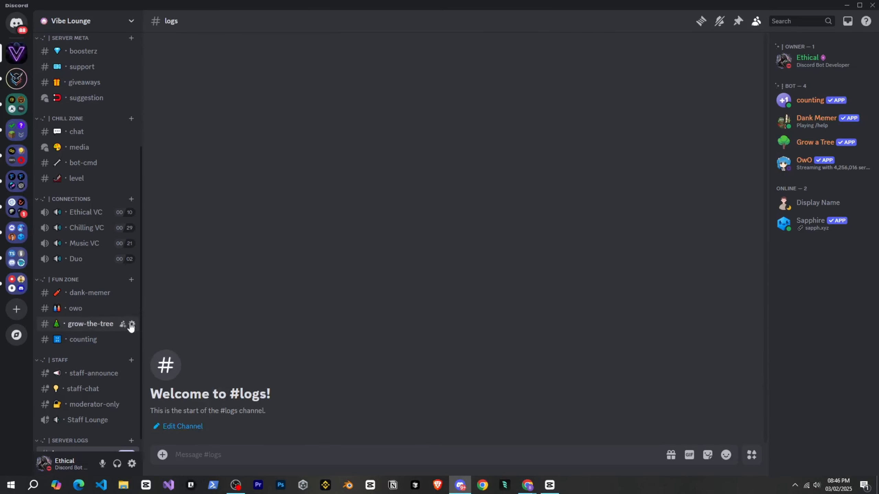
Make the logs channel private in its permissions, save the changes and close the channel settings.
{"action": "scroll", "coordinate": [130, 327], "scroll_direction": "down", "scroll_amount": 1}
{"action": "left_click", "coordinate": [130, 440]}
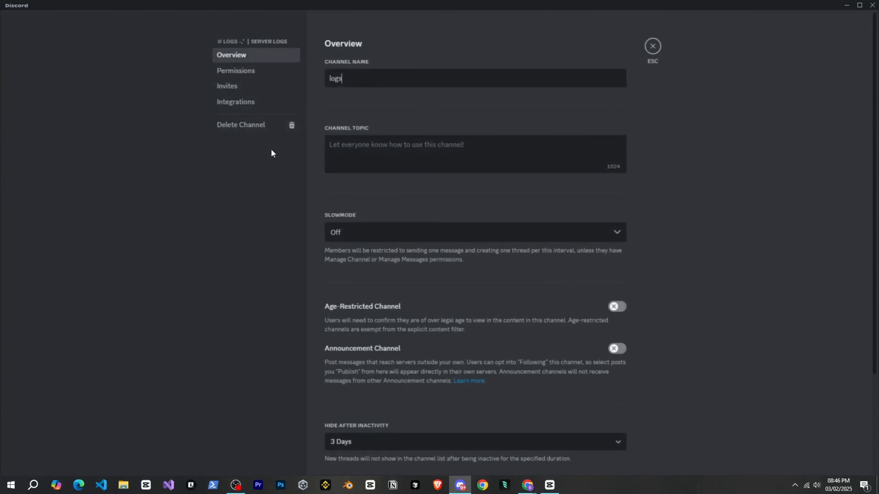
{"action": "left_click", "coordinate": [296, 74]}
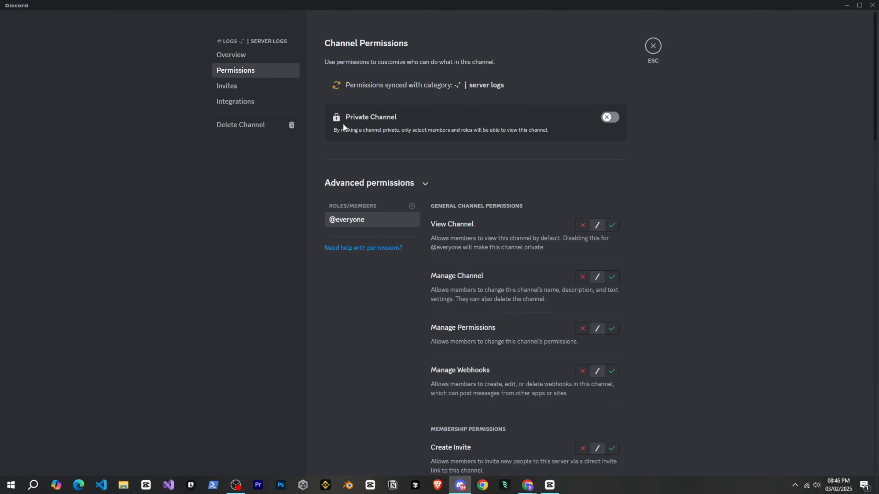
{"action": "left_click", "coordinate": [609, 118]}
{"action": "left_click", "coordinate": [612, 451]}
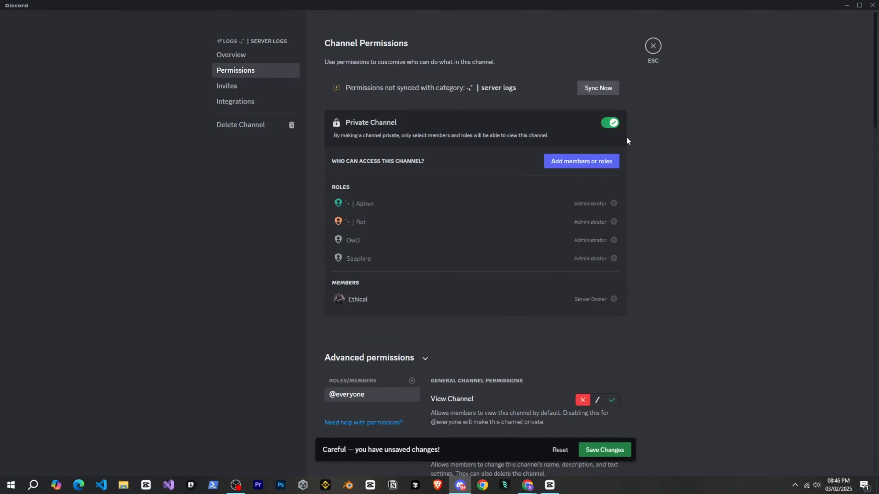
{"action": "left_click", "coordinate": [652, 47]}
Switch to the Sapphire dashboard, open the Logging module and look through the Applications and Channels log types.
{"action": "key", "text": "alt+Tab"}
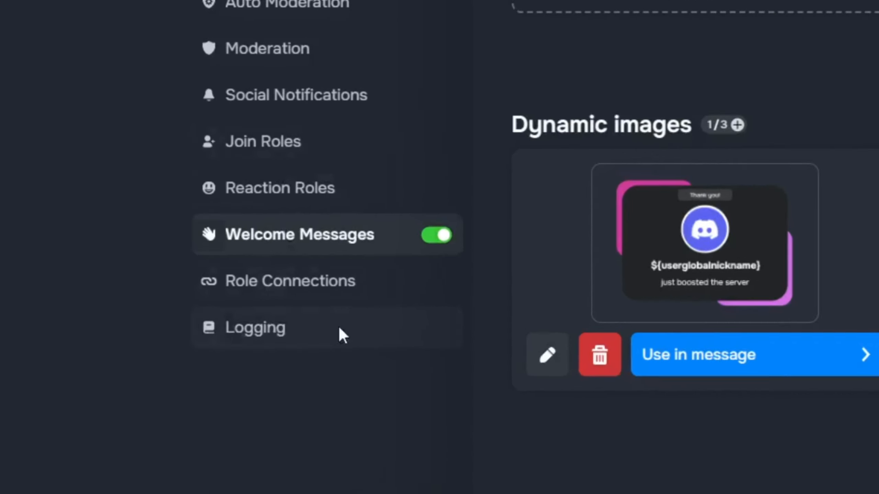
{"action": "left_click", "coordinate": [179, 373]}
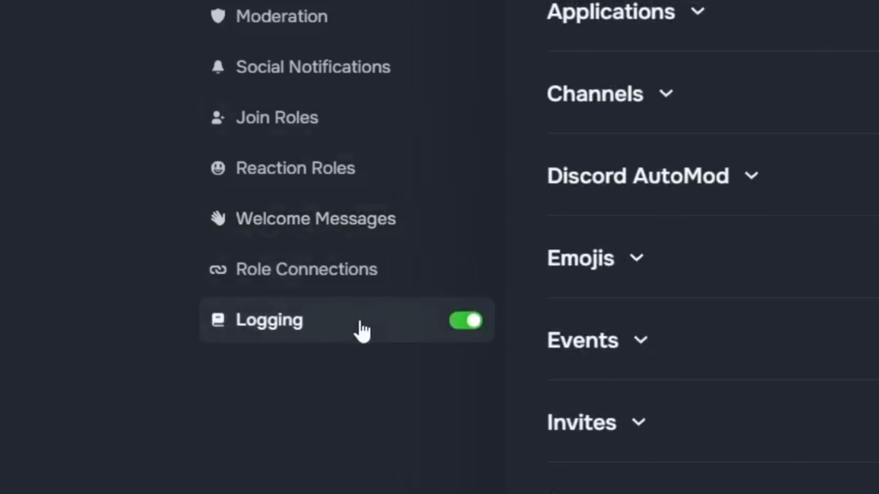
{"action": "scroll", "coordinate": [570, 240], "scroll_direction": "down", "scroll_amount": 6}
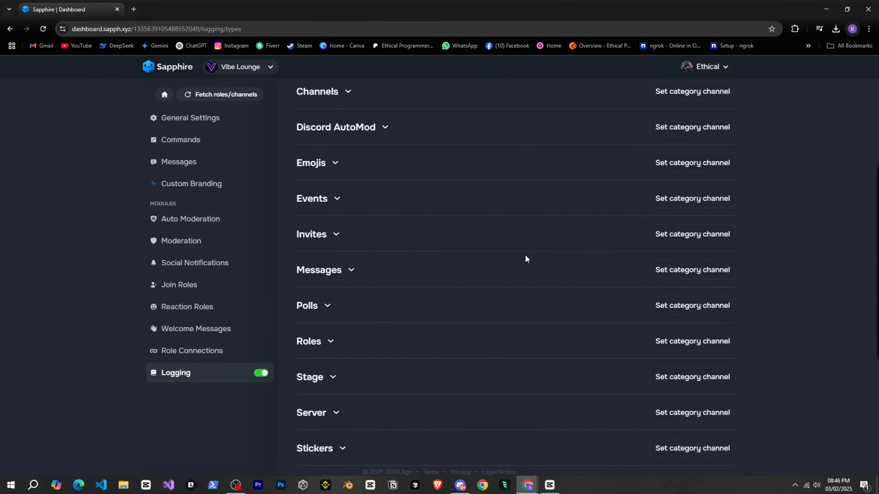
{"action": "scroll", "coordinate": [525, 257], "scroll_direction": "down", "scroll_amount": 3}
{"action": "scroll", "coordinate": [524, 257], "scroll_direction": "up", "scroll_amount": 10}
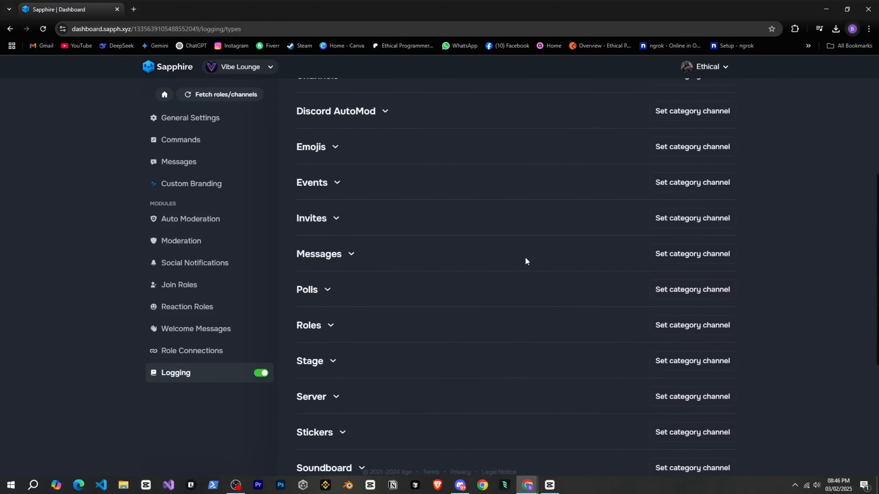
{"action": "left_click", "coordinate": [362, 178]}
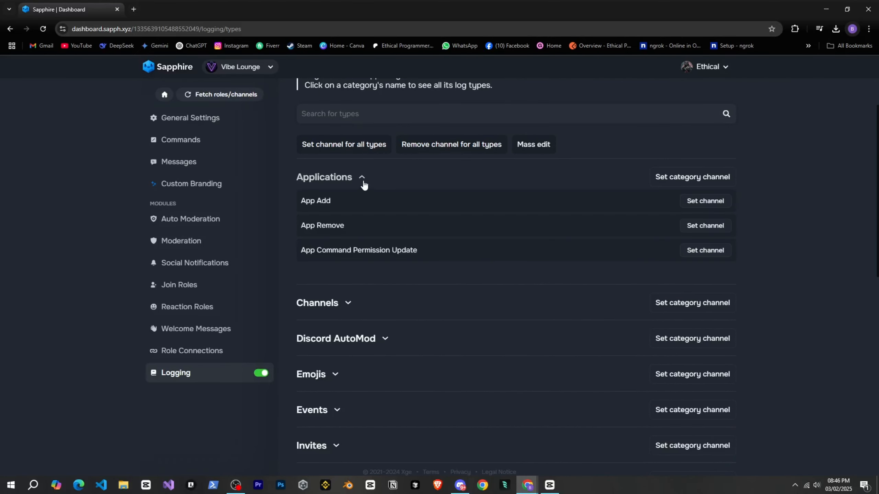
{"action": "left_click", "coordinate": [362, 181]}
{"action": "left_click", "coordinate": [347, 213]}
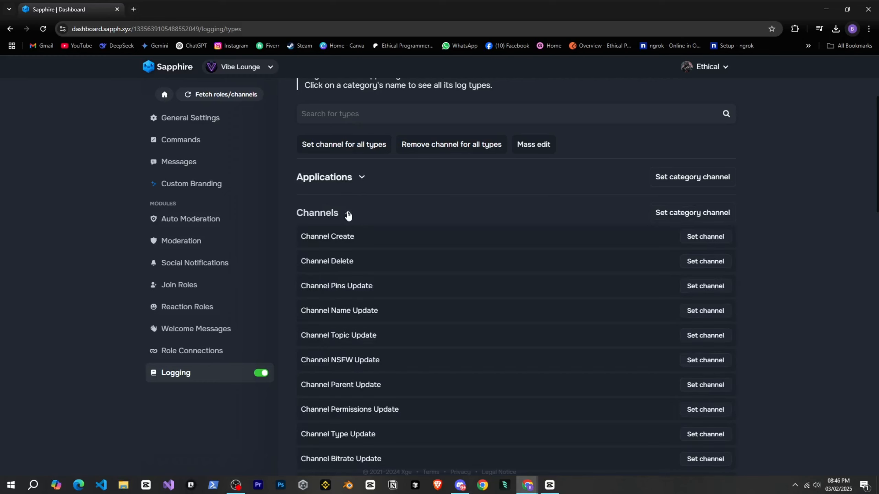
{"action": "left_click", "coordinate": [348, 213]}
{"action": "scroll", "coordinate": [398, 222], "scroll_direction": "up", "scroll_amount": 2}
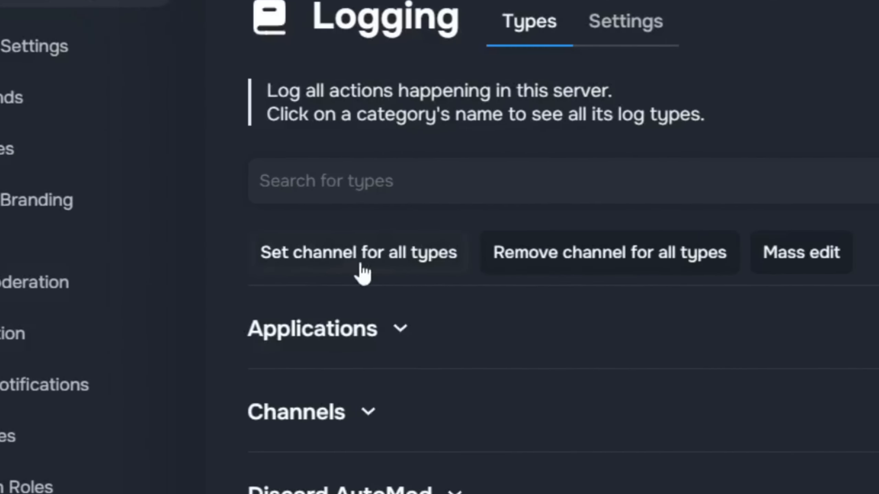
Set logs as the logging channel for all types and save the changes.
{"action": "left_click", "coordinate": [345, 211]}
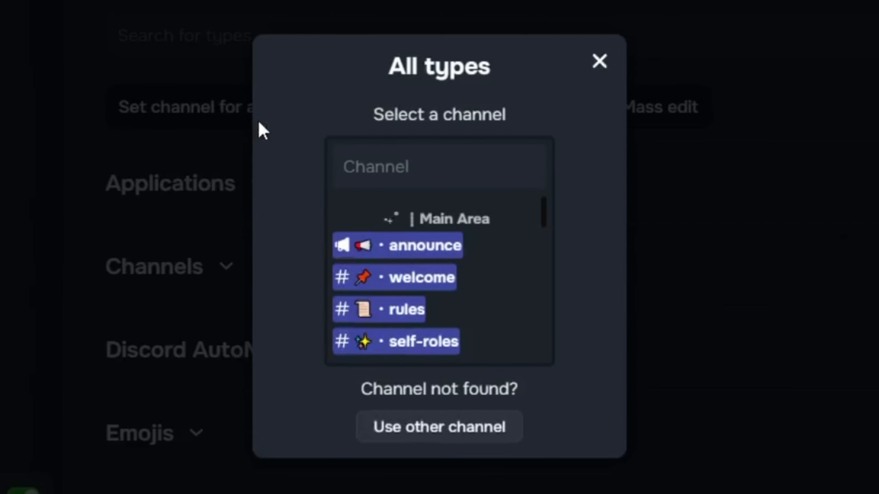
{"action": "left_click", "coordinate": [343, 166]}
{"action": "type", "text": "logs"}
{"action": "left_click", "coordinate": [357, 245]}
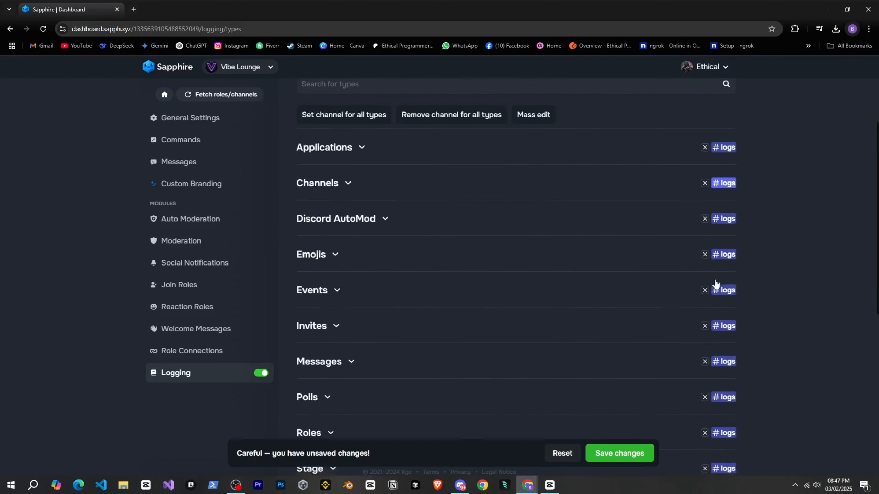
{"action": "scroll", "coordinate": [716, 283], "scroll_direction": "down", "scroll_amount": 3}
{"action": "scroll", "coordinate": [667, 330], "scroll_direction": "up", "scroll_amount": 6}
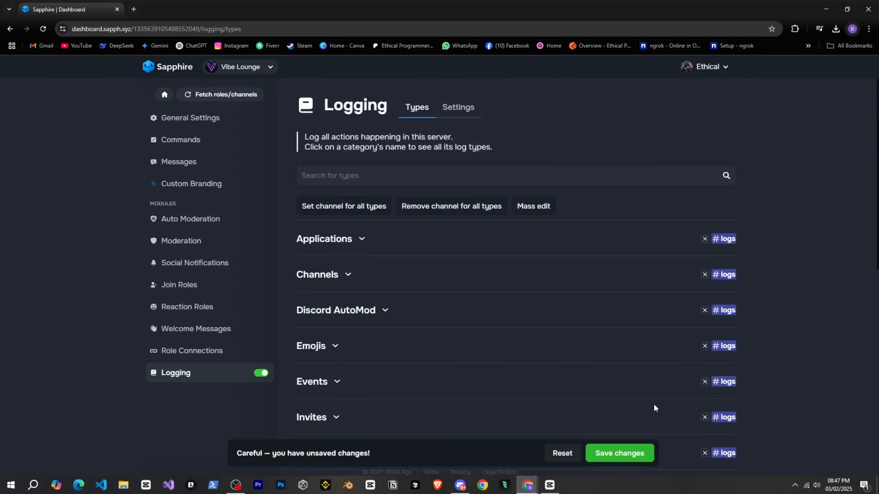
{"action": "left_click", "coordinate": [621, 452]}
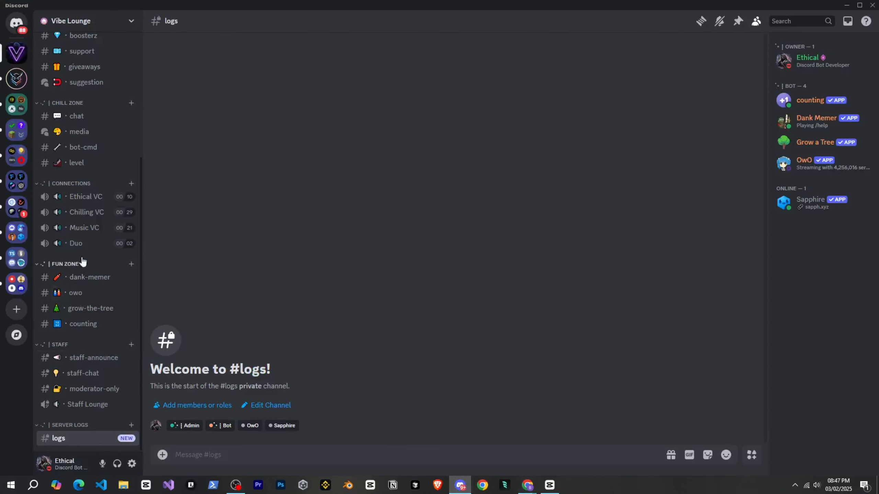
Switch to Discord, send hello in the chat channel, delete that message and check the logs channel for the entry.
{"action": "scroll", "coordinate": [78, 253], "scroll_direction": "up", "scroll_amount": 2}
{"action": "left_click", "coordinate": [76, 224]}
{"action": "left_click", "coordinate": [77, 207]}
{"action": "scroll", "coordinate": [86, 284], "scroll_direction": "down", "scroll_amount": 3}
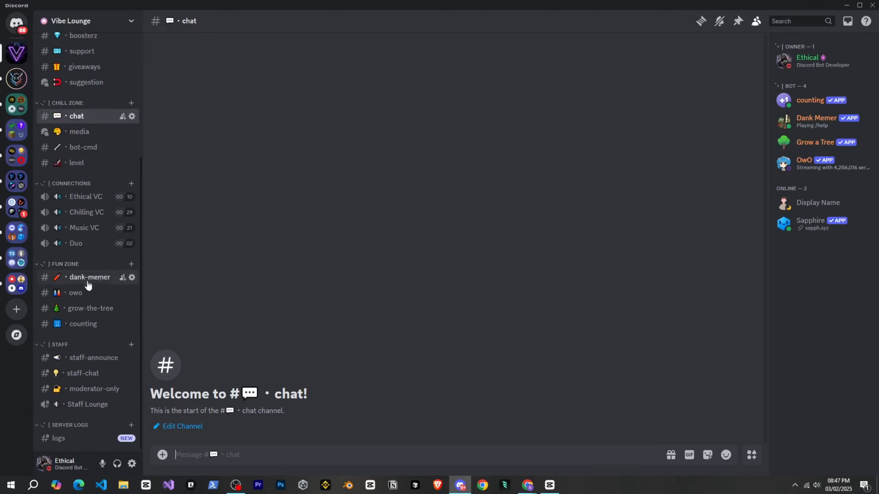
{"action": "type", "text": "hello"}
{"action": "key", "text": "Return"}
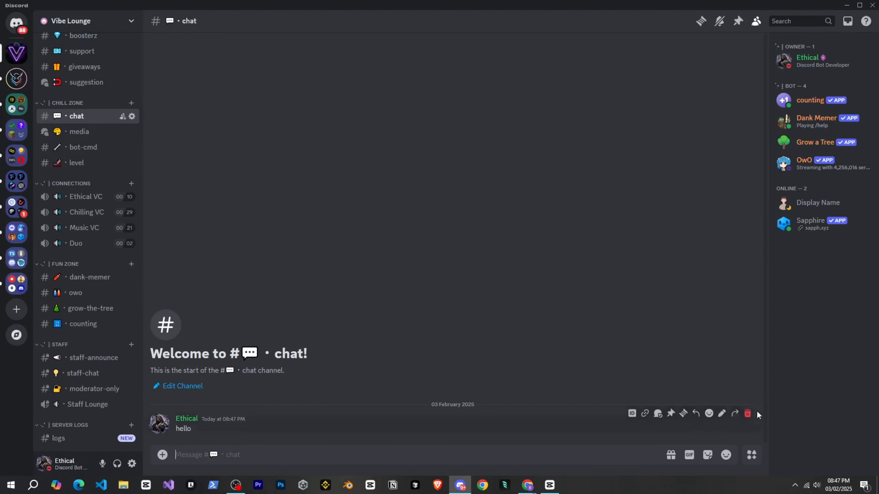
{"action": "left_click", "coordinate": [748, 414], "text": "shift"}
{"action": "left_click", "coordinate": [58, 439]}
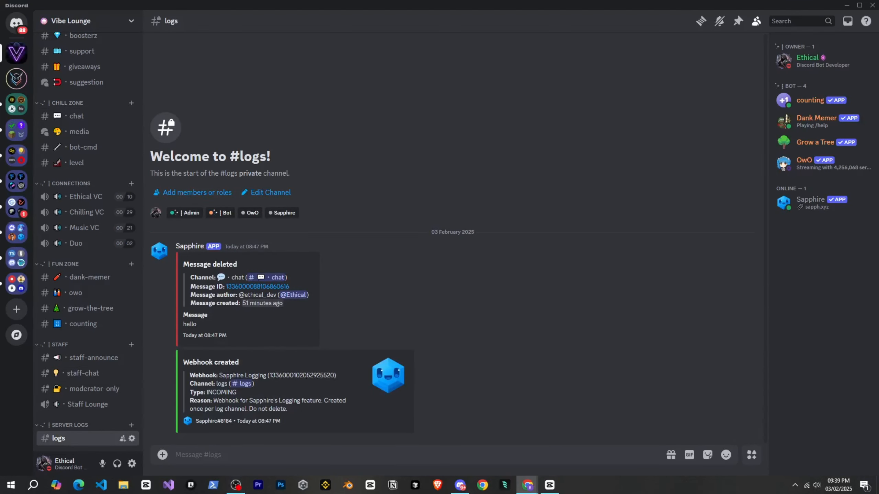
{"action": "left_click", "coordinate": [437, 276]}
Open the chat channel and look over the server's channel and member lists.
{"action": "scroll", "coordinate": [86, 209], "scroll_direction": "up", "scroll_amount": 1}
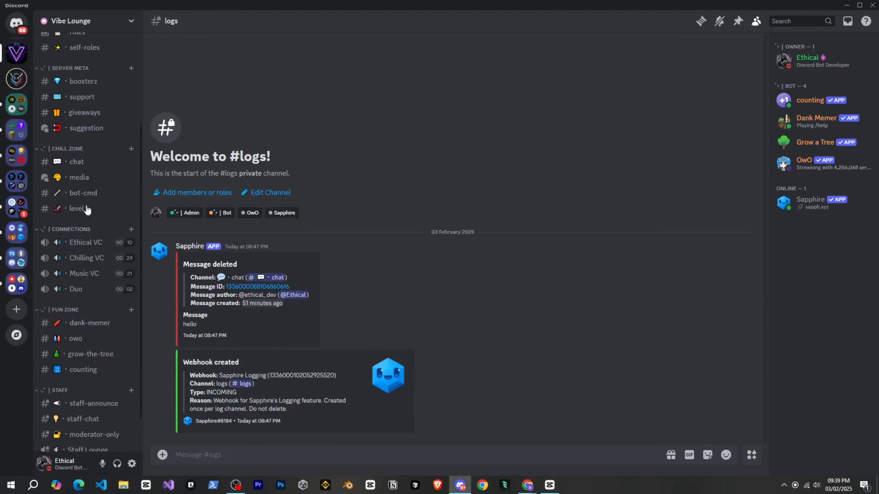
{"action": "left_click", "coordinate": [81, 169]}
{"action": "scroll", "coordinate": [82, 173], "scroll_direction": "up", "scroll_amount": 1}
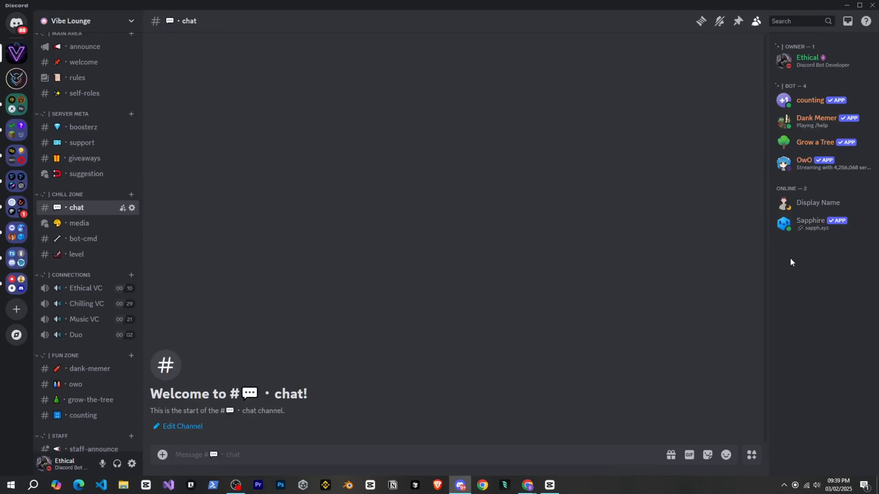
Switch to the Sapphire dashboard, open the Join Roles module and add Member as a role for joining users.
{"action": "mouse_move", "coordinate": [528, 484]}
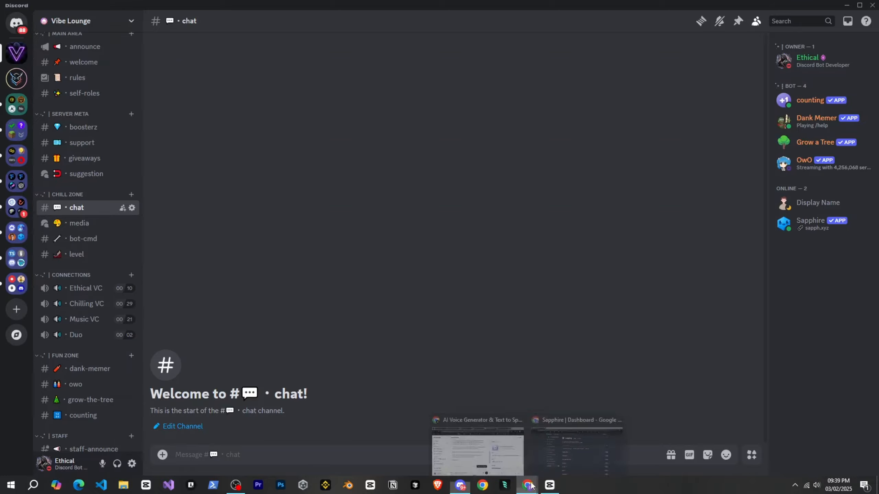
{"action": "left_click", "coordinate": [547, 465]}
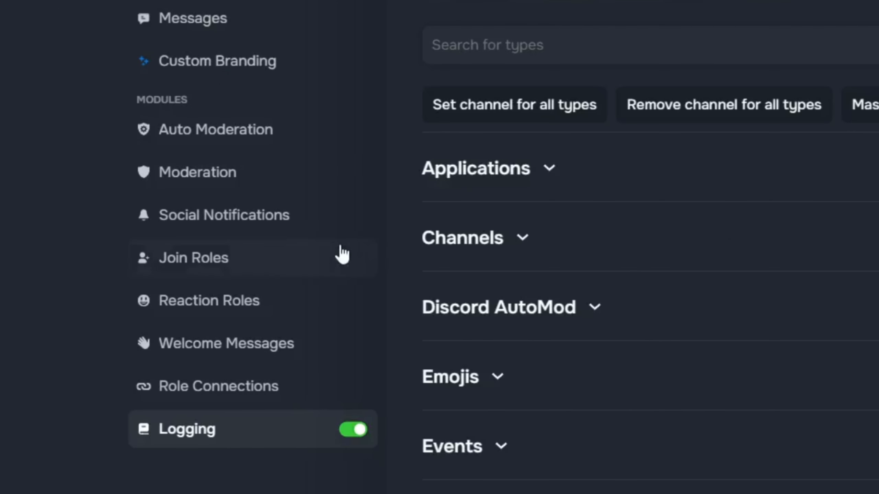
{"action": "left_click", "coordinate": [301, 276]}
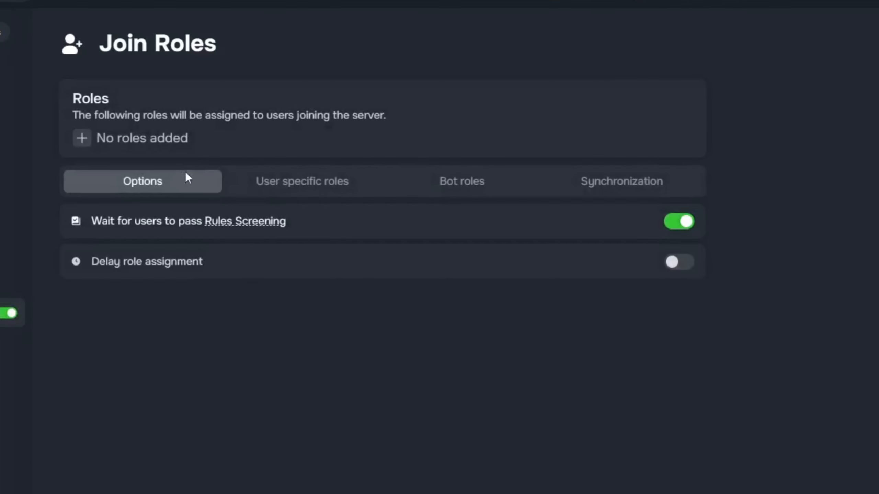
{"action": "left_click", "coordinate": [82, 139]}
{"action": "scroll", "coordinate": [80, 232], "scroll_direction": "down", "scroll_amount": 3}
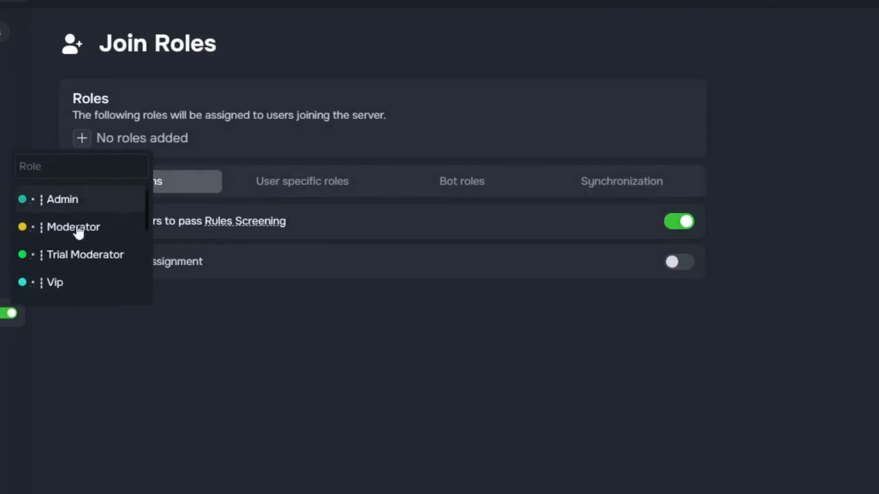
{"action": "left_click", "coordinate": [77, 267]}
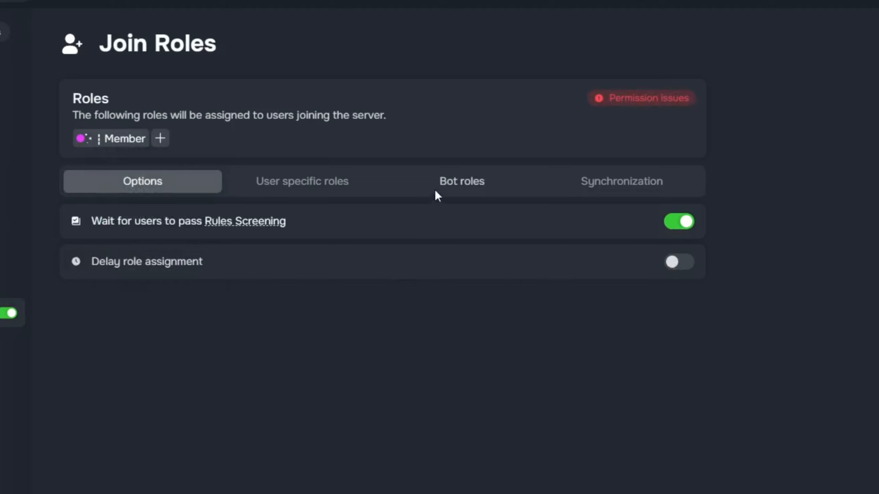
Enable different join roles for bots, choose the Bot role and return to the general join role options.
{"action": "left_click", "coordinate": [448, 187]}
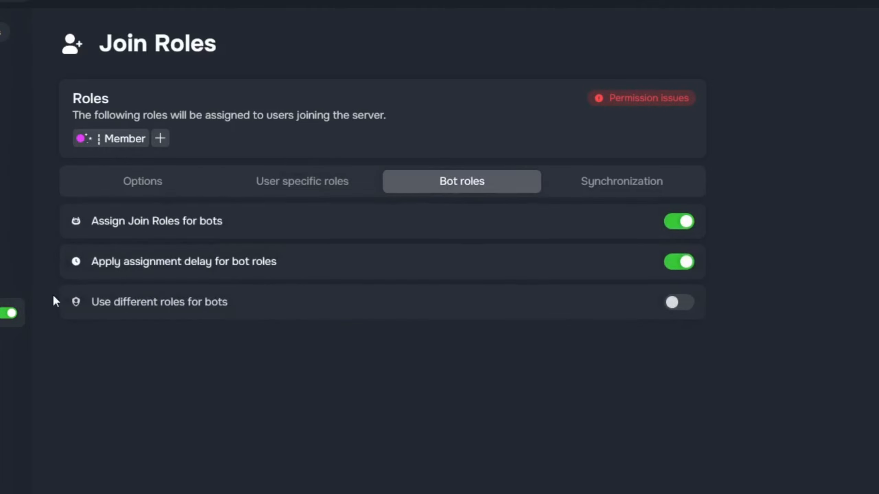
{"action": "left_click", "coordinate": [677, 304]}
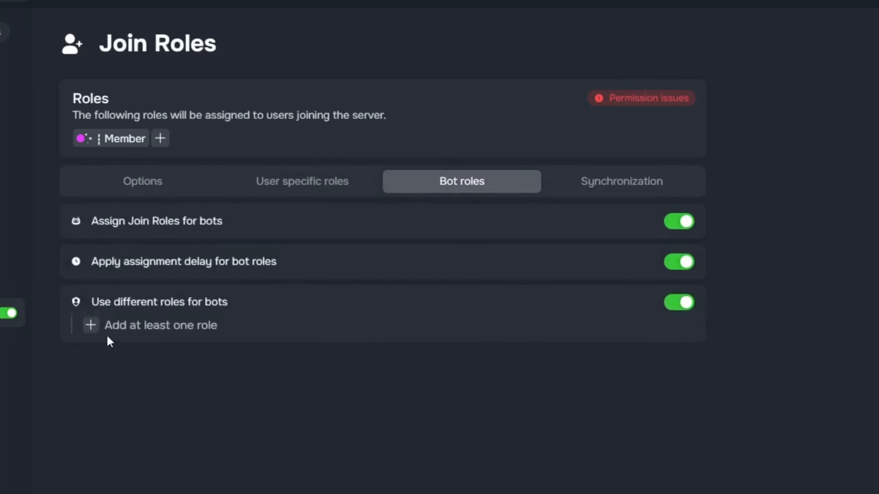
{"action": "left_click", "coordinate": [89, 333]}
{"action": "scroll", "coordinate": [104, 440], "scroll_direction": "down", "scroll_amount": 4}
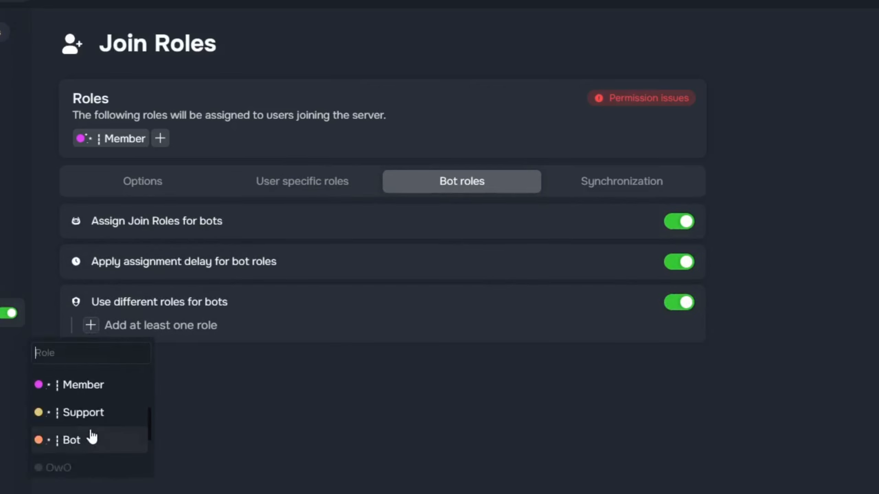
{"action": "left_click", "coordinate": [129, 440]}
{"action": "left_click", "coordinate": [134, 182]}
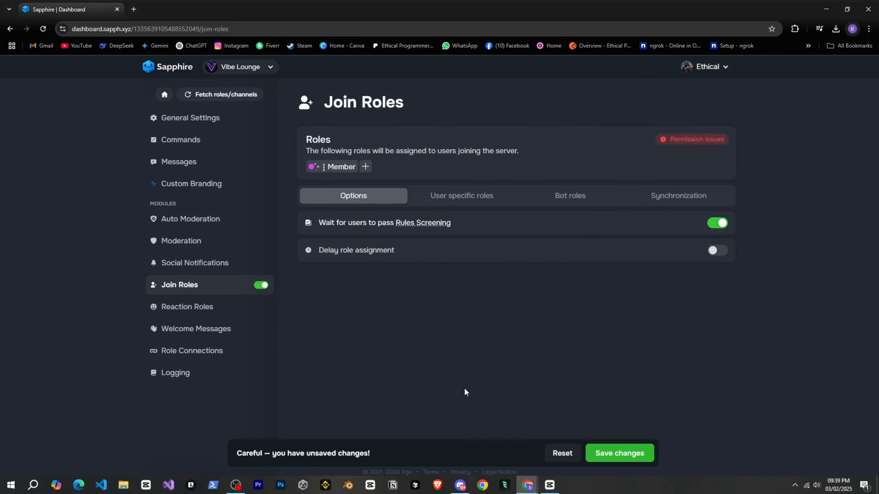
Switch to Discord, move the Sapphire role directly above Member in the server's roles and save the changes.
{"action": "left_click", "coordinate": [460, 485]}
{"action": "left_click", "coordinate": [85, 26]}
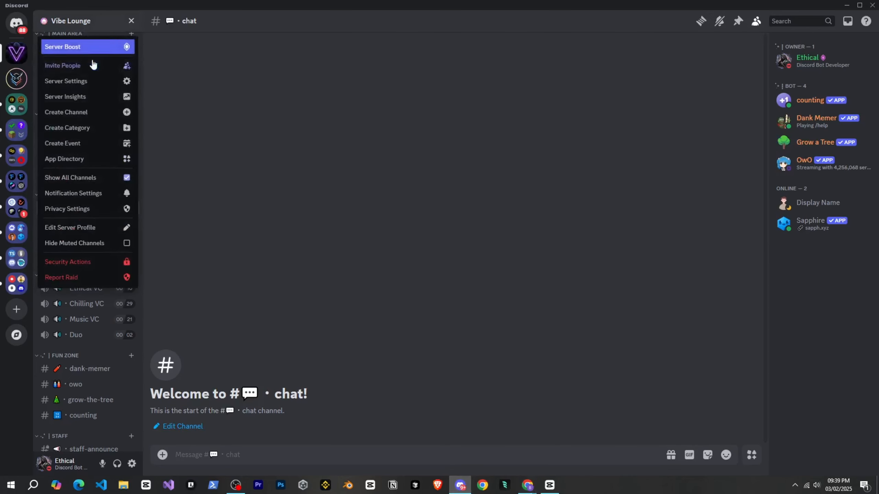
{"action": "left_click", "coordinate": [92, 81]}
{"action": "left_click", "coordinate": [243, 72]}
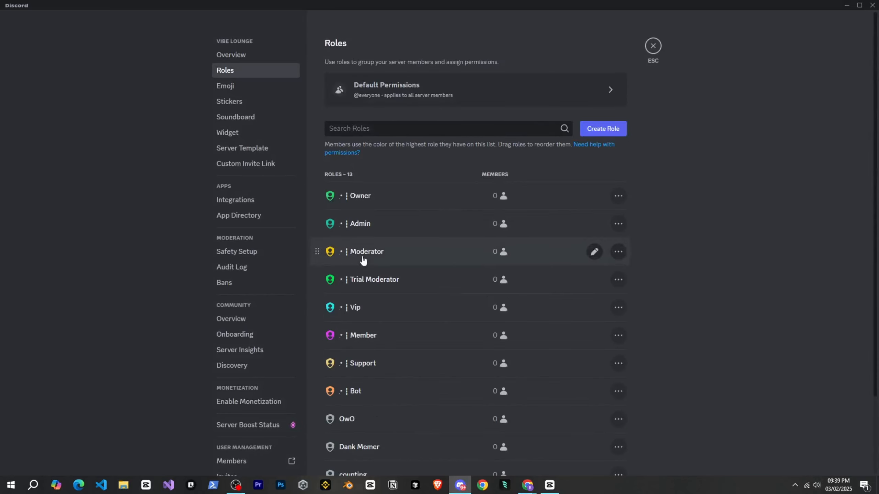
{"action": "scroll", "coordinate": [357, 310], "scroll_direction": "down", "scroll_amount": 3}
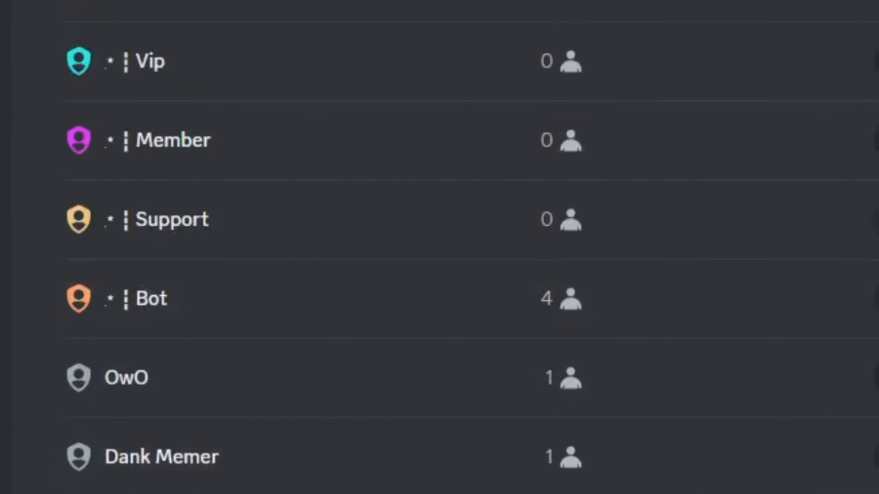
{"action": "left_click_drag", "start_coordinate": [318, 410], "coordinate": [313, 153]}
{"action": "left_click_drag", "start_coordinate": [27, 194], "coordinate": [41, 218]}
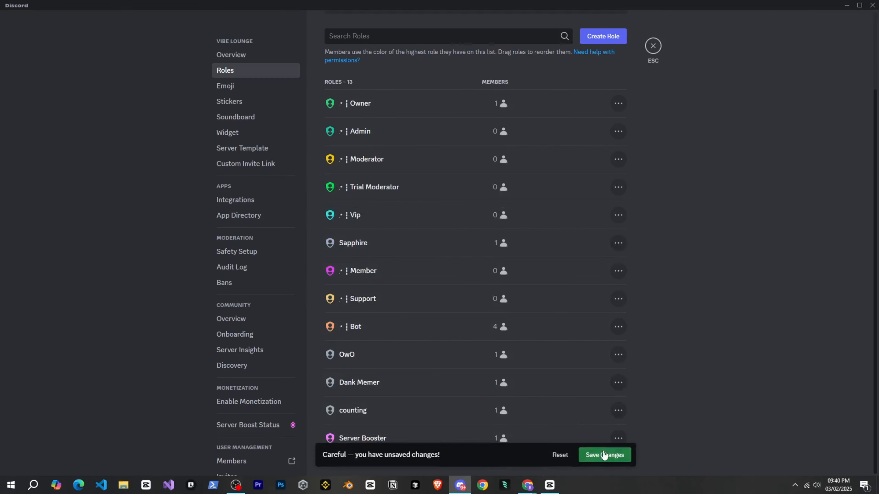
{"action": "left_click", "coordinate": [600, 453]}
Save the Join Roles changes in the Sapphire dashboard and synchronize the join roles to all server users.
{"action": "left_click", "coordinate": [630, 458]}
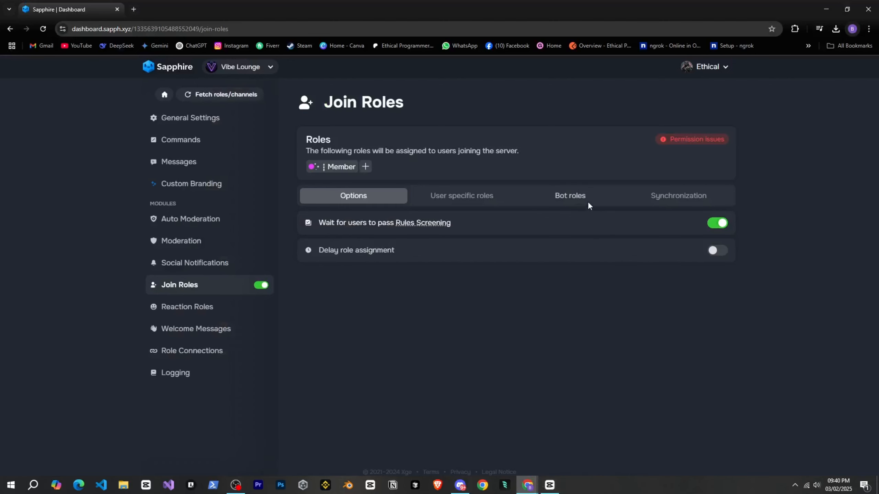
{"action": "left_click", "coordinate": [667, 196]}
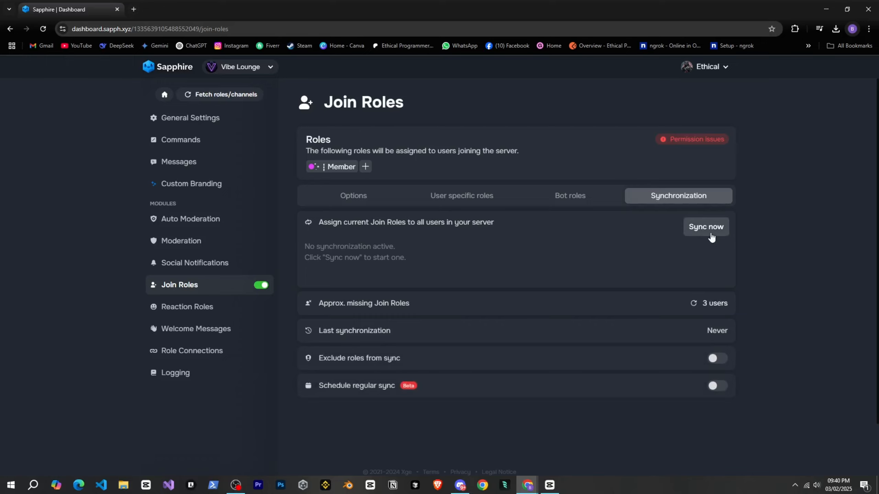
{"action": "left_click", "coordinate": [708, 229]}
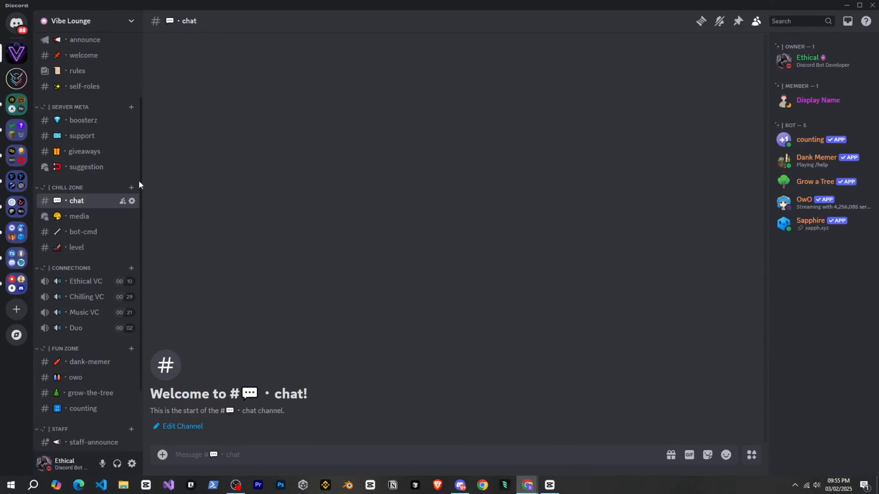
Look over the Discord channel list, switch to the Sapphire dashboard and open the Auto Moderation module.
{"action": "scroll", "coordinate": [123, 224], "scroll_direction": "down", "scroll_amount": 3}
{"action": "scroll", "coordinate": [123, 230], "scroll_direction": "up", "scroll_amount": 5}
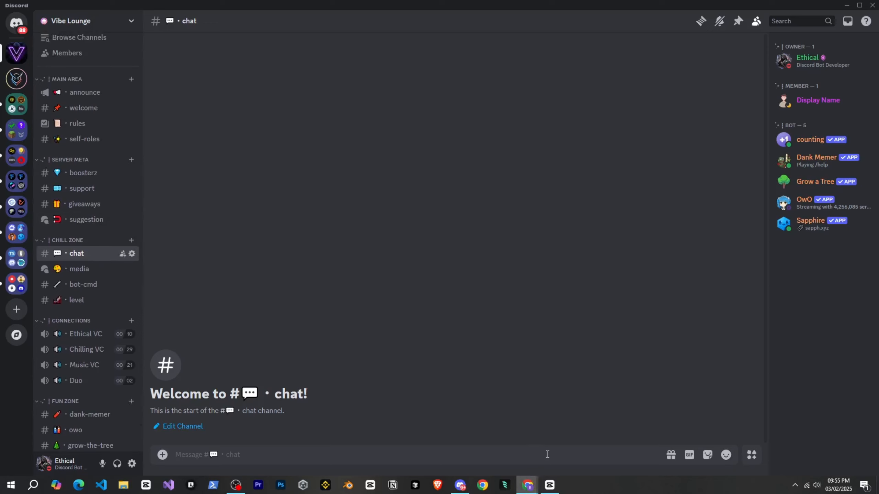
{"action": "left_click", "coordinate": [481, 452]}
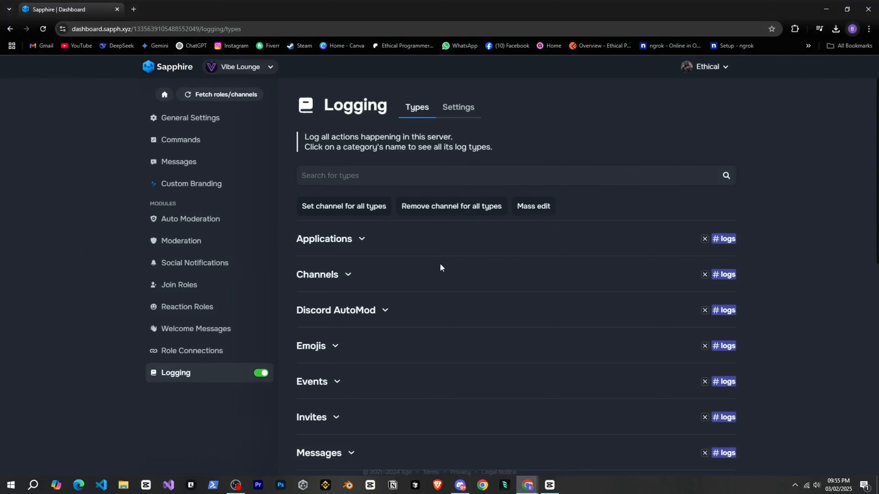
{"action": "scroll", "coordinate": [369, 291], "scroll_direction": "down", "scroll_amount": 1}
{"action": "left_click", "coordinate": [218, 228]}
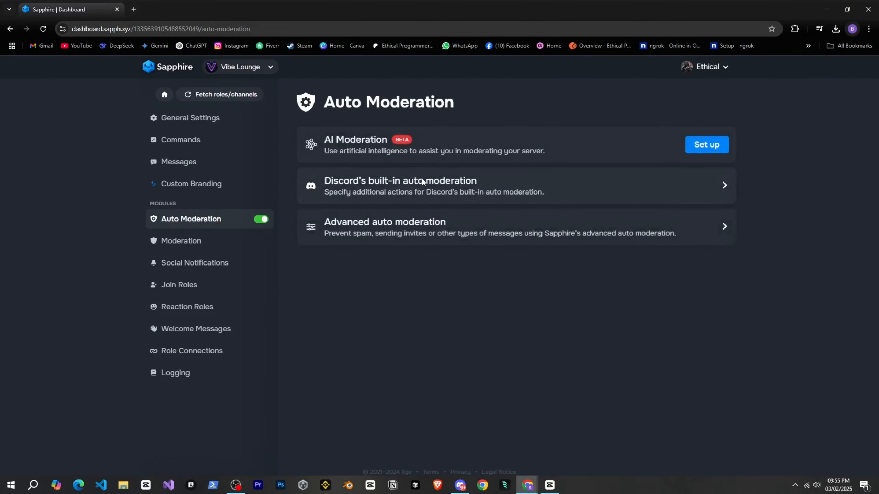
Set up AI Moderation for all four inappropriate language categories with Report to moderators and Delete message actions, and save.
{"action": "left_click", "coordinate": [675, 146]}
{"action": "left_click", "coordinate": [429, 299]}
{"action": "left_click", "coordinate": [439, 377]}
{"action": "left_click", "coordinate": [440, 356]}
{"action": "scroll", "coordinate": [623, 400], "scroll_direction": "down", "scroll_amount": 1}
{"action": "left_click", "coordinate": [602, 281]}
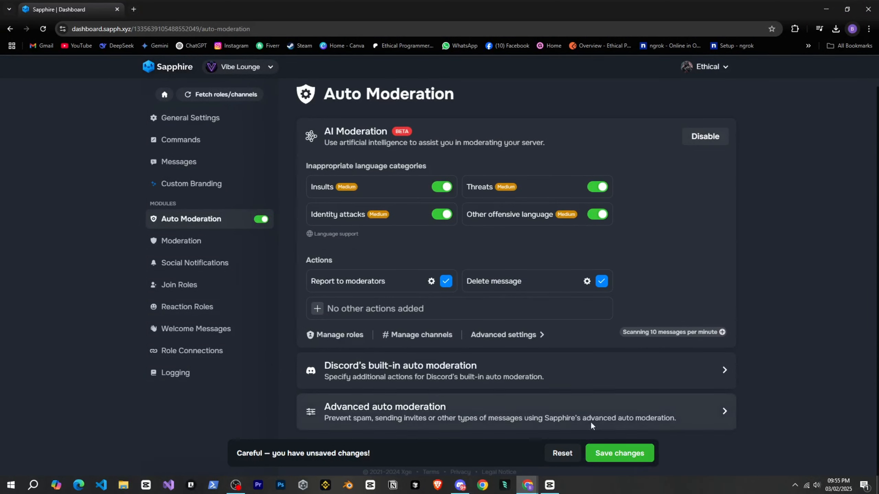
{"action": "left_click", "coordinate": [619, 454]}
Open Advanced auto moderation and add a Spam condition of 3 messages in 5 seconds with the Delete messages action.
{"action": "left_click", "coordinate": [524, 412]}
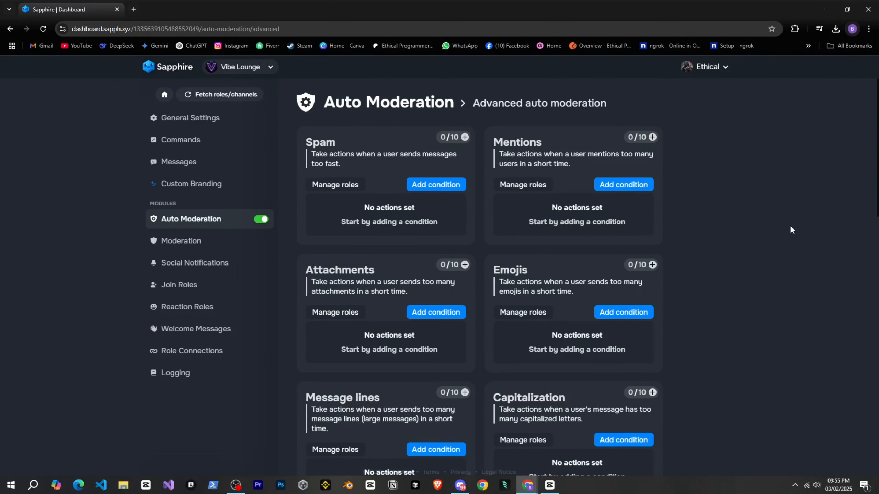
{"action": "scroll", "coordinate": [796, 200], "scroll_direction": "down", "scroll_amount": 7}
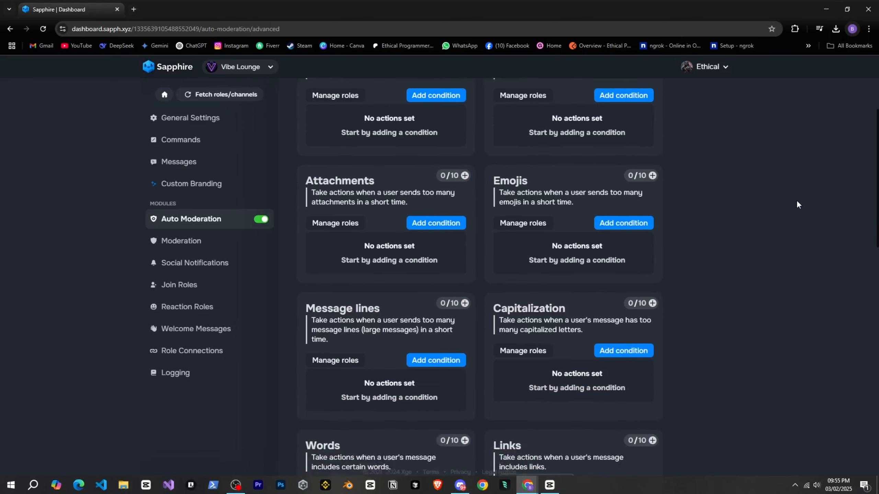
{"action": "scroll", "coordinate": [791, 210], "scroll_direction": "down", "scroll_amount": 4}
{"action": "scroll", "coordinate": [791, 211], "scroll_direction": "up", "scroll_amount": 10}
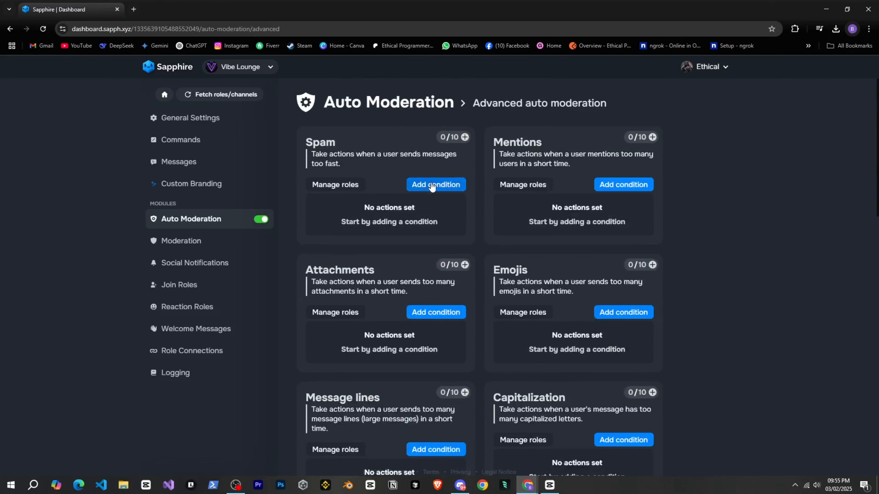
{"action": "left_click", "coordinate": [432, 186]}
{"action": "left_click", "coordinate": [318, 221]}
{"action": "left_click", "coordinate": [312, 260]}
{"action": "left_click", "coordinate": [542, 221]}
Exclude the Owner and Admin roles from the Spam rule and close the roles dialog.
{"action": "left_click", "coordinate": [335, 185]}
{"action": "left_click", "coordinate": [340, 280]}
{"action": "left_click", "coordinate": [359, 317]}
{"action": "left_click", "coordinate": [359, 332]}
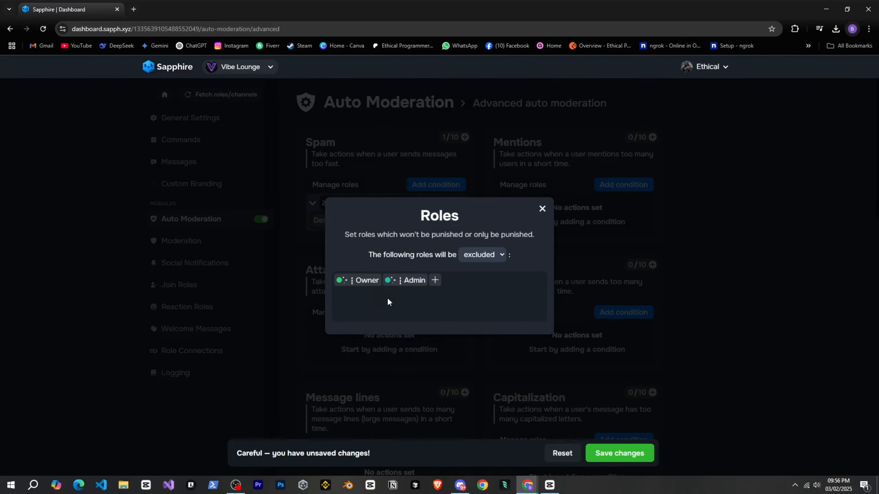
{"action": "left_click", "coordinate": [542, 209]}
Add conditions for 3 mentions and for 3 attachments in 5 seconds, each with the Delete messages action.
{"action": "left_click", "coordinate": [624, 185]}
{"action": "left_click", "coordinate": [506, 221]}
{"action": "left_click", "coordinate": [504, 261]}
{"action": "left_click", "coordinate": [581, 221]}
{"action": "scroll", "coordinate": [432, 303], "scroll_direction": "down", "scroll_amount": 1}
{"action": "left_click", "coordinate": [433, 263]}
{"action": "left_click", "coordinate": [317, 298]}
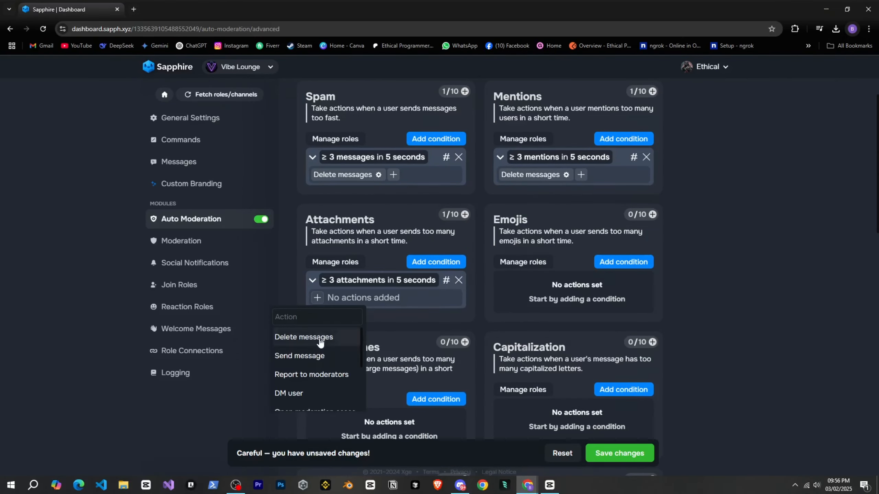
{"action": "left_click", "coordinate": [320, 340]}
Add an Emojis condition of 5 emojis in 5 seconds with the Delete messages action.
{"action": "left_click", "coordinate": [623, 262]}
{"action": "left_click", "coordinate": [505, 298]}
{"action": "left_click", "coordinate": [554, 280]}
{"action": "left_click", "coordinate": [507, 298]}
{"action": "left_click", "coordinate": [506, 337]}
Add Message lines (3 lines in 5 seconds) and Capitalization (80 % caps, 10 chars) conditions, both deleting messages.
{"action": "scroll", "coordinate": [506, 332], "scroll_direction": "down", "scroll_amount": 3}
{"action": "left_click", "coordinate": [436, 258]}
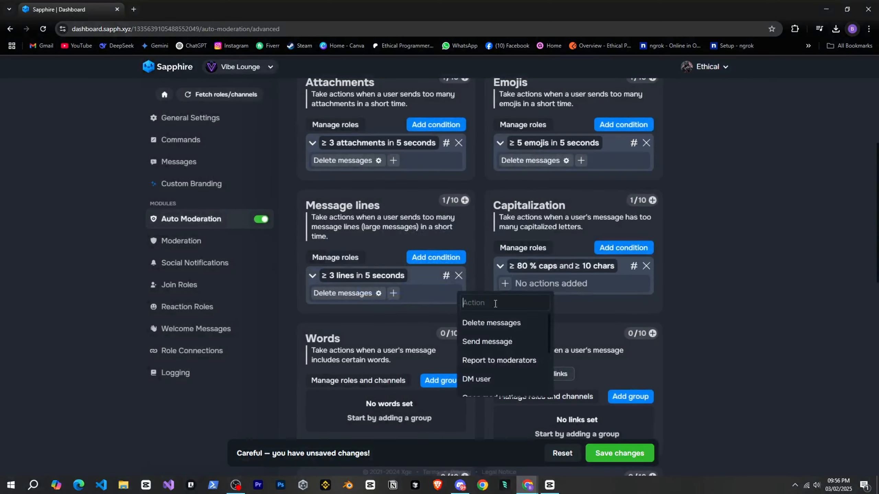
{"action": "left_click", "coordinate": [492, 322]}
Add a group for all links to the Links rule and a group to the Invites rule.
{"action": "scroll", "coordinate": [491, 323], "scroll_direction": "down", "scroll_amount": 3}
{"action": "left_click", "coordinate": [630, 260]}
{"action": "left_click", "coordinate": [500, 276]}
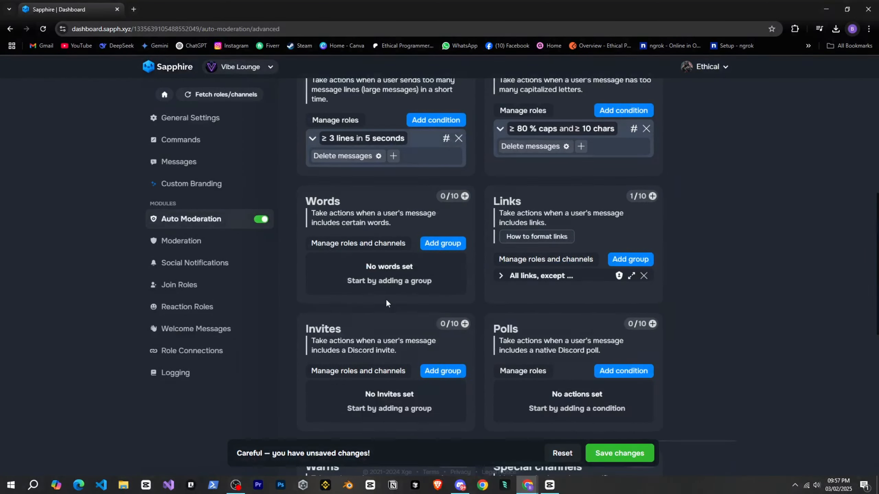
{"action": "scroll", "coordinate": [387, 302], "scroll_direction": "down", "scroll_amount": 3}
{"action": "left_click", "coordinate": [442, 281]}
{"action": "left_click", "coordinate": [443, 298]}
{"action": "left_click", "coordinate": [585, 221]}
{"action": "scroll", "coordinate": [416, 292], "scroll_direction": "down", "scroll_amount": 3}
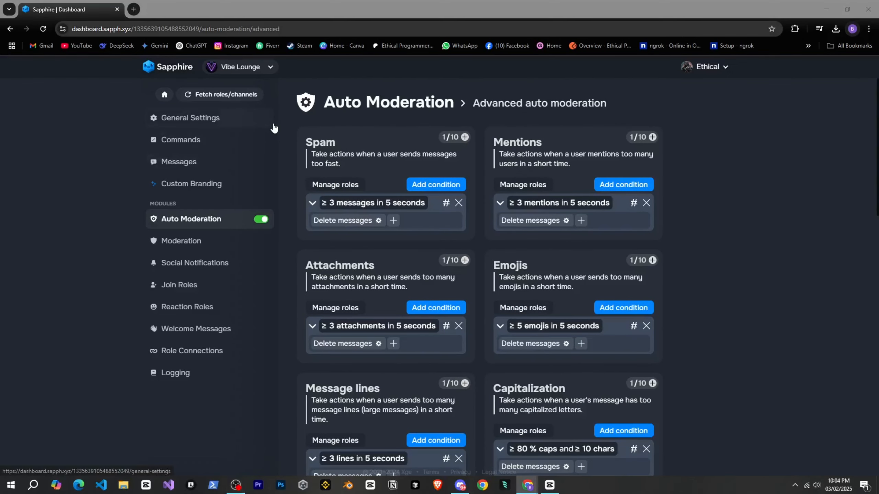
{"action": "scroll", "coordinate": [273, 128], "scroll_direction": "down", "scroll_amount": 3}
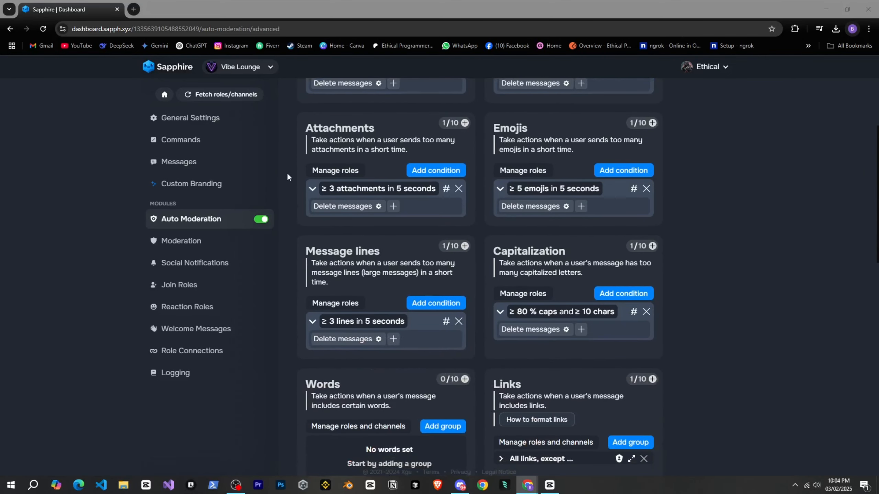
{"action": "scroll", "coordinate": [287, 172], "scroll_direction": "up", "scroll_amount": 3}
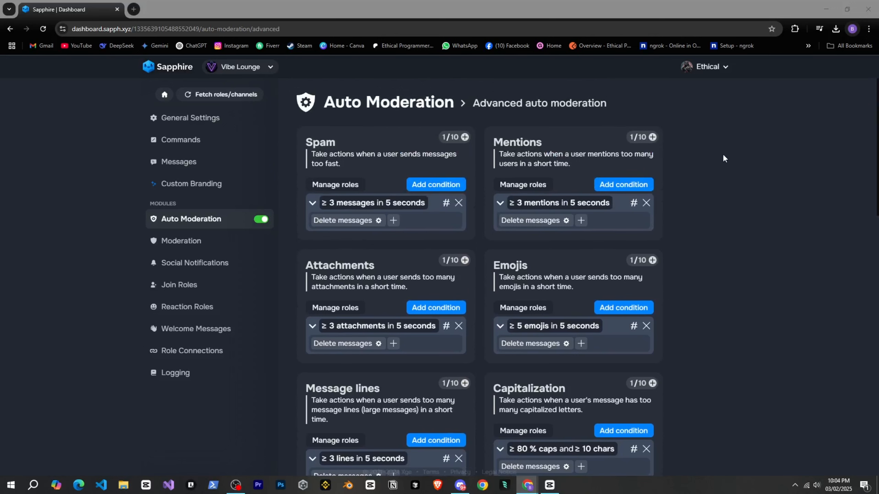
Open top.gg in a new browser tab and search its Discord bot list for music.
{"action": "left_click", "coordinate": [135, 10]}
{"action": "type", "text": "top."}
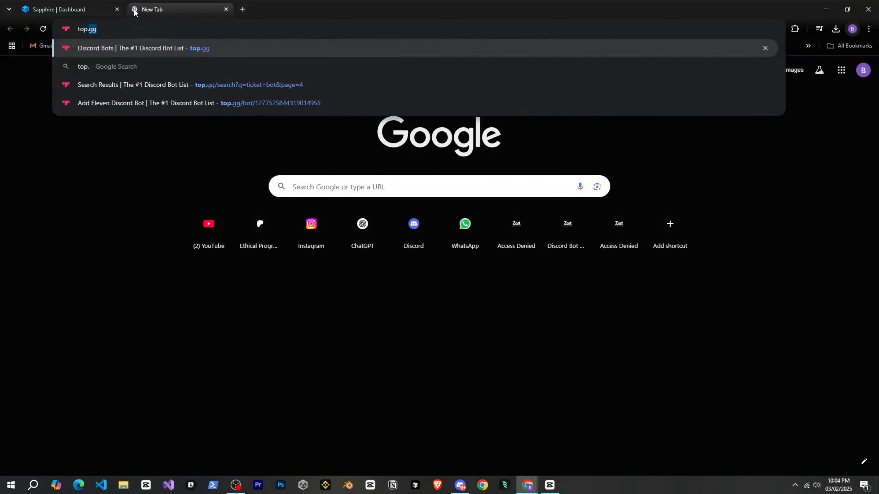
{"action": "key", "text": "Return"}
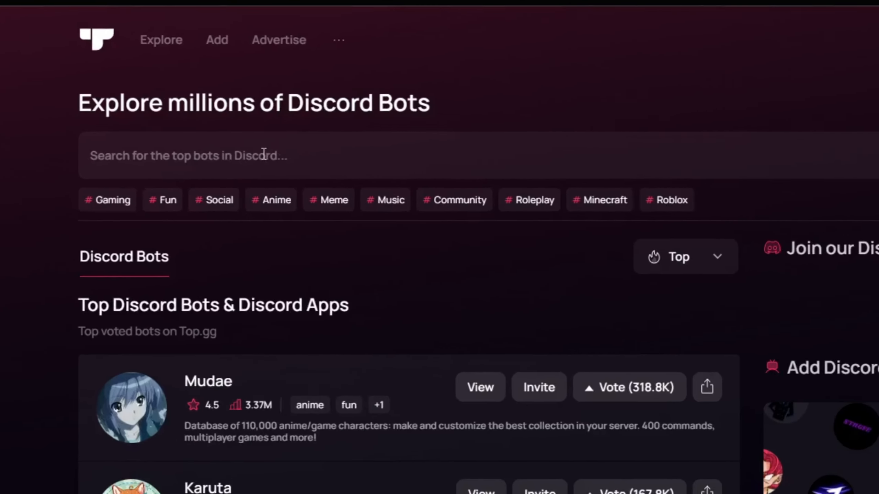
{"action": "left_click", "coordinate": [249, 149]}
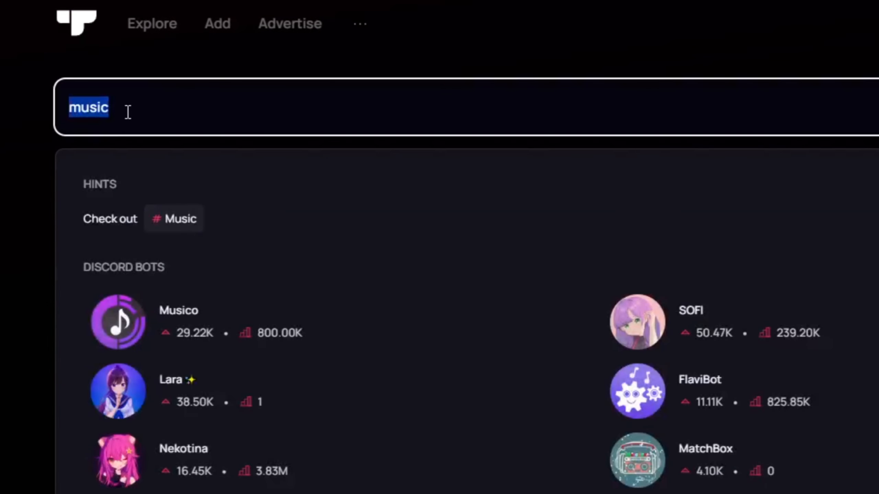
{"action": "type", "text": "music"}
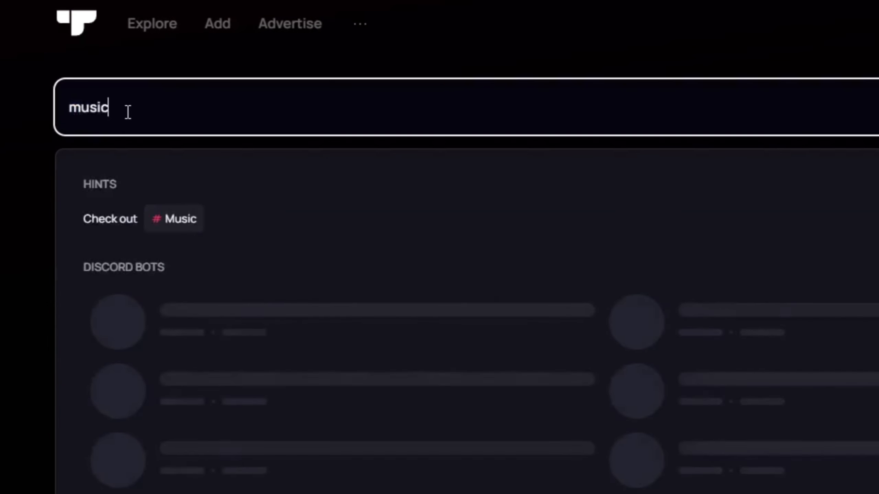
{"action": "key", "text": "Return"}
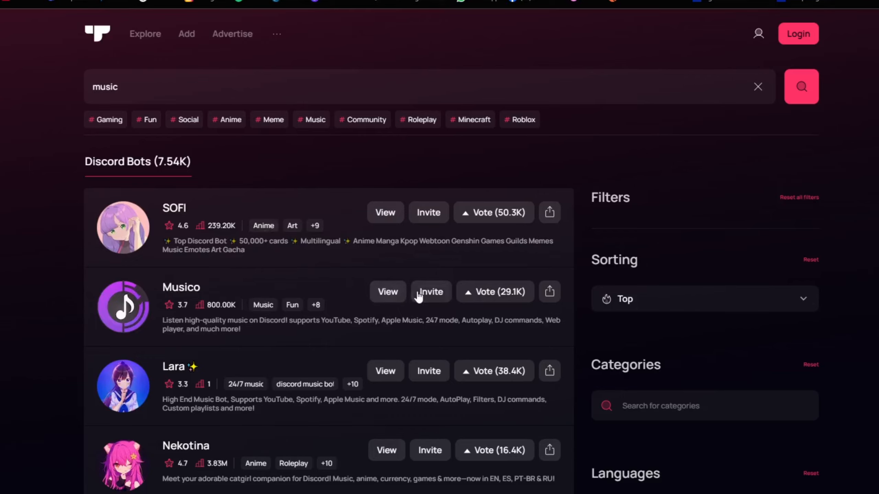
Search the top.gg bot list for giveaway bot and look through the listed bots.
{"action": "left_click", "coordinate": [330, 83]}
{"action": "type", "text": "giveawya b"}
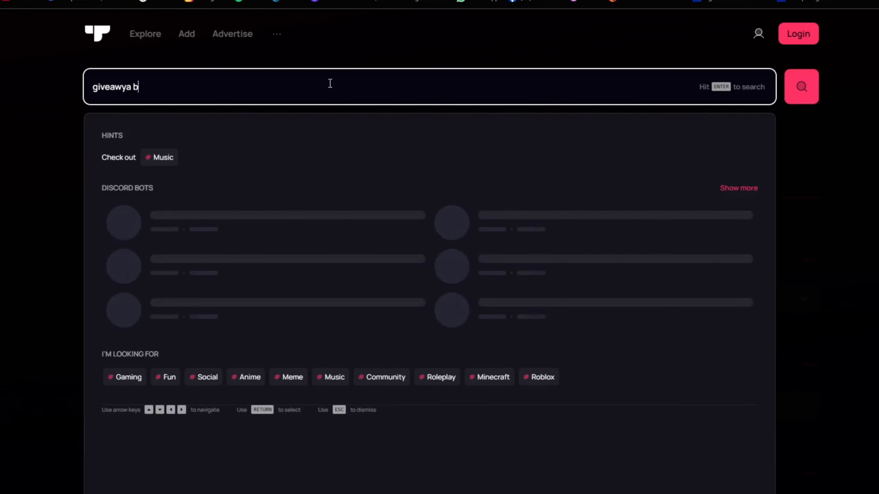
{"action": "type", "text": "ot"}
{"action": "key", "text": "Return"}
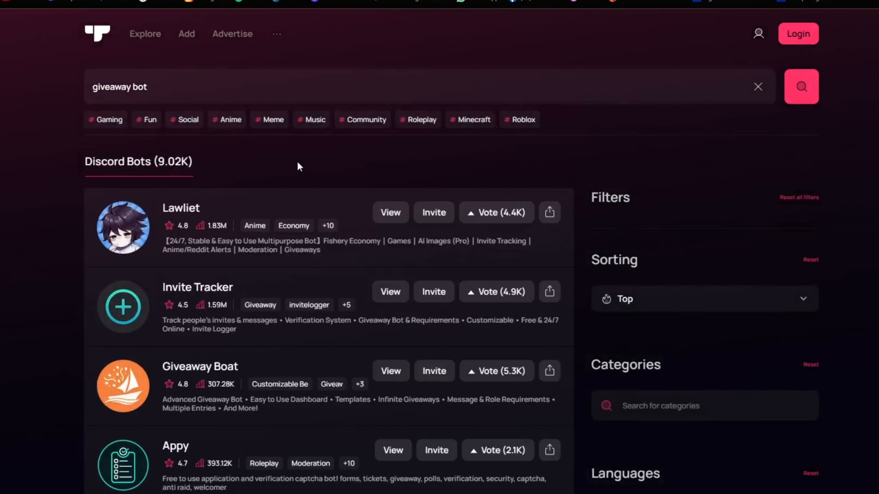
{"action": "scroll", "coordinate": [298, 162], "scroll_direction": "down", "scroll_amount": 2}
{"action": "scroll", "coordinate": [383, 357], "scroll_direction": "up", "scroll_amount": 2}
Search top.gg for cookie, invite the Cookie bot and add it to the Vibe Lounge server in Discord.
{"action": "left_click", "coordinate": [209, 91]}
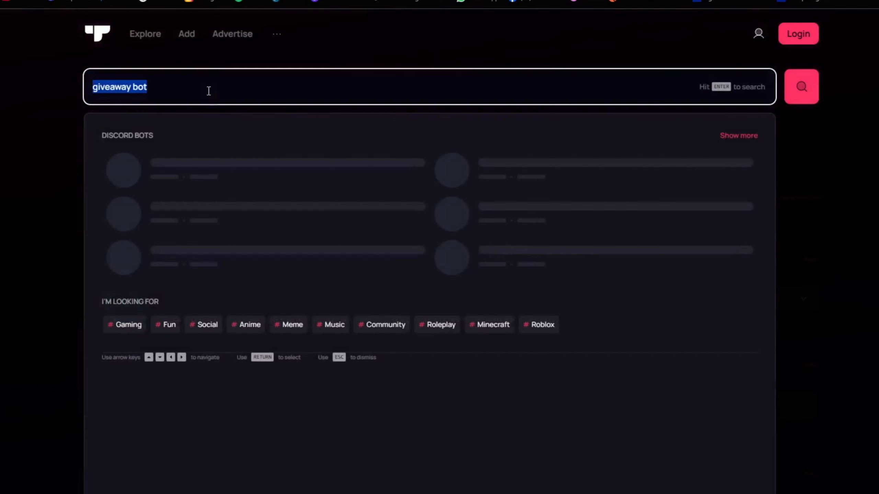
{"action": "type", "text": "cookie"}
{"action": "key", "text": "Return"}
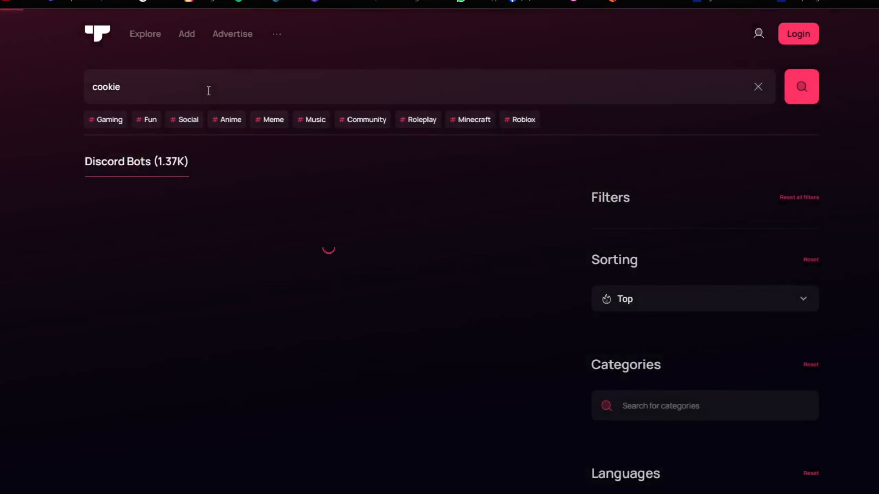
{"action": "scroll", "coordinate": [329, 231], "scroll_direction": "down", "scroll_amount": 3}
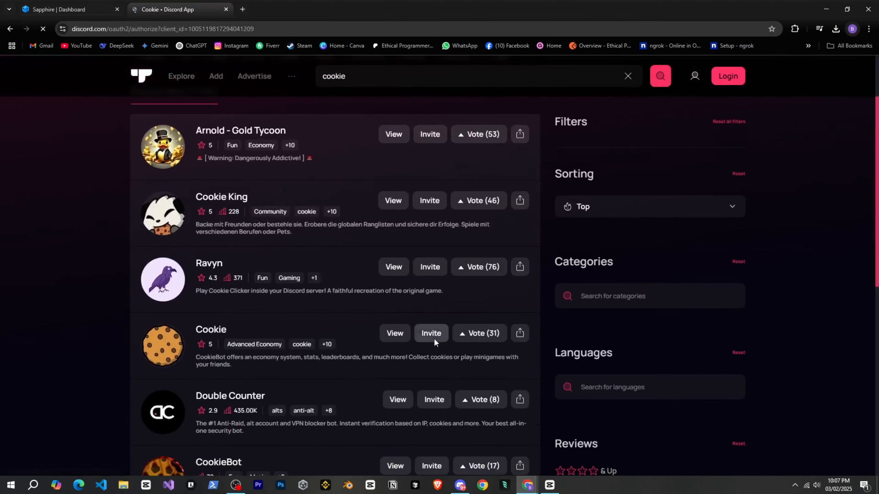
{"action": "left_click", "coordinate": [447, 347]}
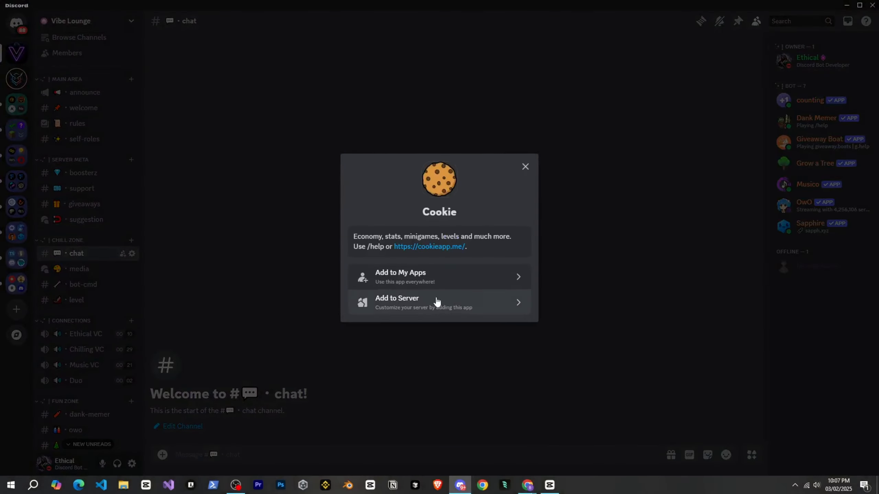
{"action": "left_click", "coordinate": [435, 303]}
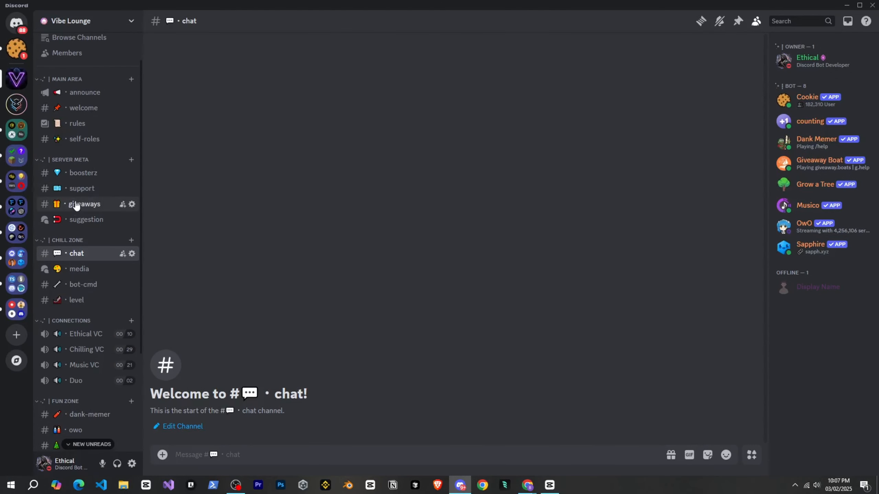
Run Cookie's /ticket setup command in the support channel.
{"action": "left_click", "coordinate": [80, 189]}
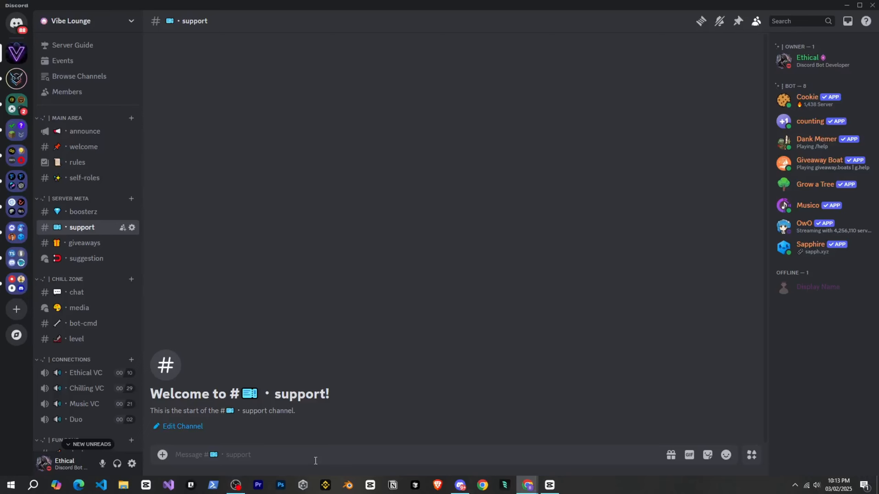
{"action": "type", "text": "/ticket"}
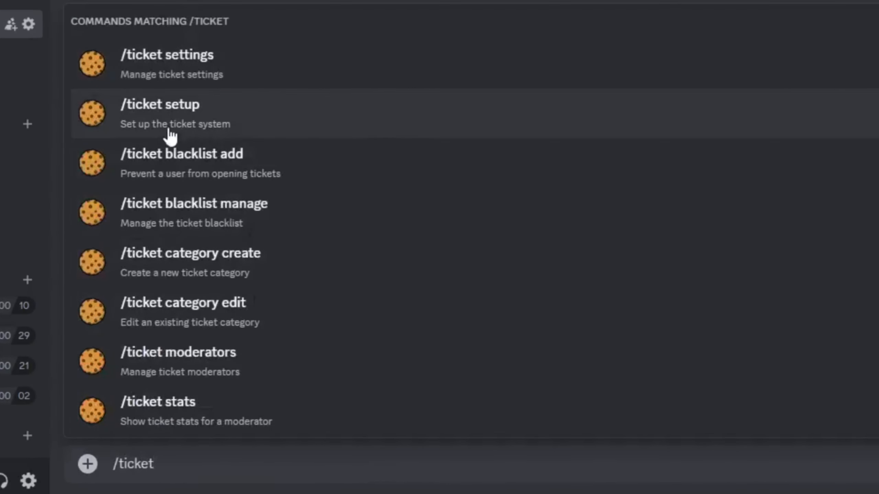
{"action": "left_click", "coordinate": [173, 128]}
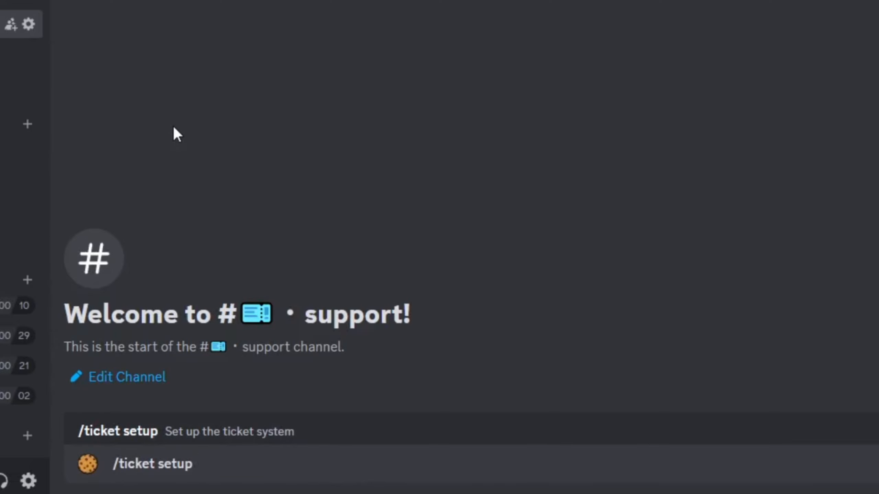
{"action": "key", "text": "Return"}
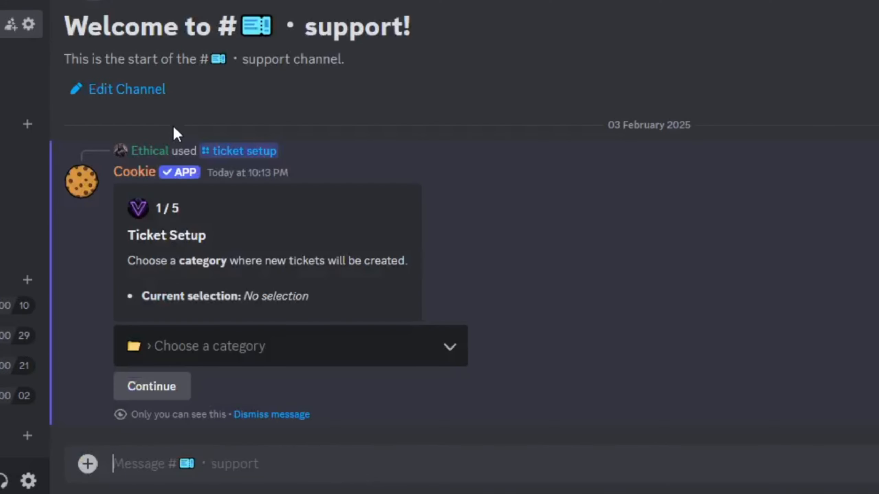
{"action": "left_click_drag", "start_coordinate": [129, 233], "coordinate": [291, 289]}
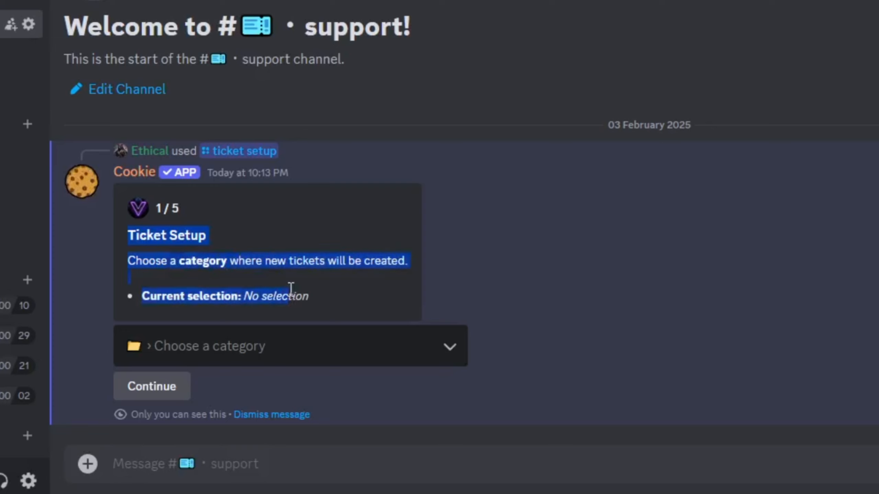
{"action": "left_click", "coordinate": [308, 299]}
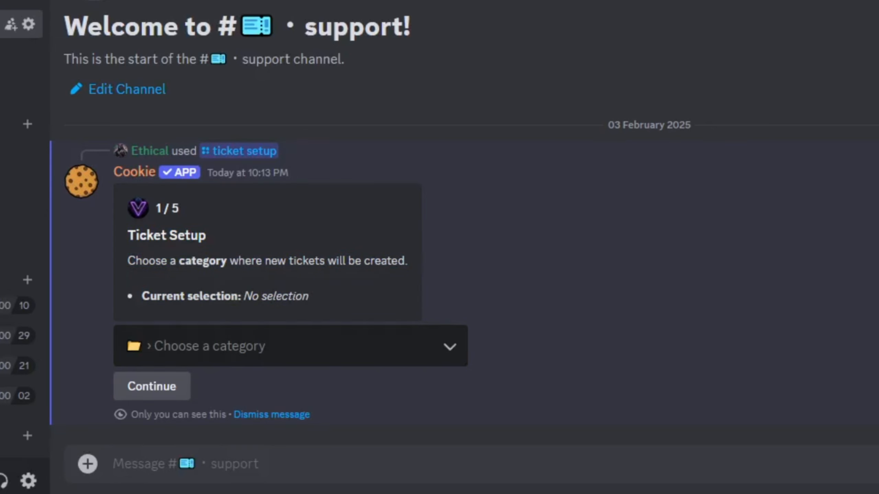
Create a category named open tickets with the server's decorative prefix and choose it as the category for new tickets.
{"action": "right_click", "coordinate": [19, 1]}
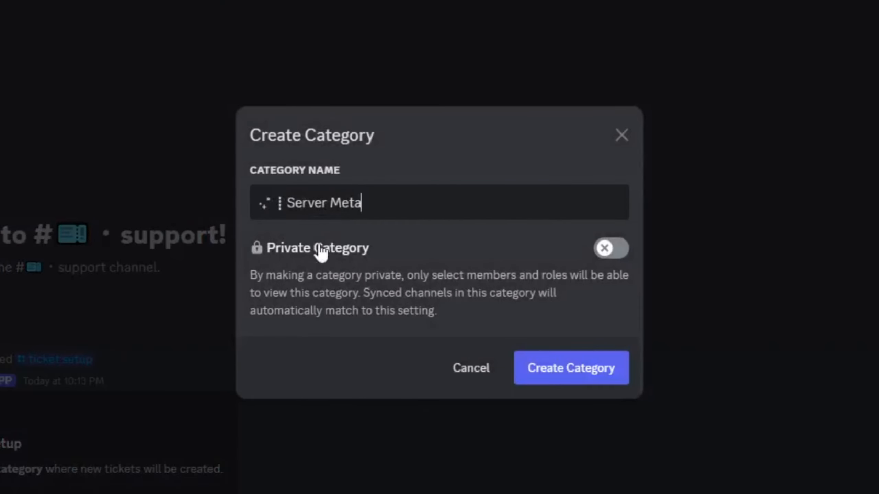
{"action": "left_click_drag", "start_coordinate": [378, 209], "coordinate": [289, 201]}
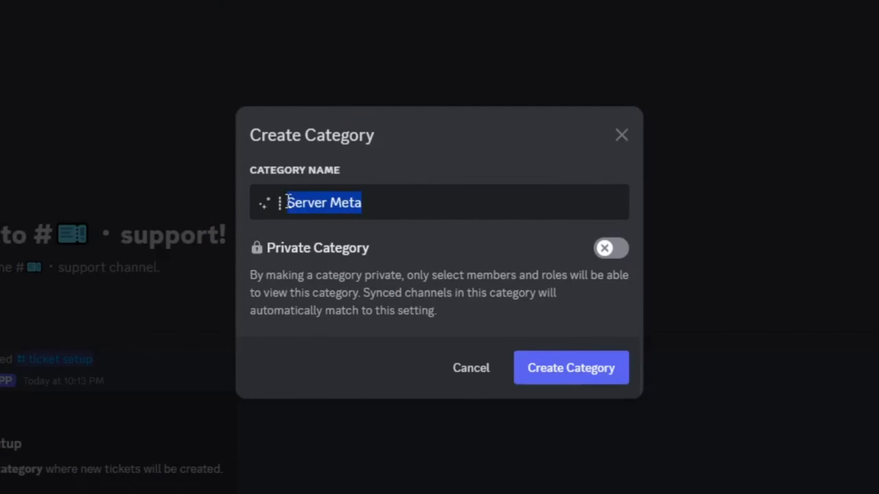
{"action": "type", "text": "open"}
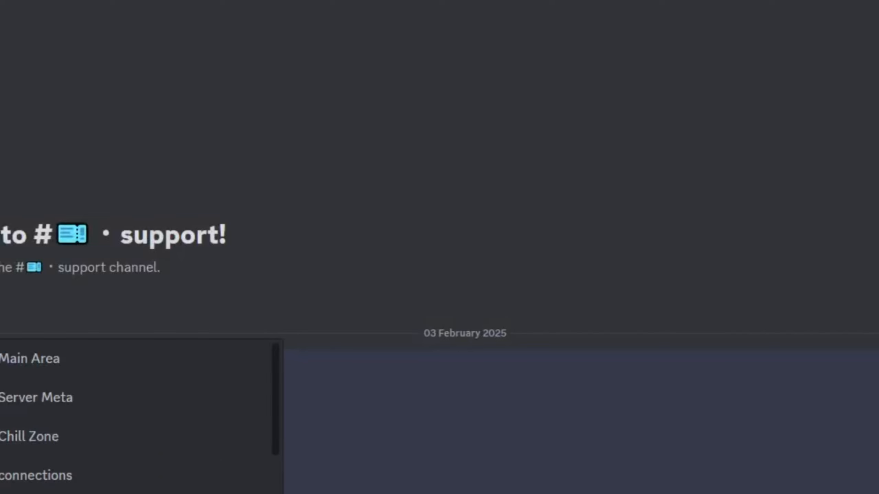
{"action": "type", "text": "open"}
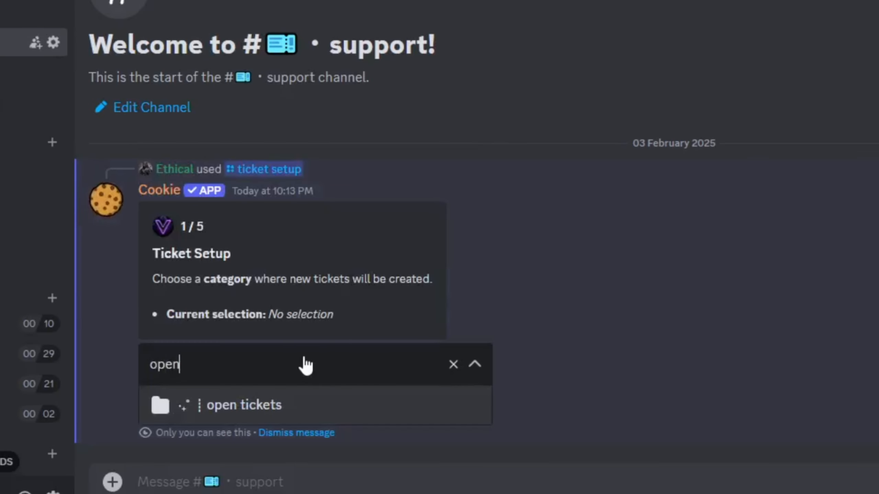
{"action": "left_click", "coordinate": [291, 402]}
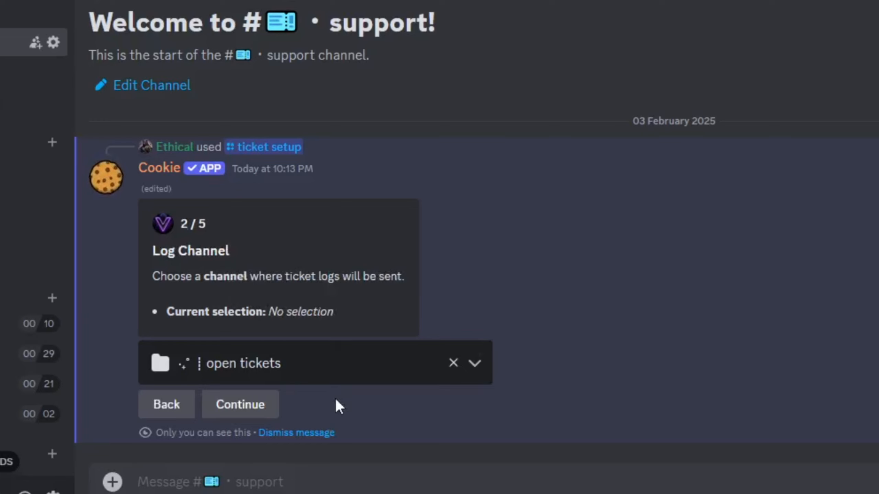
Create a text channel named ticket-logs in the open tickets category and choose it as the ticket log channel.
{"action": "scroll", "coordinate": [3, 121], "scroll_direction": "down", "scroll_amount": 4}
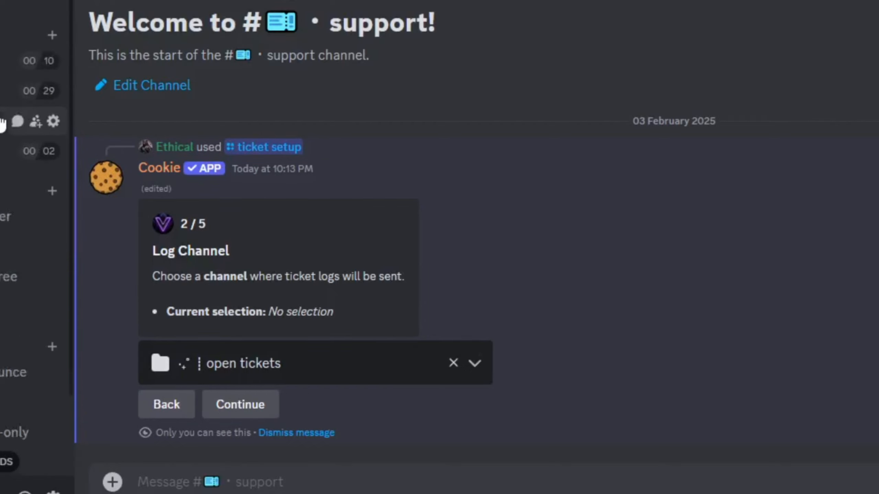
{"action": "left_click_drag", "start_coordinate": [191, 493], "coordinate": [189, 132]}
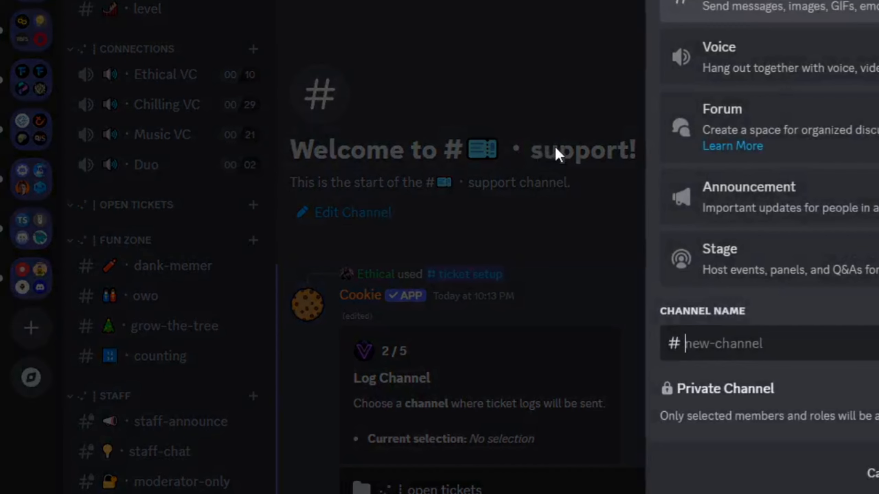
{"action": "type", "text": "tick"}
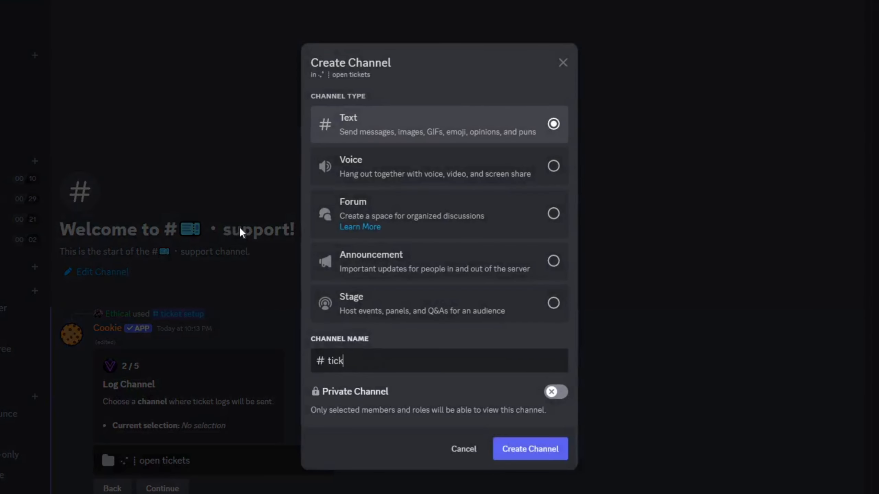
{"action": "type", "text": "et-logs"}
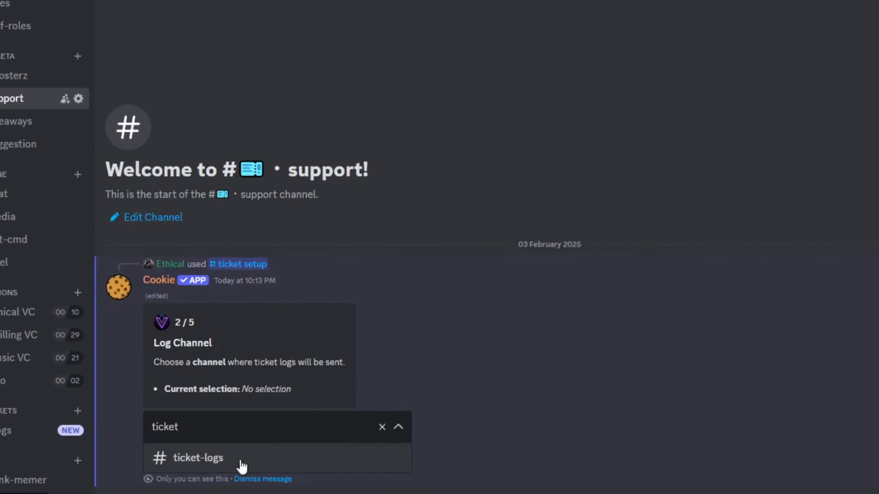
{"action": "left_click", "coordinate": [238, 460]}
{"action": "left_click", "coordinate": [335, 420]}
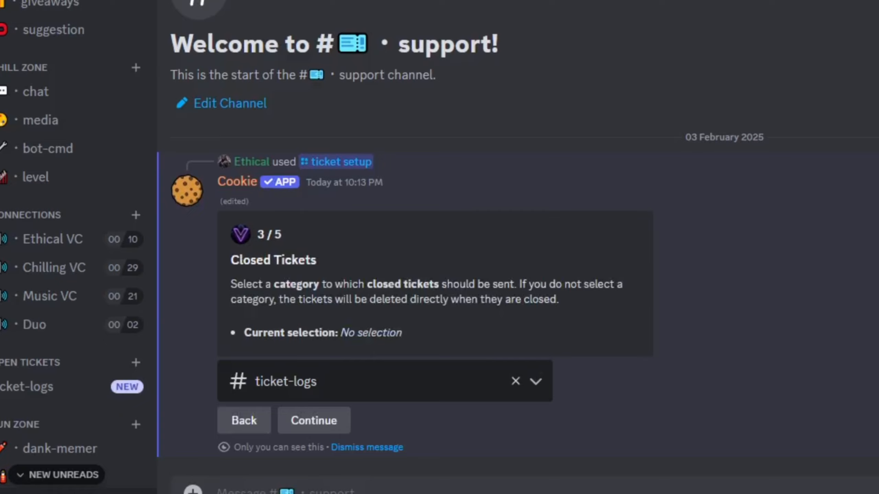
Create a closed tickets category and choose it as the destination for closed tickets in the ticket setup.
{"action": "right_click", "coordinate": [103, 22]}
{"action": "left_click", "coordinate": [140, 209]}
{"action": "type", "text": "closed tickets"}
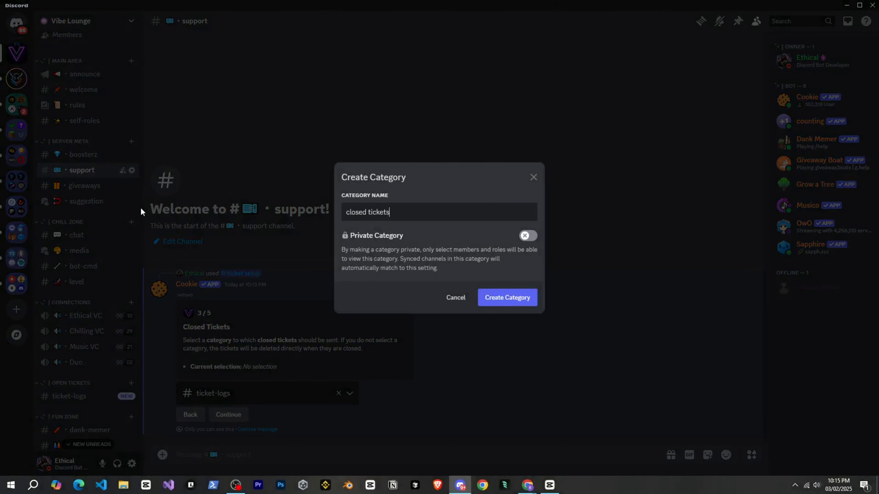
{"action": "key", "text": "Return"}
{"action": "scroll", "coordinate": [117, 234], "scroll_direction": "down", "scroll_amount": 5}
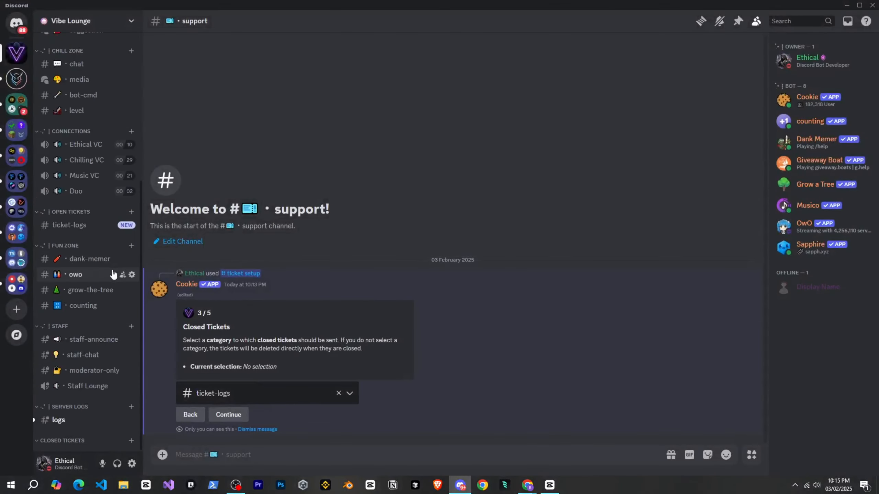
{"action": "left_click", "coordinate": [239, 395]}
{"action": "type", "text": "closed"}
{"action": "left_click", "coordinate": [235, 415]}
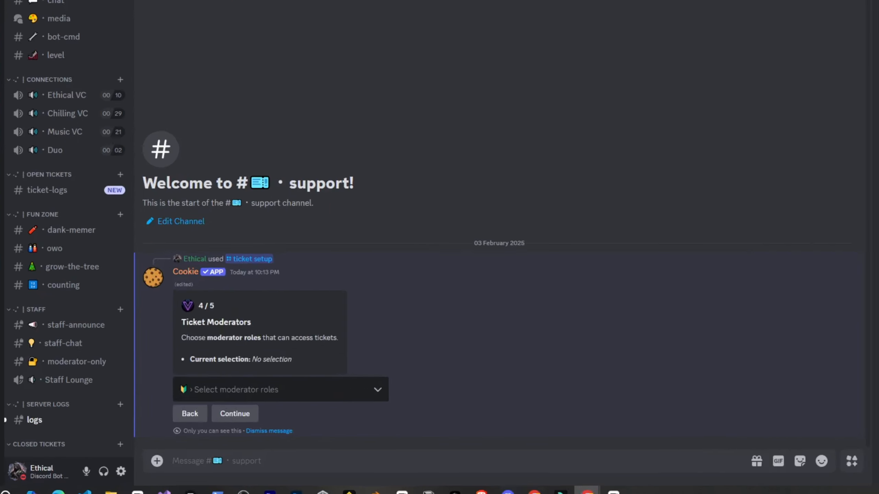
Choose the Support role as ticket moderator and continue to the ticket message stage.
{"action": "left_click", "coordinate": [285, 393]}
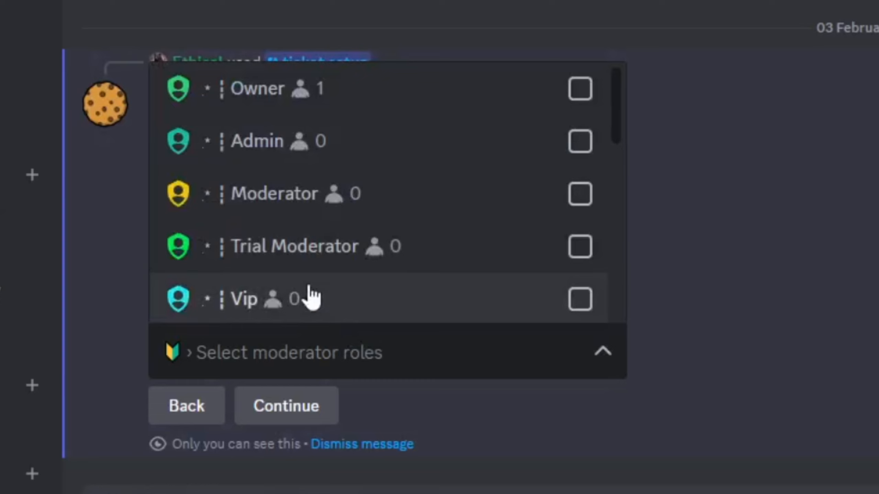
{"action": "scroll", "coordinate": [310, 297], "scroll_direction": "down", "scroll_amount": 5}
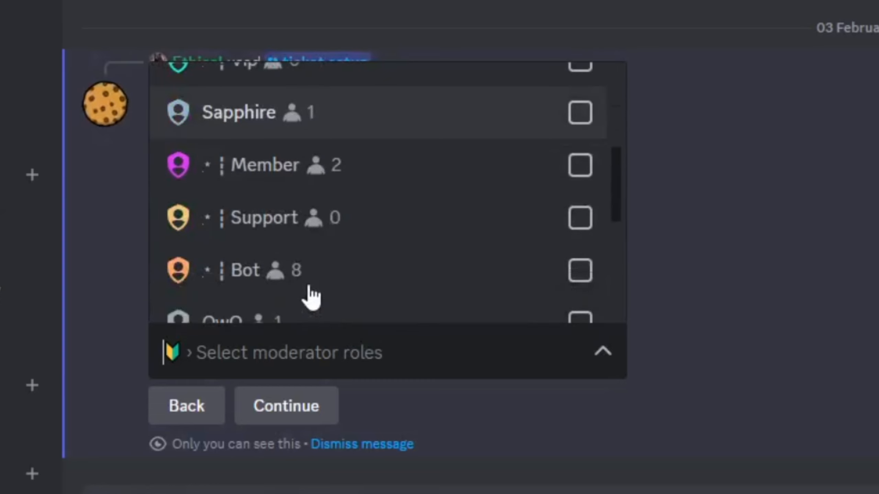
{"action": "left_click", "coordinate": [334, 231]}
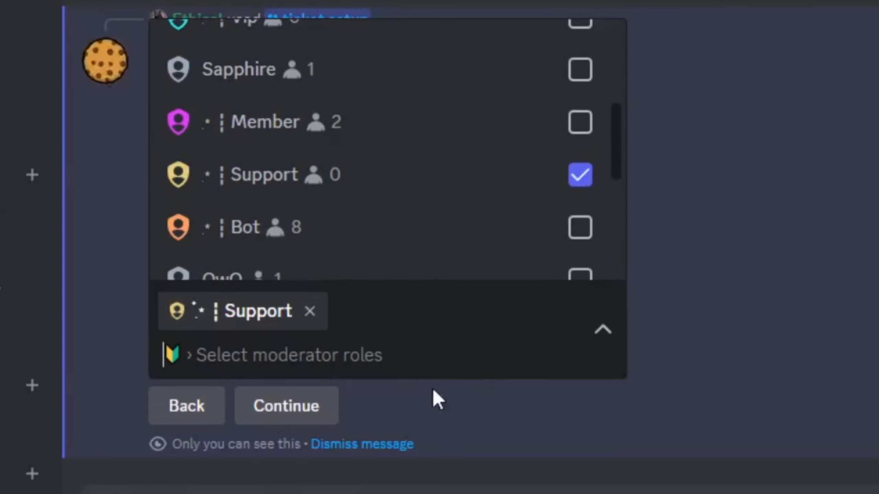
{"action": "left_click", "coordinate": [602, 331]}
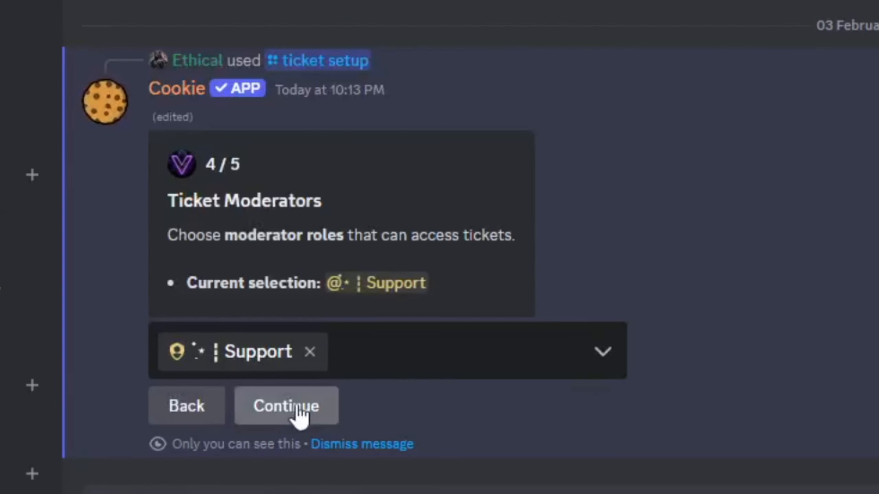
{"action": "left_click", "coordinate": [290, 405]}
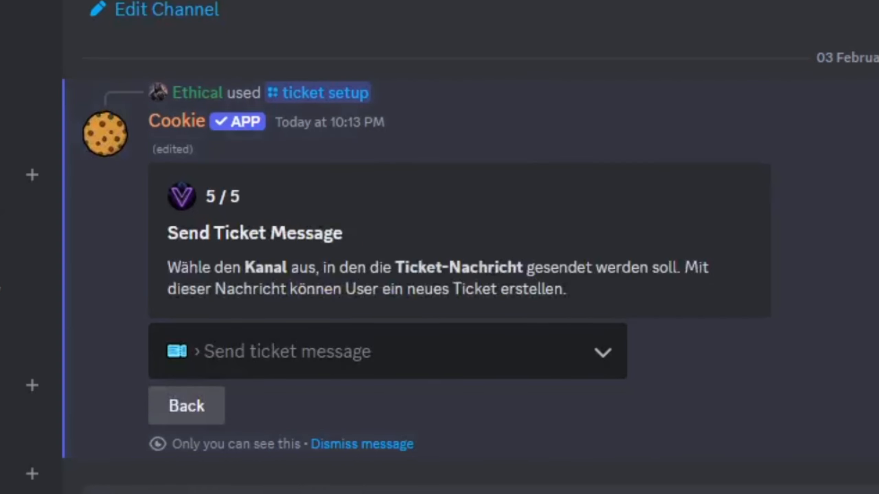
Send the ticket message to the support channel to complete the ticket setup.
{"action": "left_click", "coordinate": [465, 365]}
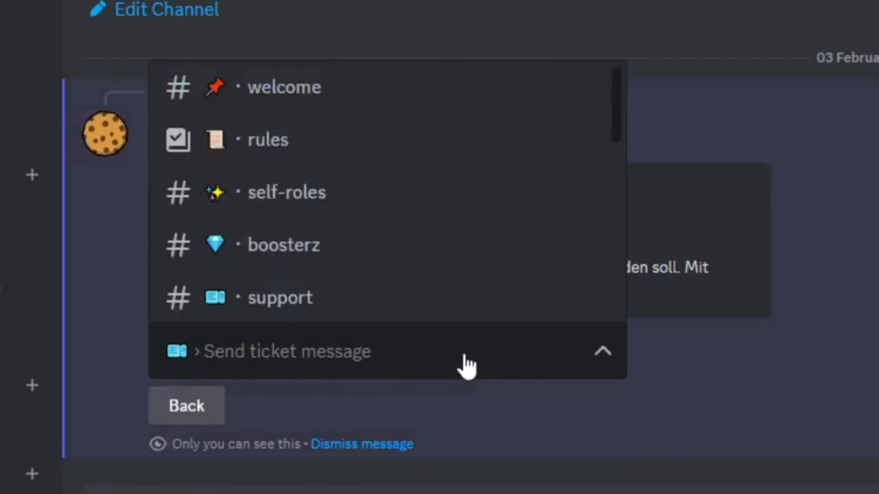
{"action": "type", "text": "supp"}
{"action": "left_click", "coordinate": [418, 405]}
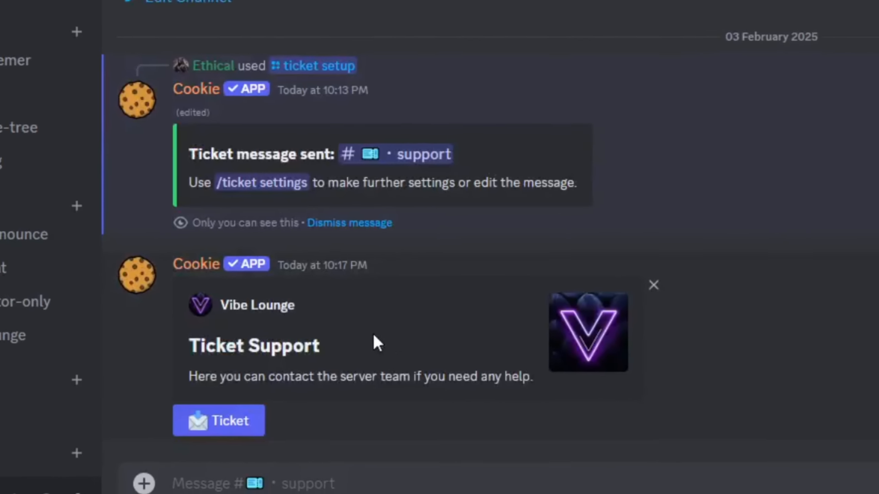
Open Cookie's settings with /ticket settings and restrict who can close tickets to Moderators Only.
{"action": "type", "text": "/ticket"}
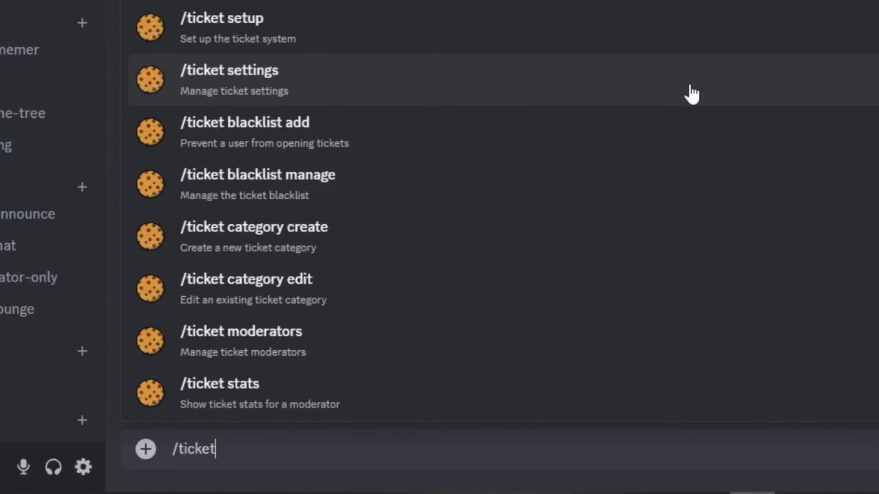
{"action": "left_click", "coordinate": [691, 94]}
{"action": "key", "text": "Return"}
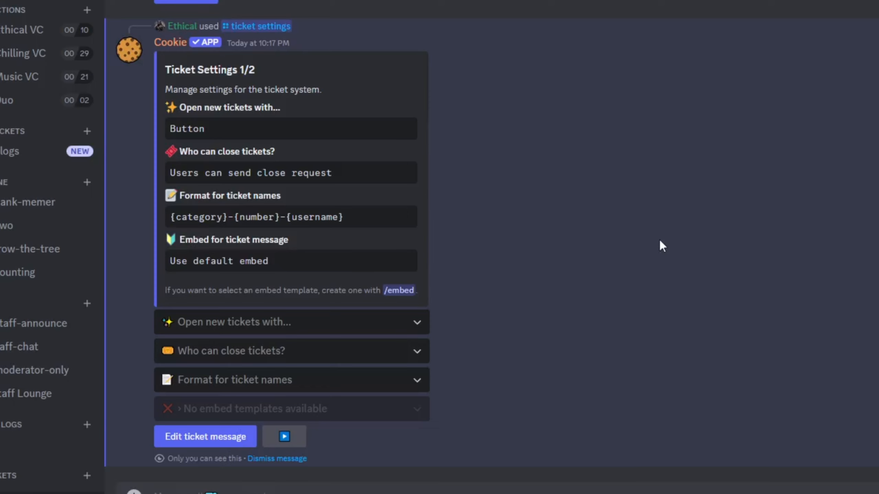
{"action": "left_click", "coordinate": [338, 323]}
{"action": "left_click", "coordinate": [284, 357]}
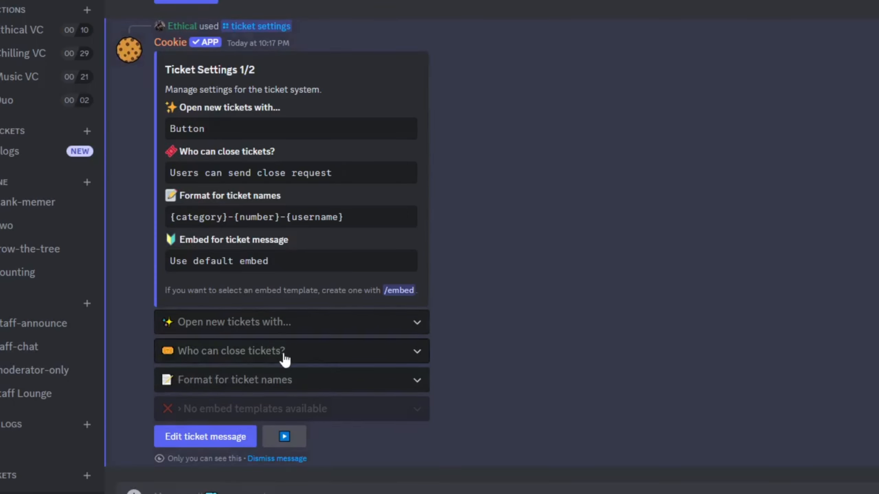
{"action": "left_click", "coordinate": [285, 354]}
{"action": "left_click", "coordinate": [273, 383]}
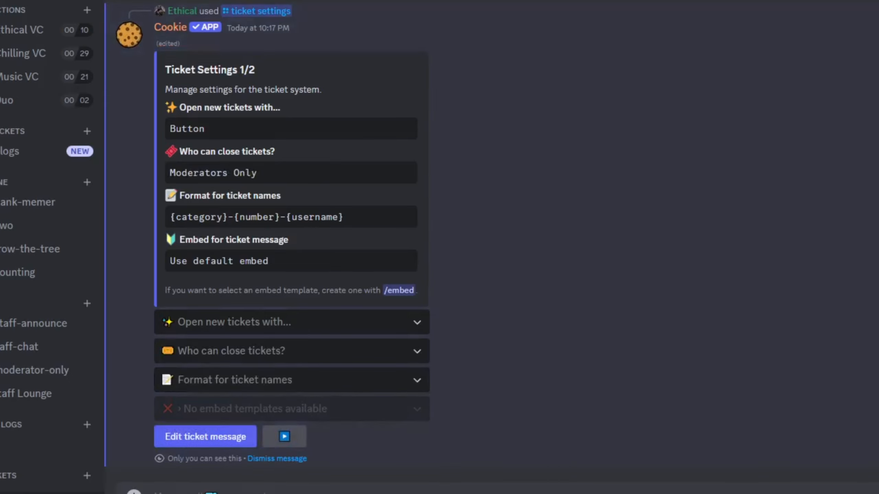
Set the format for ticket names to ticket-{username} and open the ticket message for editing.
{"action": "left_click", "coordinate": [275, 380]}
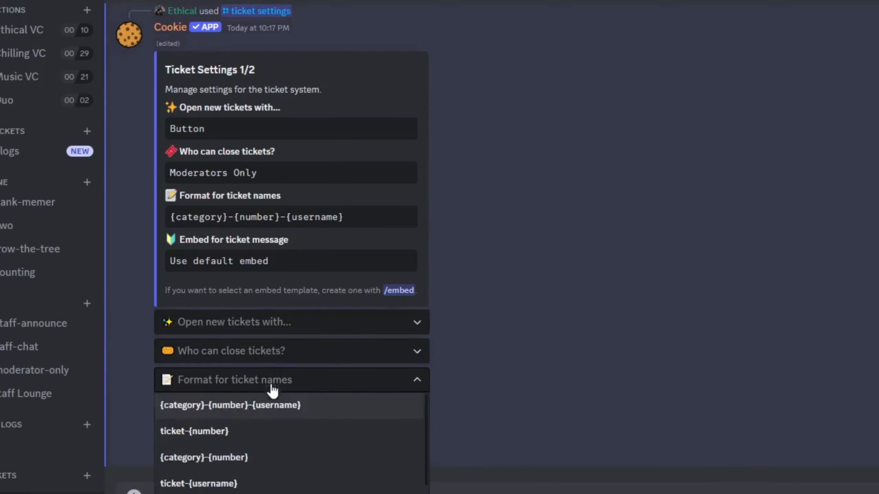
{"action": "left_click", "coordinate": [228, 485]}
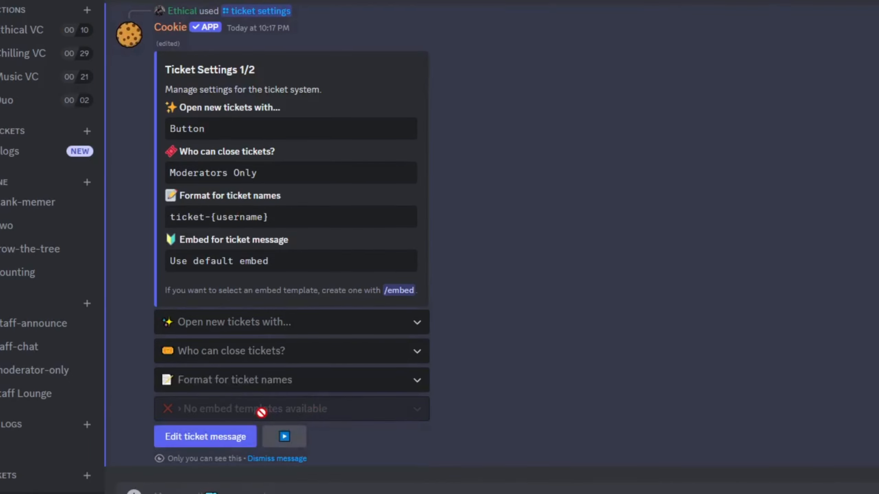
{"action": "left_click", "coordinate": [236, 438]}
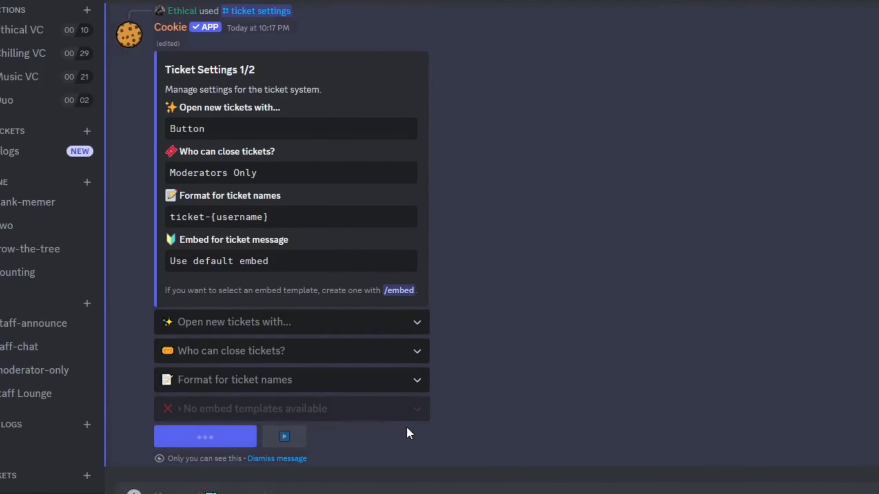
Create a test ticket from the support channel's ticket message, open its channel and look at the Moderator Tools.
{"action": "left_click", "coordinate": [186, 453]}
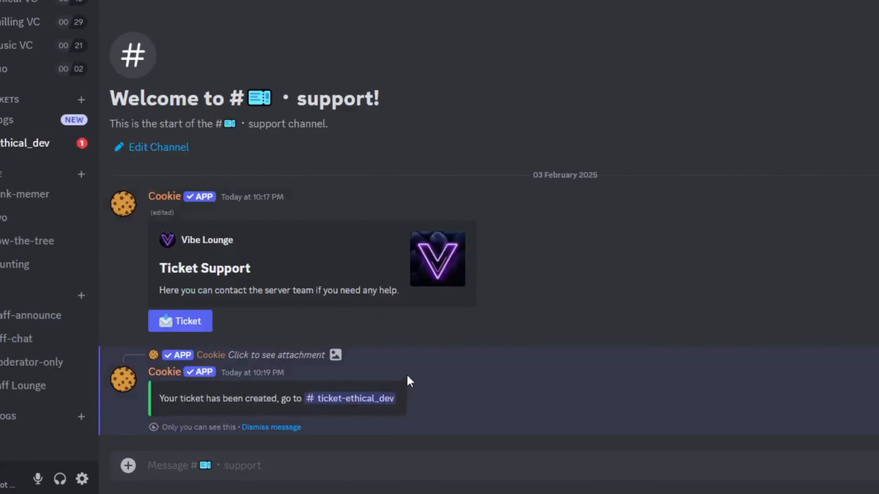
{"action": "left_click", "coordinate": [346, 398]}
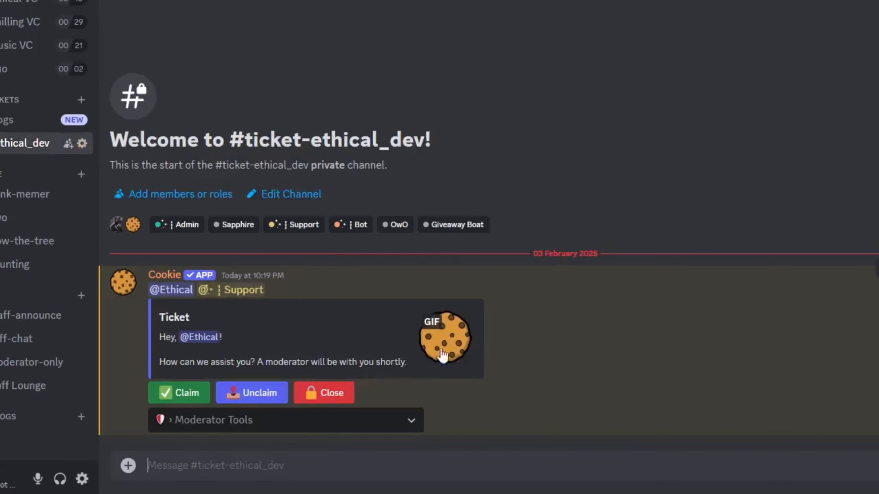
{"action": "left_click", "coordinate": [323, 427]}
{"action": "key", "text": "Escape"}
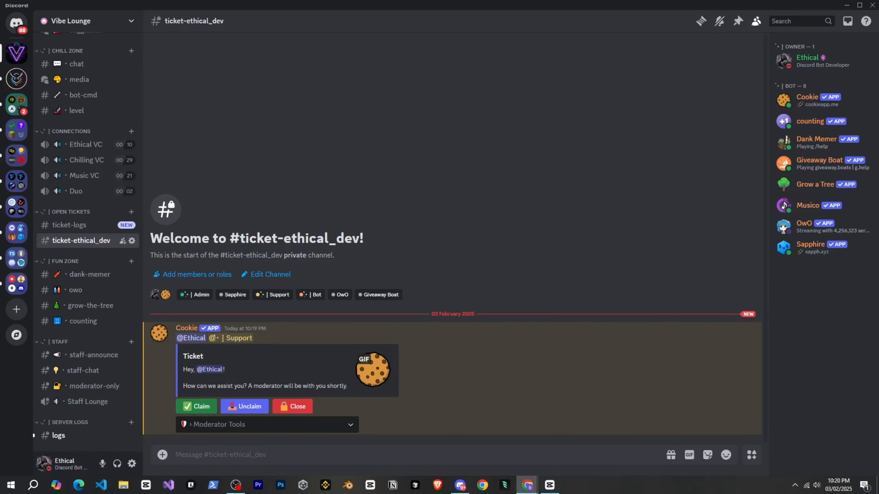
Close the test ticket and delete it.
{"action": "left_click", "coordinate": [292, 407]}
{"action": "left_click", "coordinate": [246, 431]}
{"action": "scroll", "coordinate": [98, 378], "scroll_direction": "down", "scroll_amount": 1}
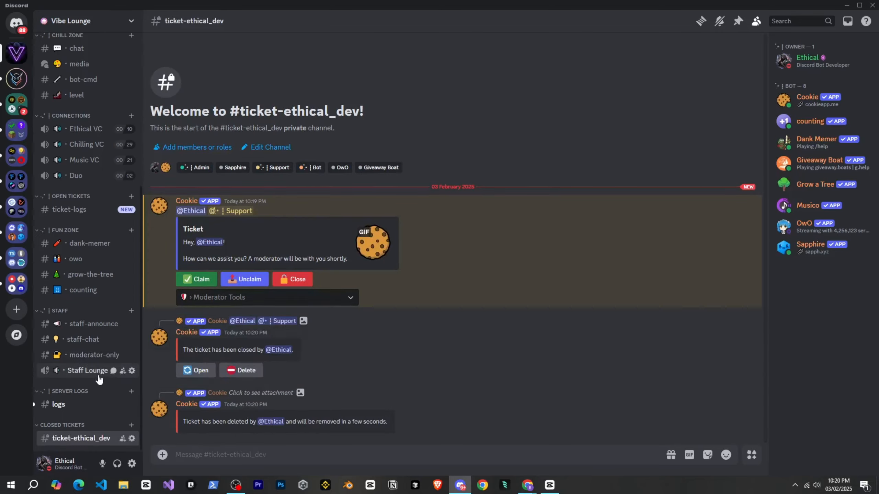
Check the ticket-logs channel for the test ticket's record.
{"action": "left_click", "coordinate": [69, 210]}
{"action": "scroll", "coordinate": [76, 318], "scroll_direction": "up", "scroll_amount": 4}
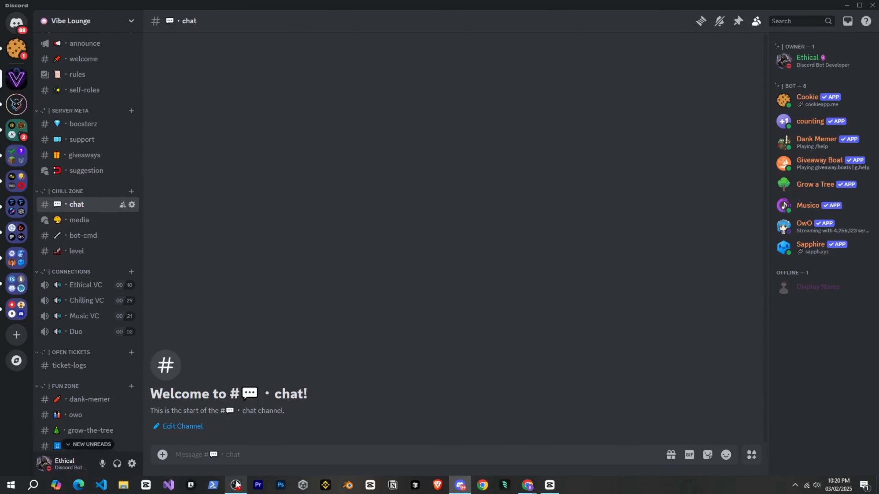
{"action": "scroll", "coordinate": [86, 207], "scroll_direction": "up", "scroll_amount": 1}
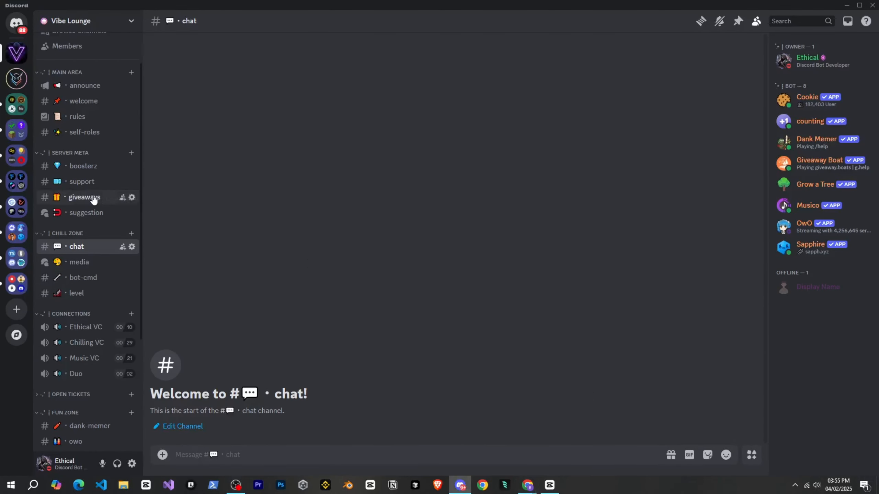